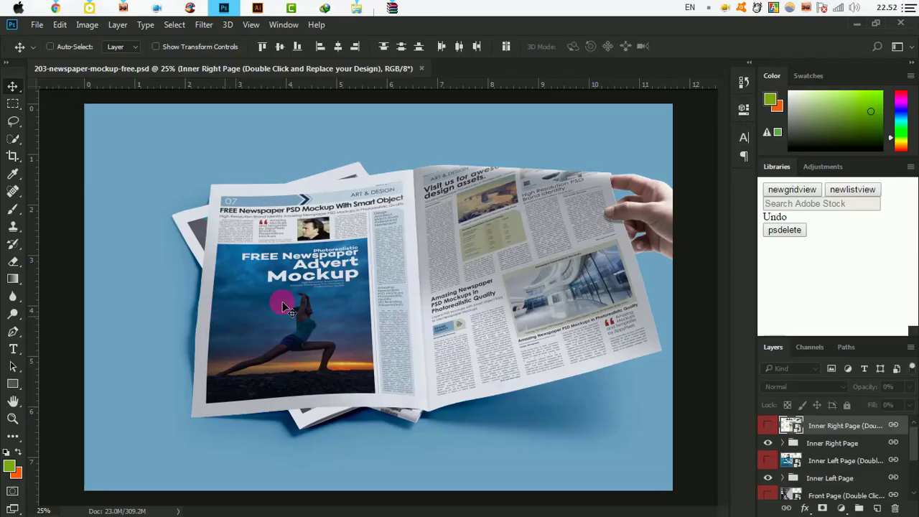
Zoom in on the newspaper mockup, then open and close the inner right page.
left_click(323, 318, "ctrl")
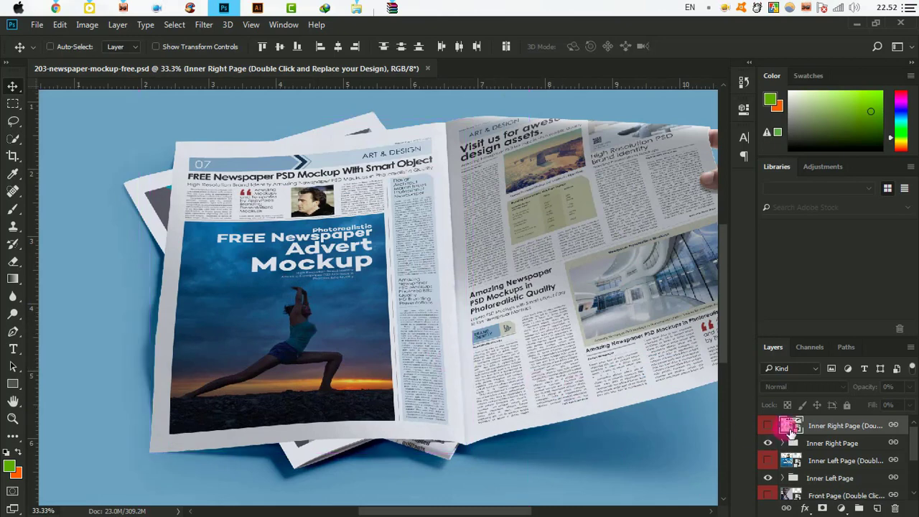
double_click(790, 428)
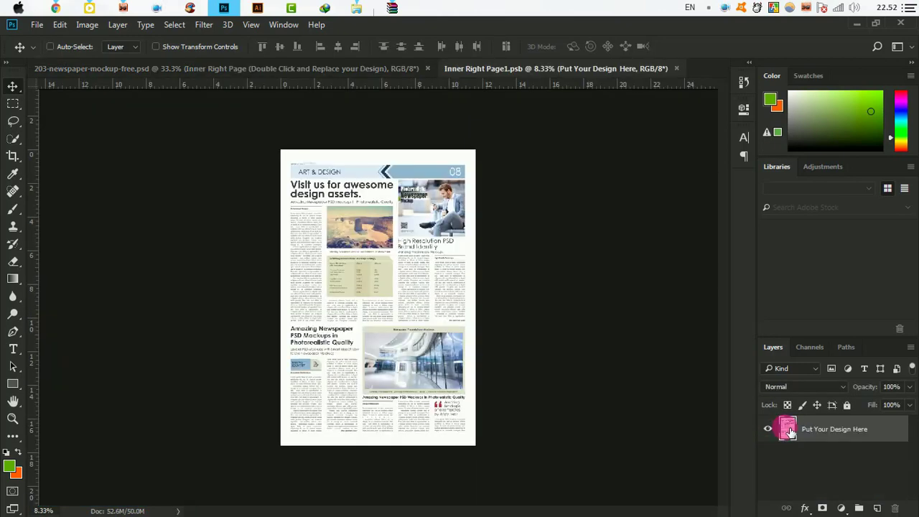
left_click(677, 69)
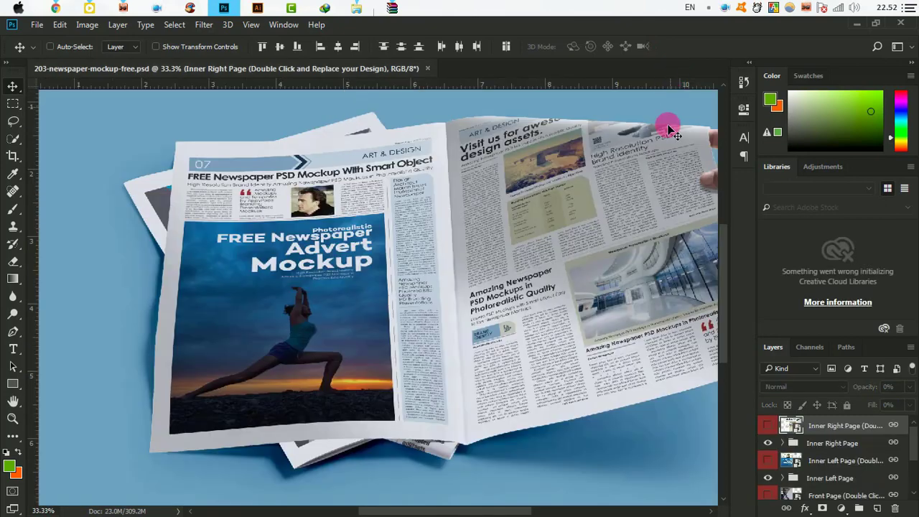
Browse the Inner Left Page, Front Page, Newspaper and Background Shadow layers.
left_click(817, 463)
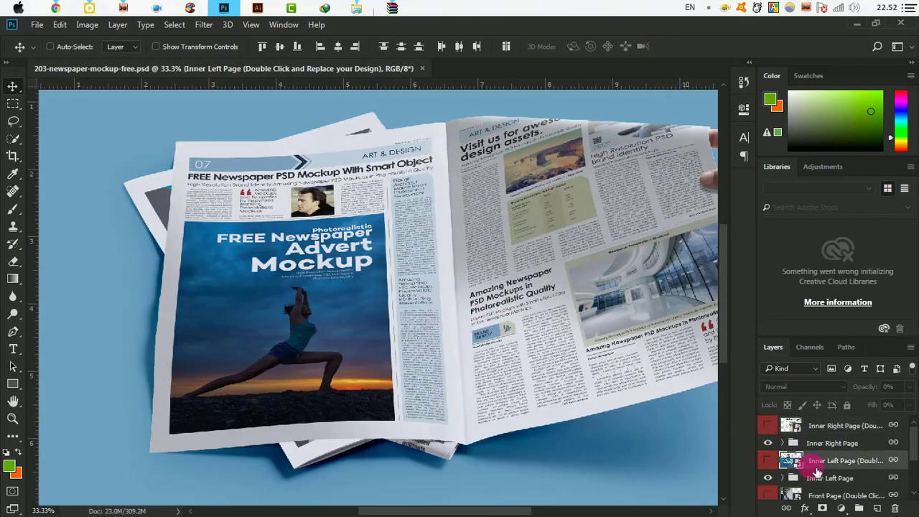
scroll(818, 467, "down", 2)
scroll(818, 465, "down", 2)
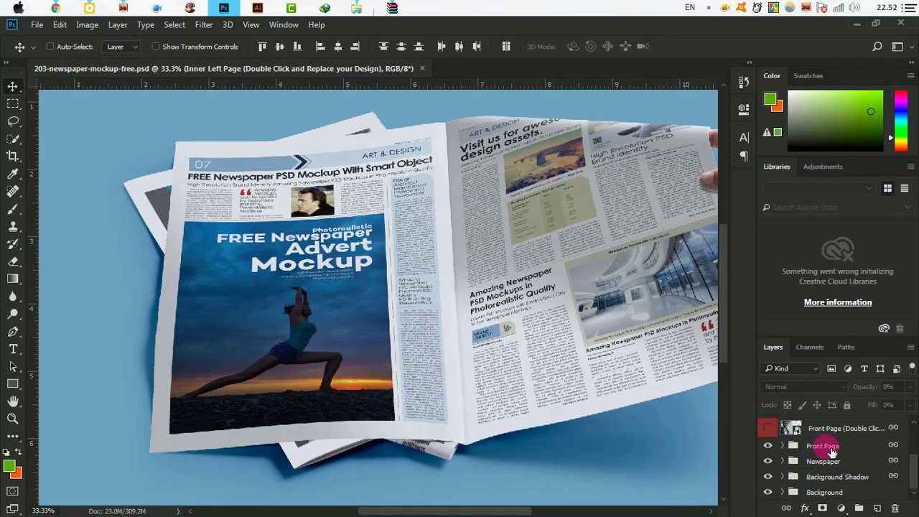
left_click(791, 448)
left_click(816, 463)
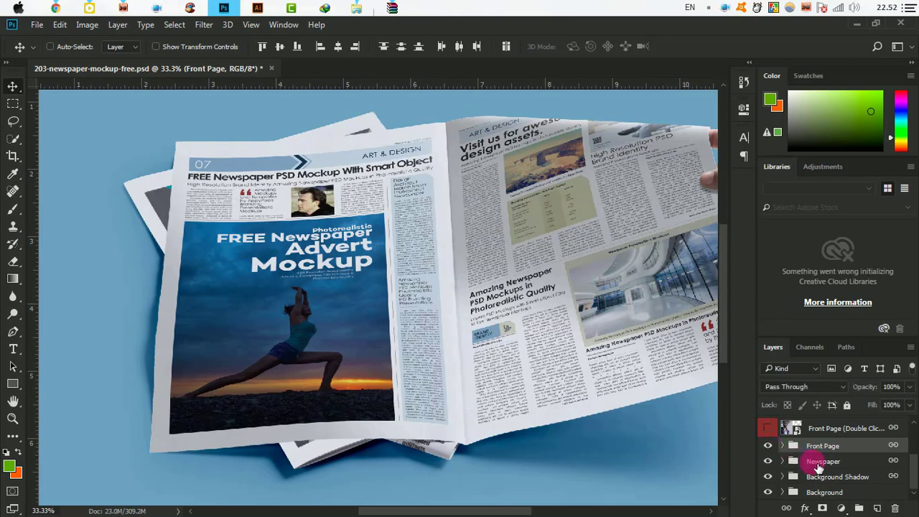
left_click(818, 463)
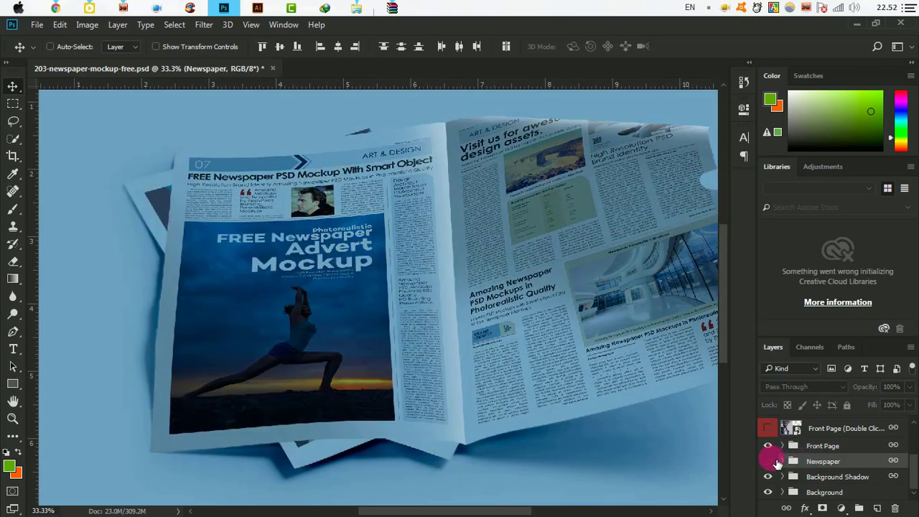
left_click(831, 478)
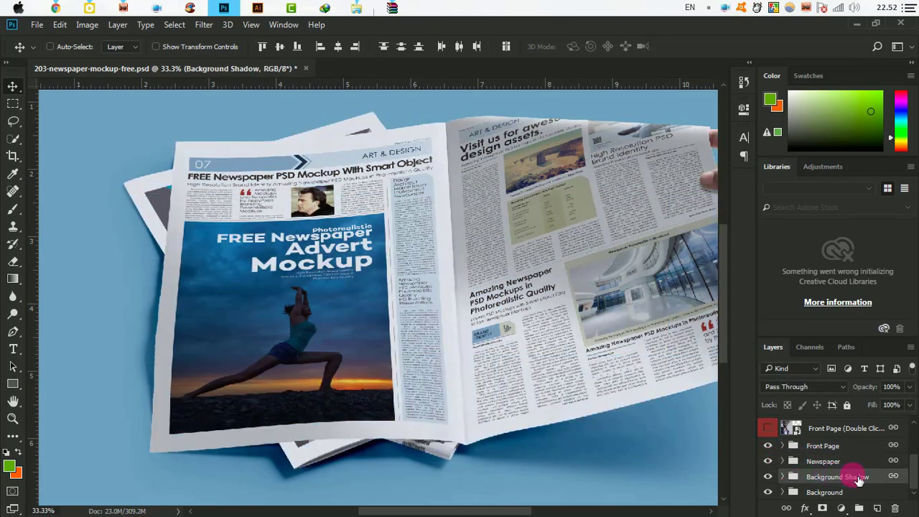
scroll(831, 474, "up", 2)
scroll(830, 469, "up", 1)
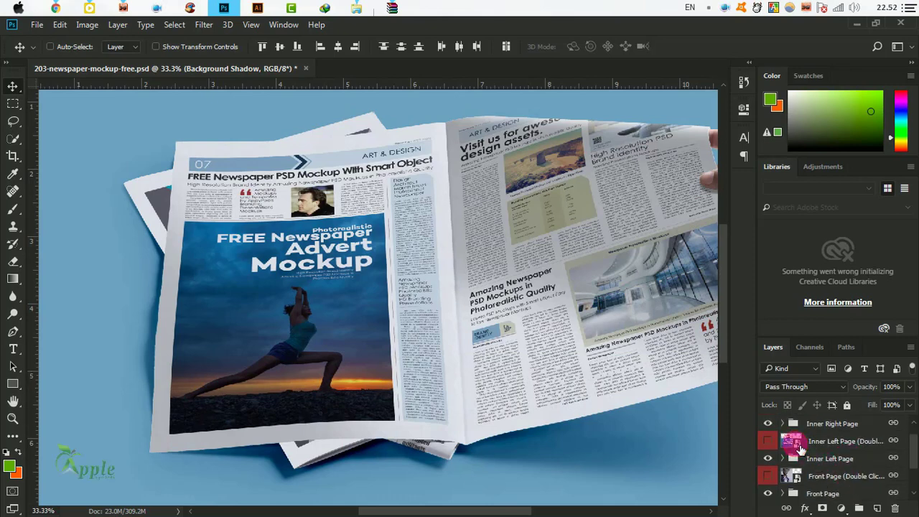
Open the Inner Left Page smart object and marquee-select the advert photo corner to corner.
double_click(792, 446)
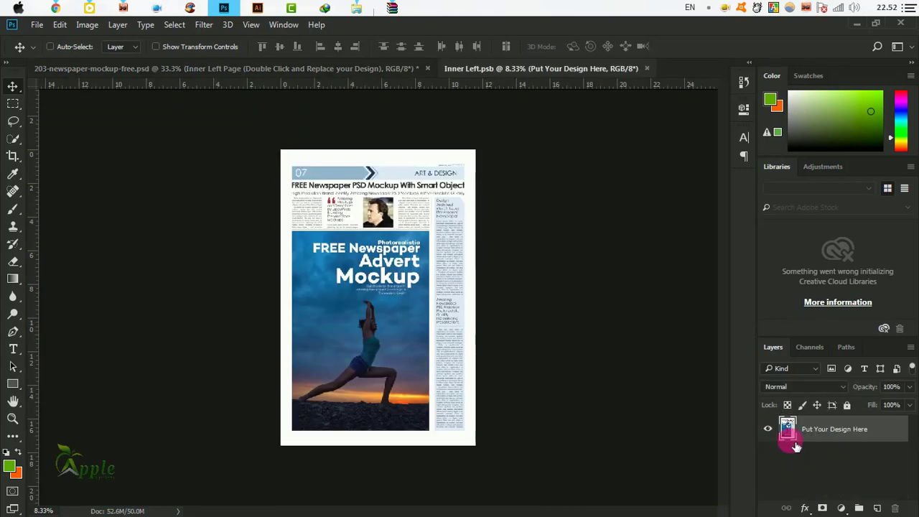
left_click(376, 310, "ctrl")
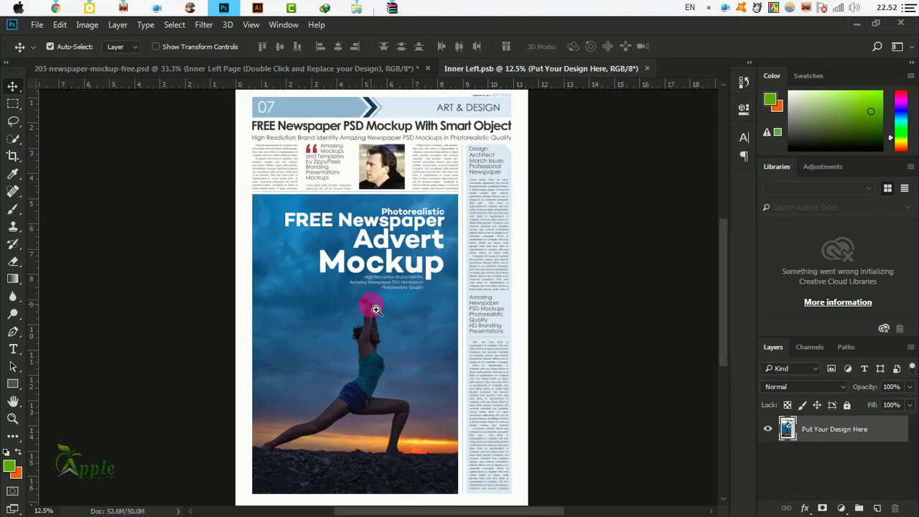
left_click_drag(385, 325, 427, 191)
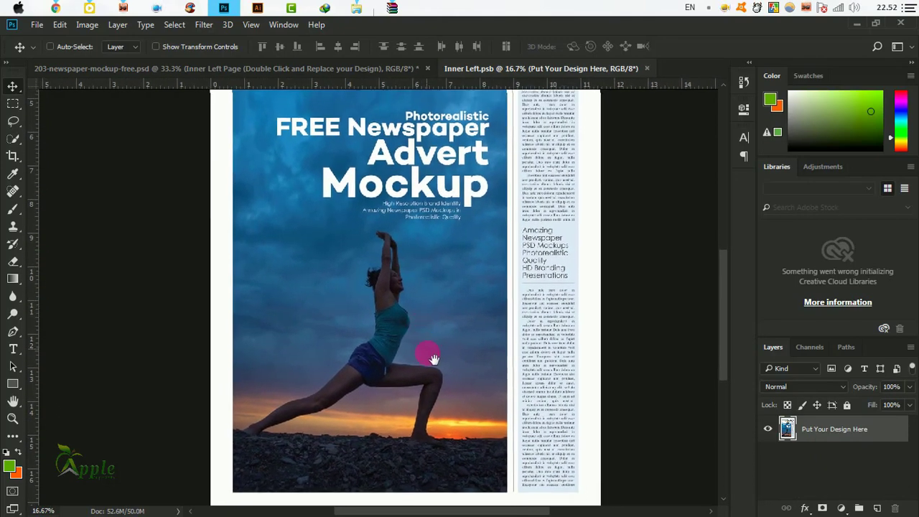
left_click_drag(440, 350, 444, 357)
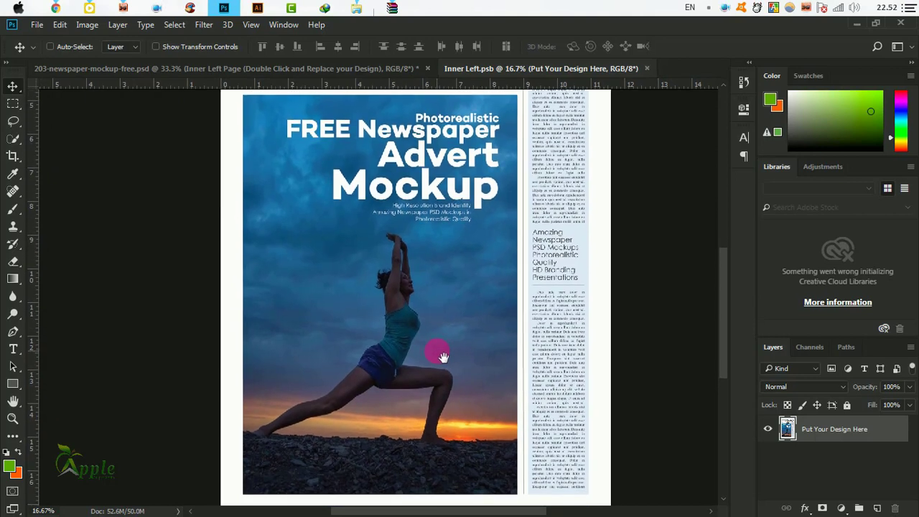
left_click(13, 107)
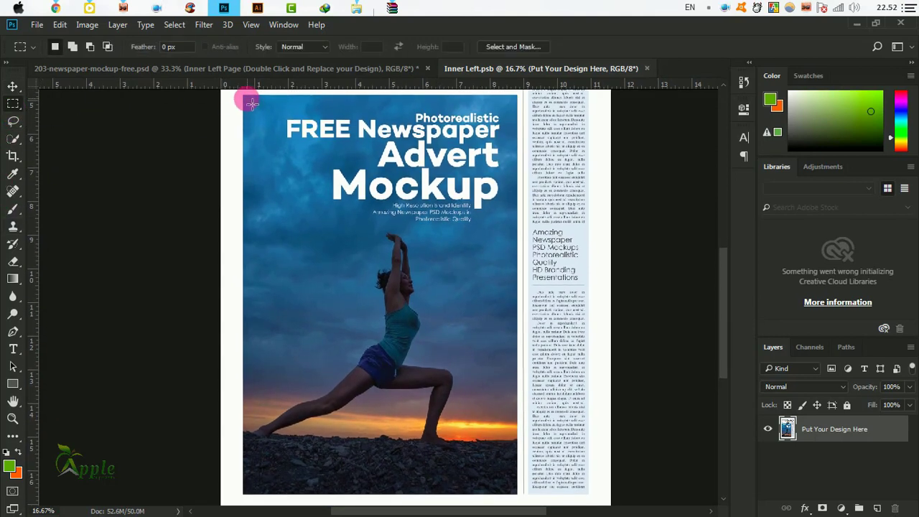
left_click_drag(244, 95, 518, 495)
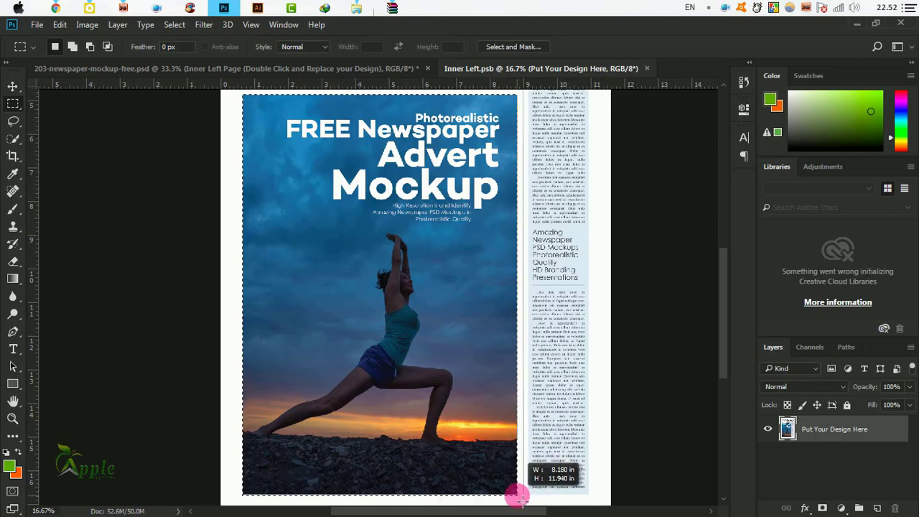
left_click_drag(519, 496, 519, 494)
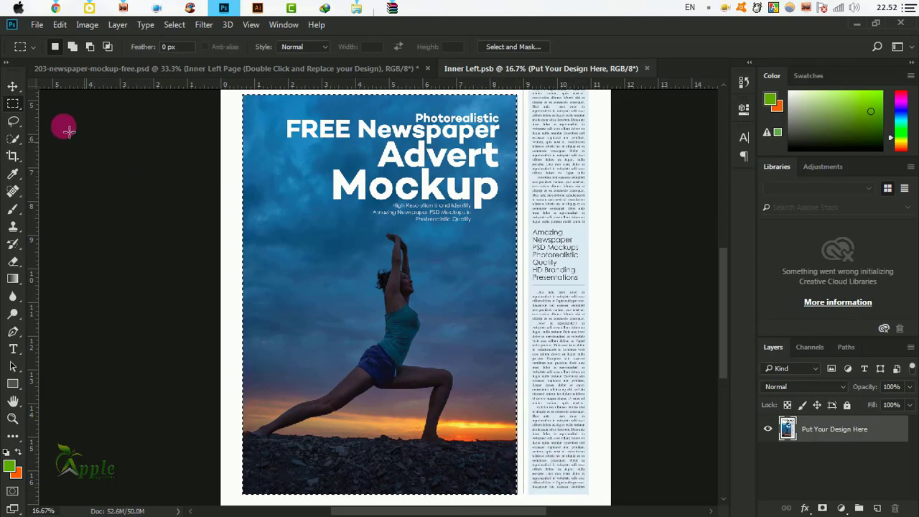
Crop the inner page to the selected advert photo and deselect.
left_click(87, 25)
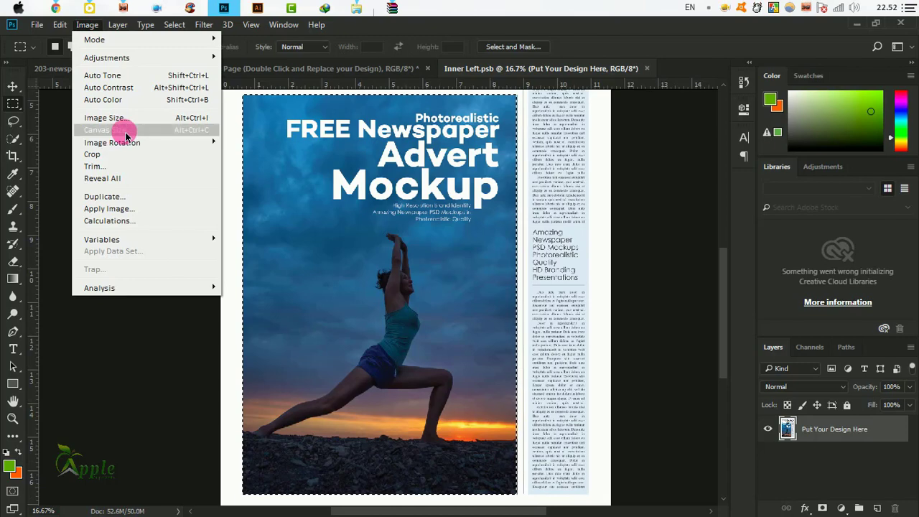
left_click(115, 154)
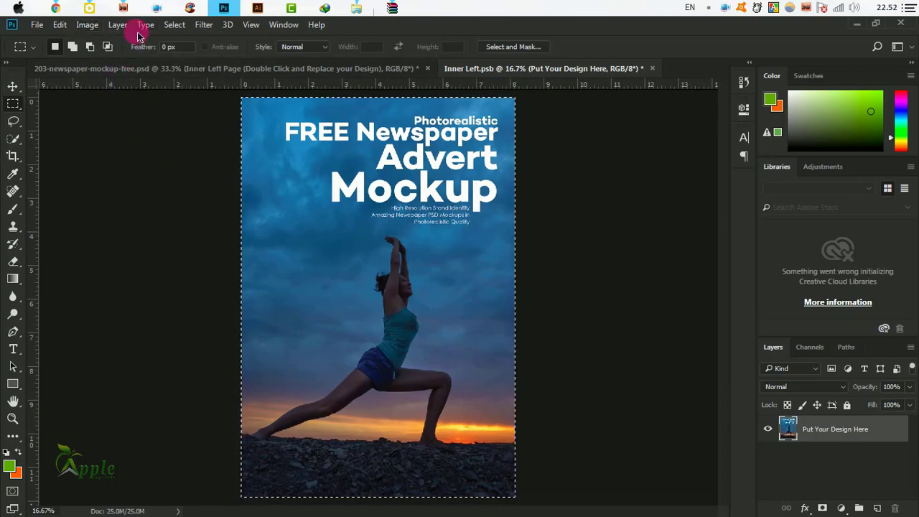
left_click(177, 26)
left_click(188, 51)
Check in Image Size that the photo is 2448 × 3570 px, then cancel.
left_click(87, 24)
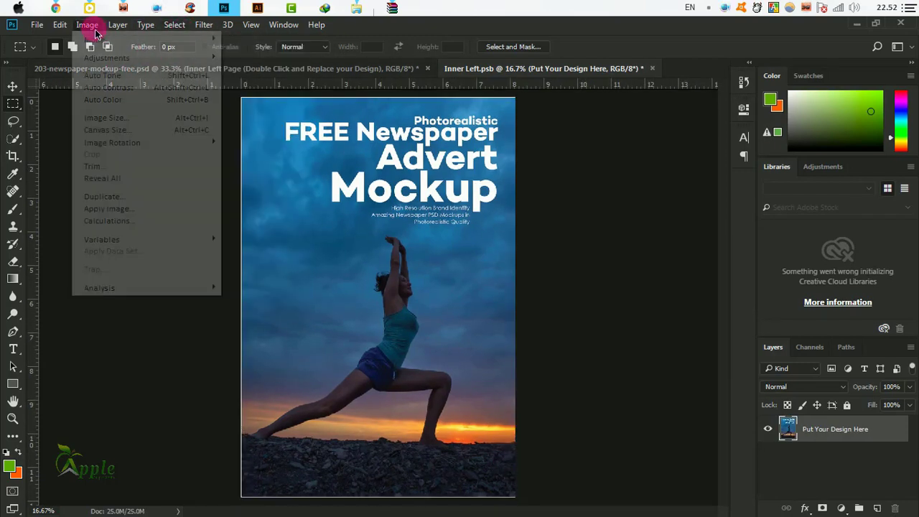
left_click(124, 118)
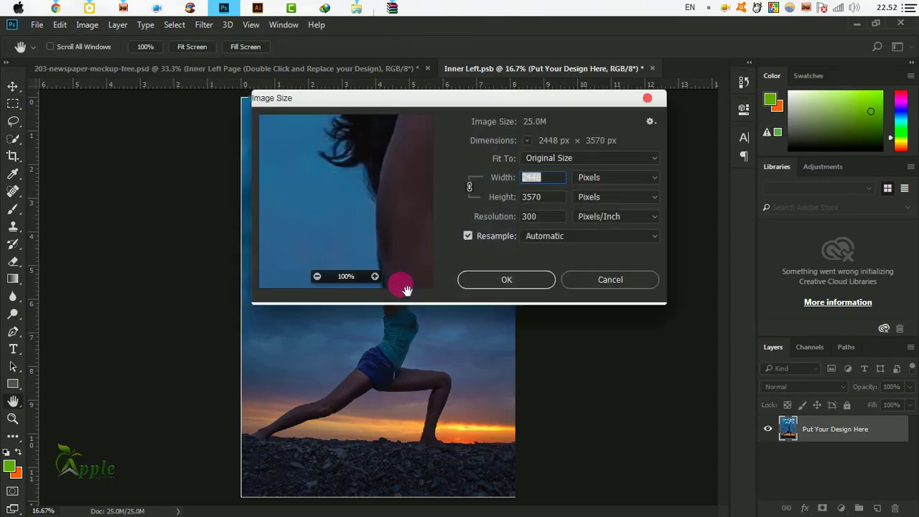
left_click(549, 198)
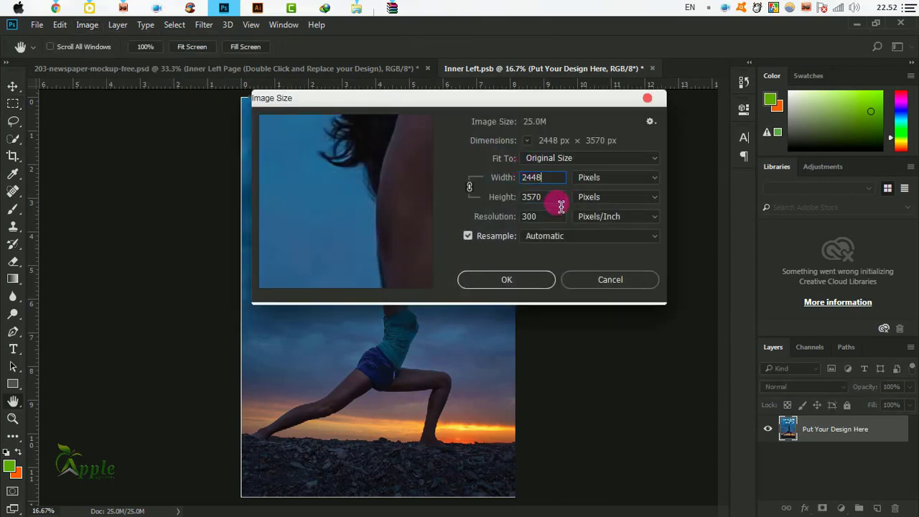
left_click(605, 282)
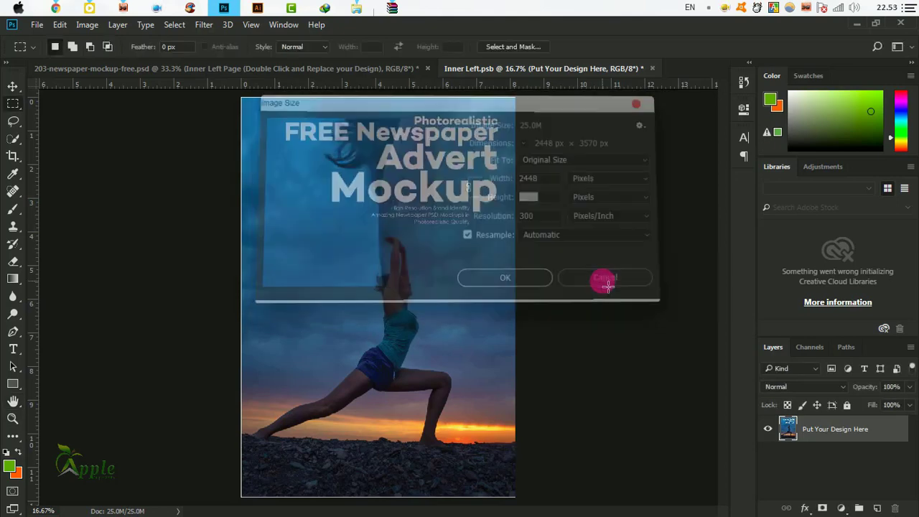
Close Inner Left.psb without saving its changes.
left_click(652, 68)
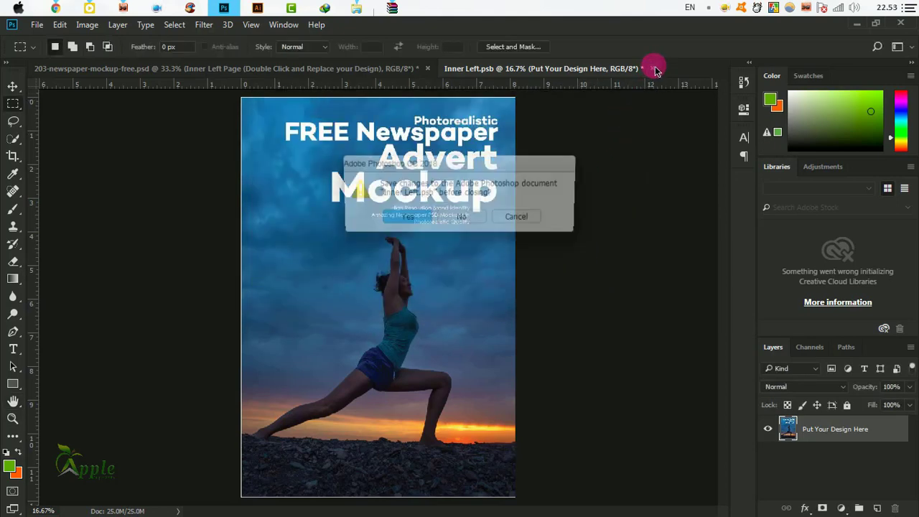
left_click(463, 216)
left_click(44, 26)
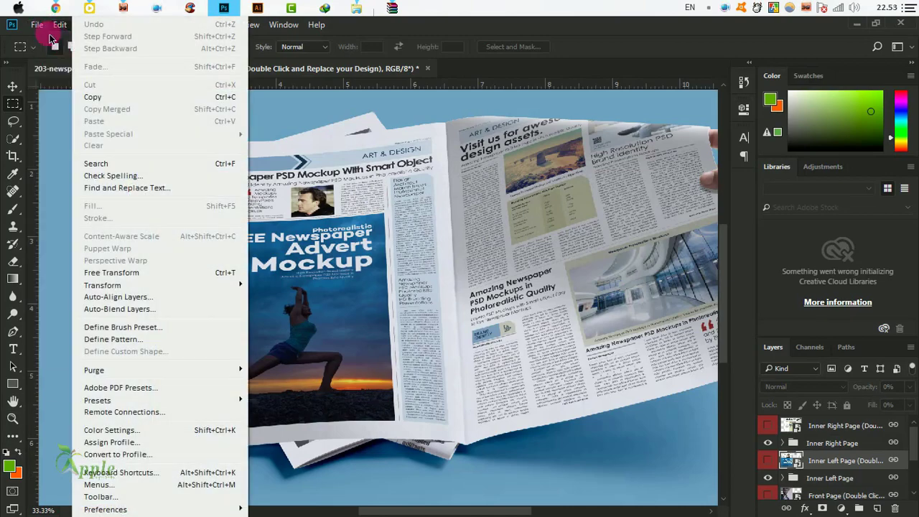
Create the 'Newspaper Ad Design' document at 2448 × 3570 px, 300 ppi.
left_click(45, 26)
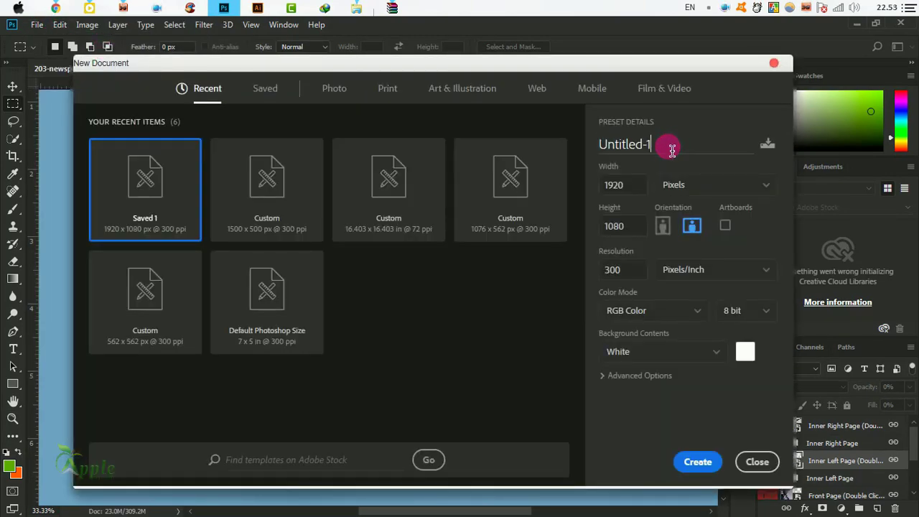
triple_click(671, 147)
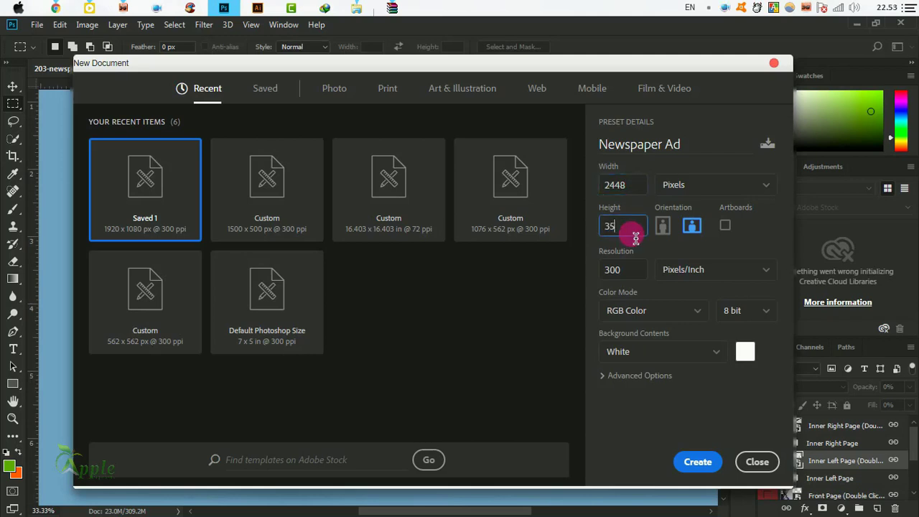
left_click(719, 149)
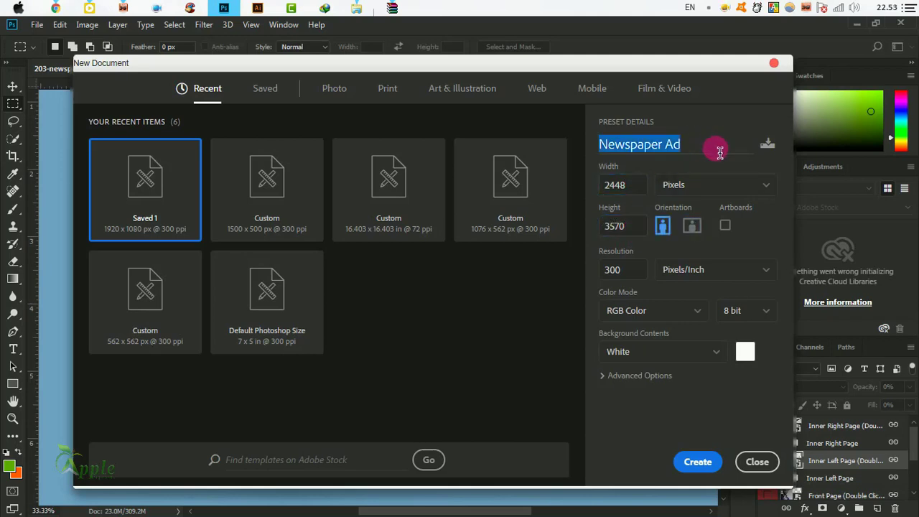
left_click(704, 158)
type("Design")
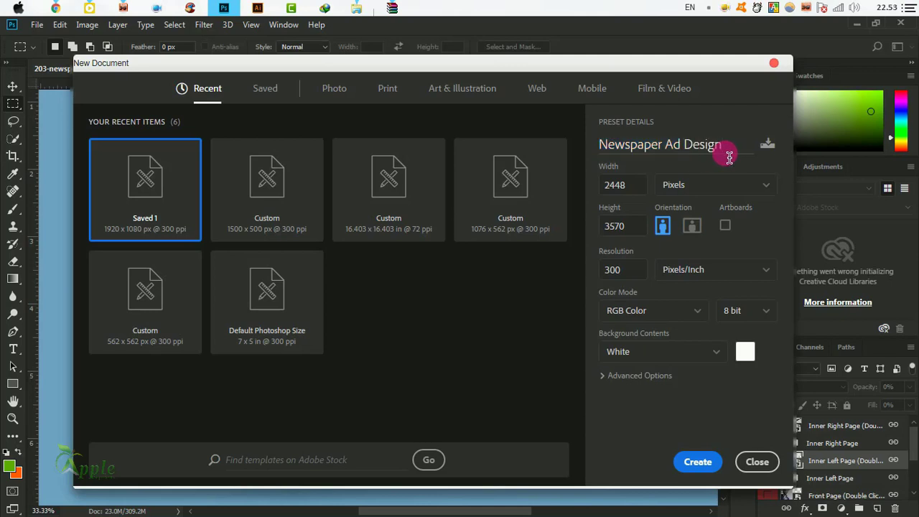
left_click(701, 463)
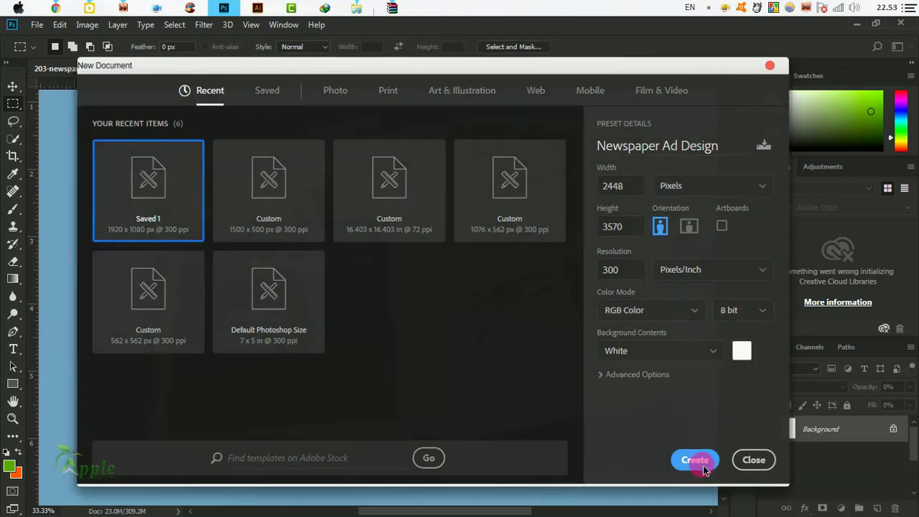
Add an empty Layer 1 and set the Pen tool to Shape mode.
left_click(877, 508)
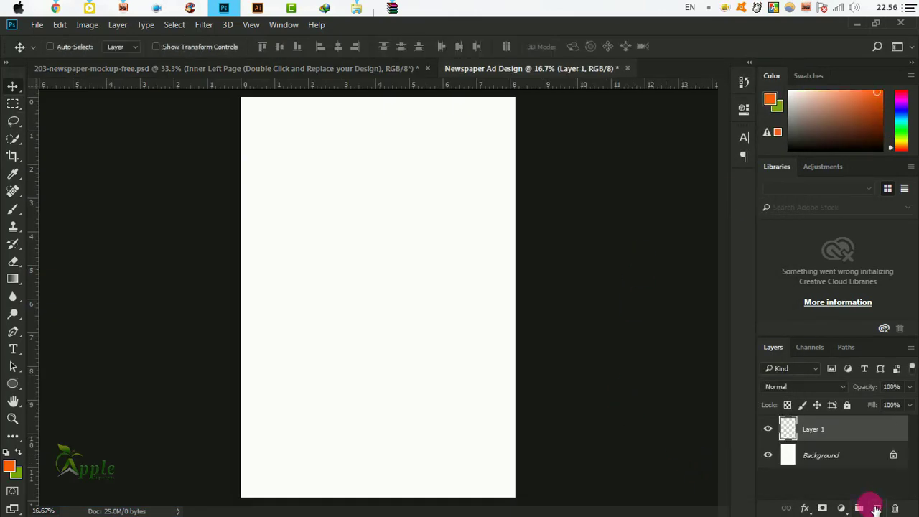
left_click(13, 332)
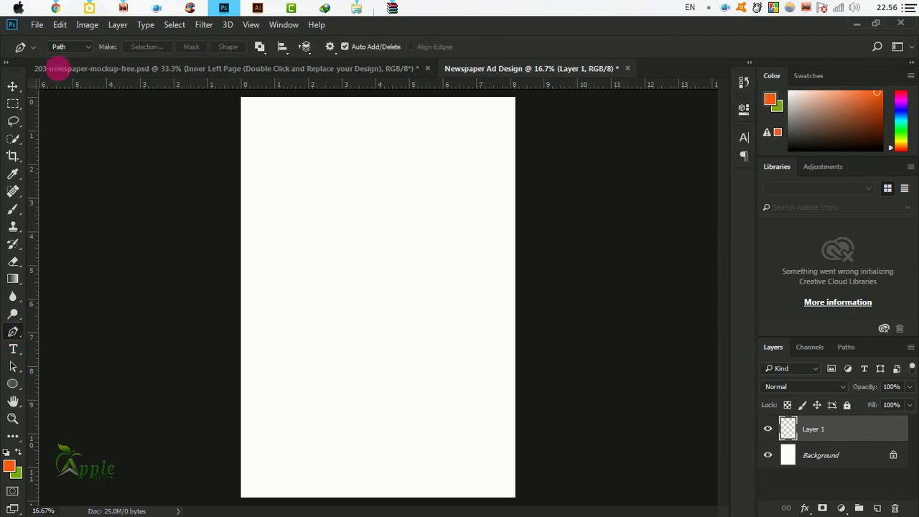
left_click(68, 46)
left_click(78, 69)
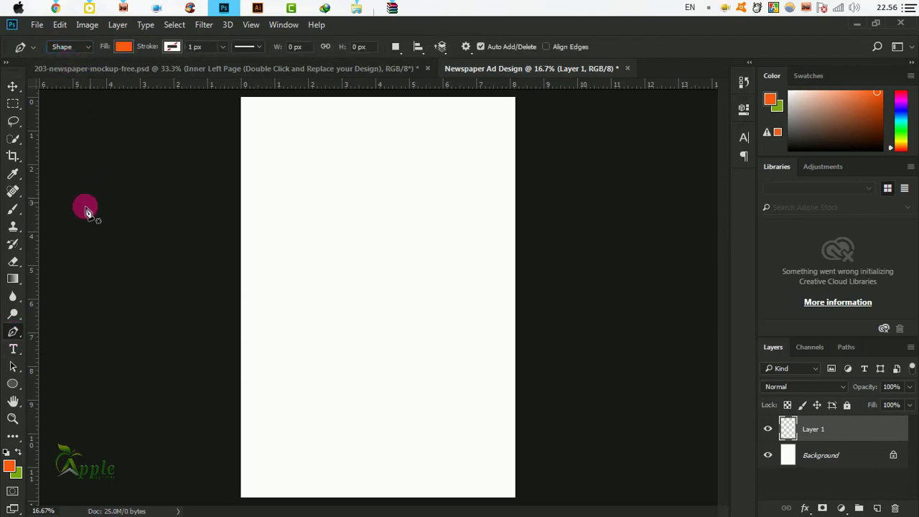
Set the foreground colour to dark green #048401.
left_click(9, 467)
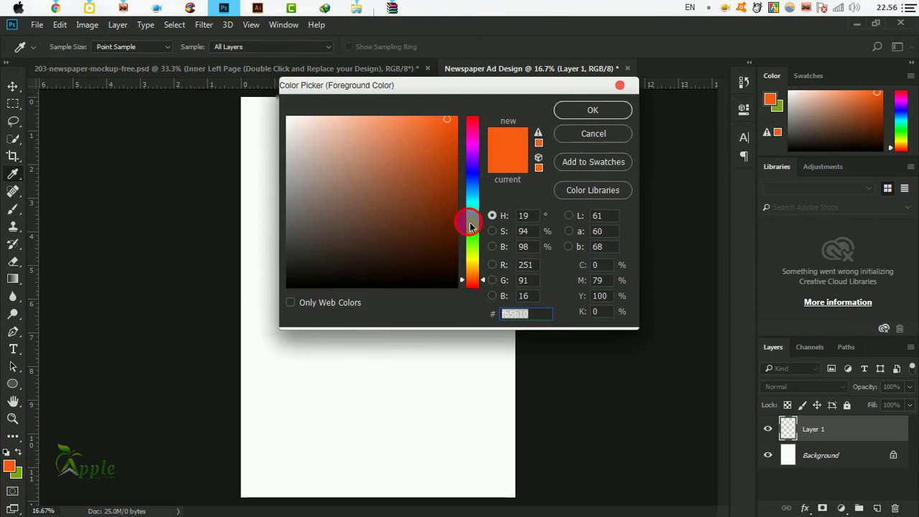
left_click_drag(470, 227, 473, 237)
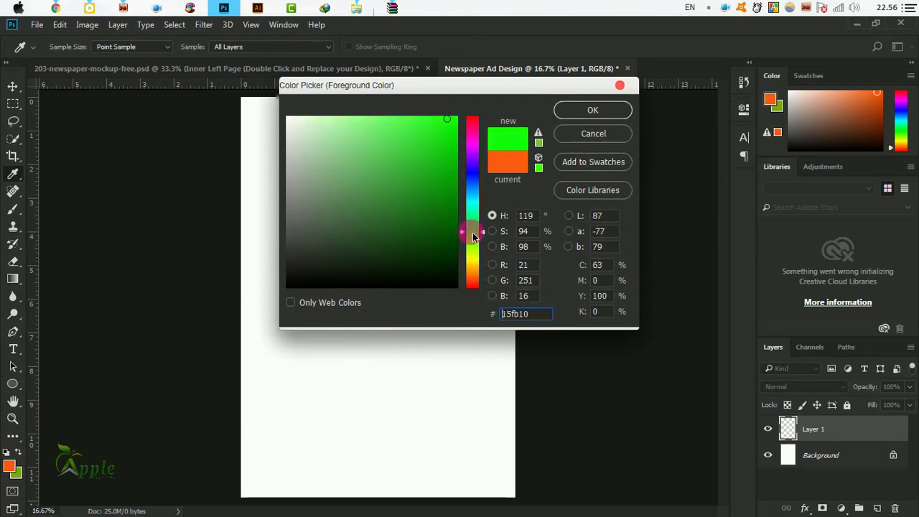
left_click(456, 199)
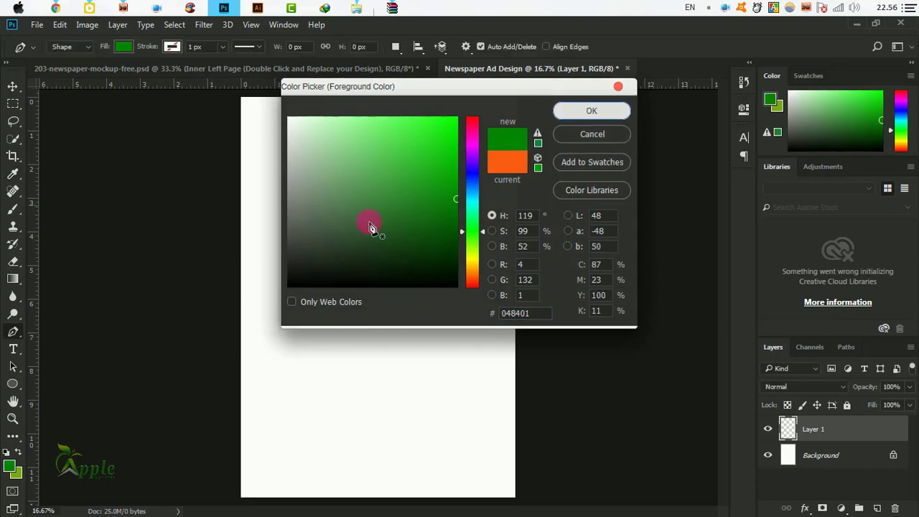
key("Return")
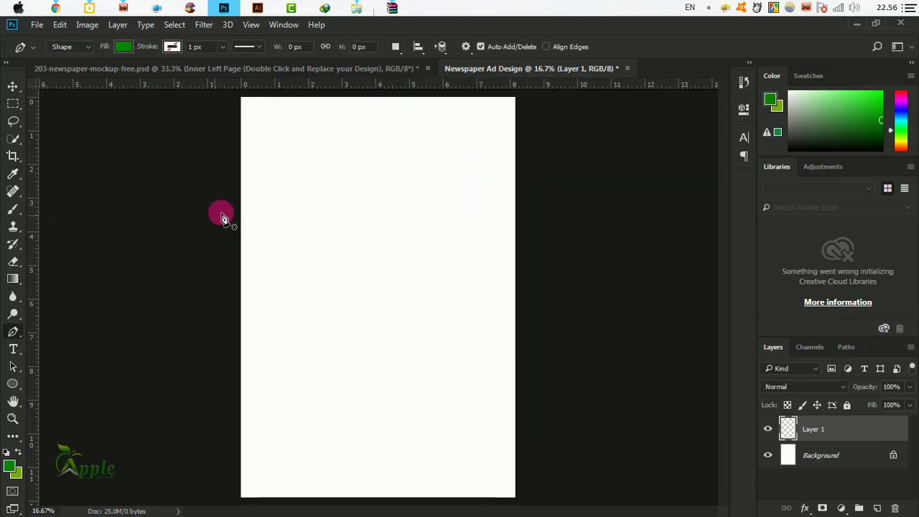
Draw a thin curved green crescent band across the upper page with the Pen tool.
left_click(238, 157)
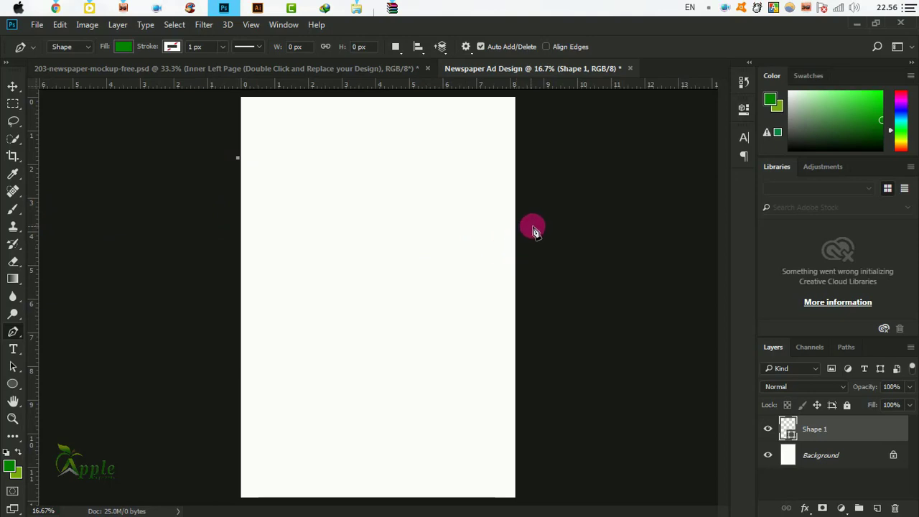
mouse_move(534, 223)
left_mouse_down()
mouse_move(660, 149)
mouse_move(749, 127)
left_mouse_up()
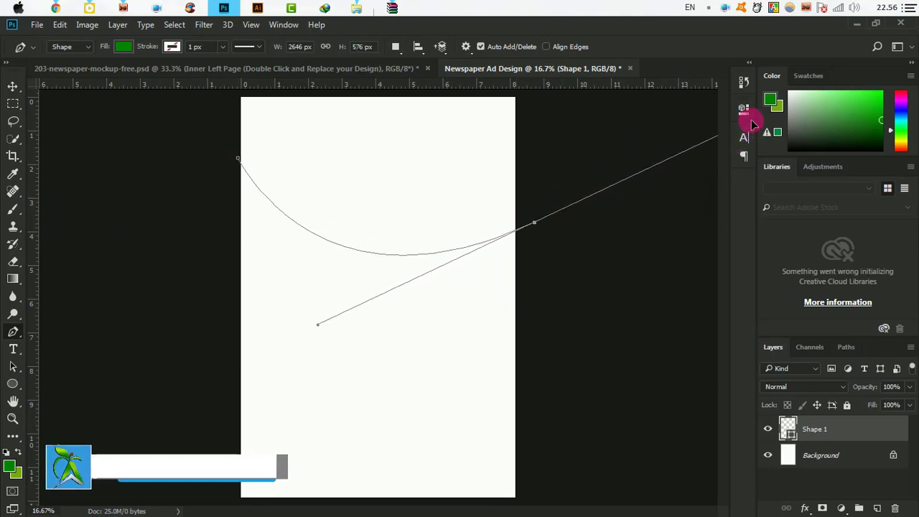
left_click_drag(749, 126, 749, 127)
left_click(539, 226)
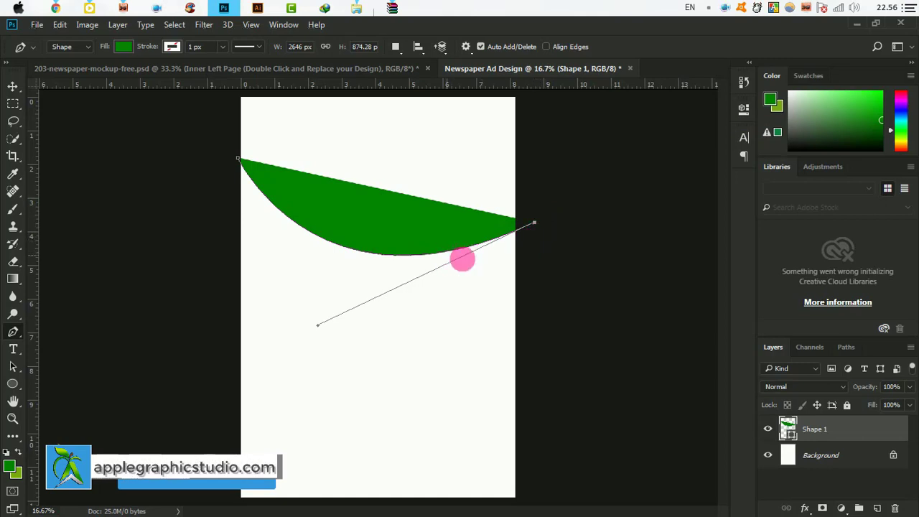
left_click(522, 248, "alt")
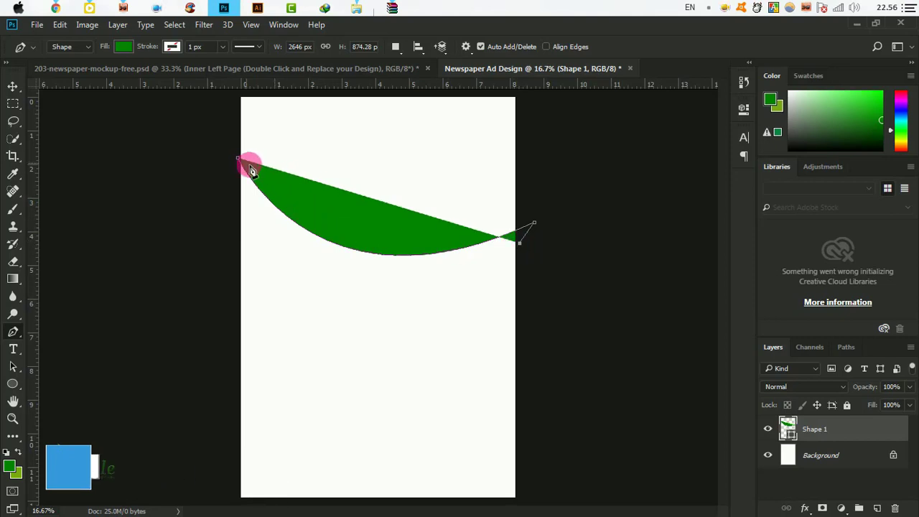
key("ctrl+minus")
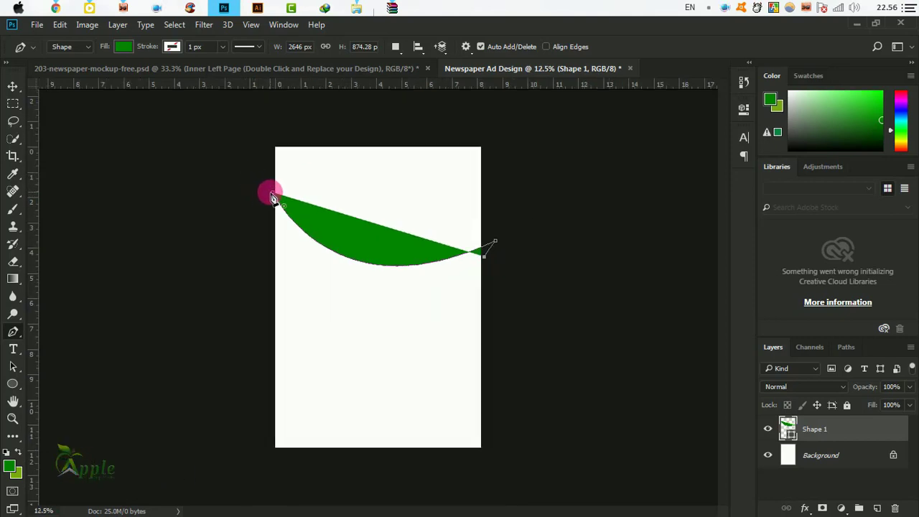
mouse_move(272, 187)
left_mouse_down()
mouse_move(255, 130)
mouse_move(253, 61)
mouse_move(230, 38)
mouse_move(204, 46)
left_mouse_up()
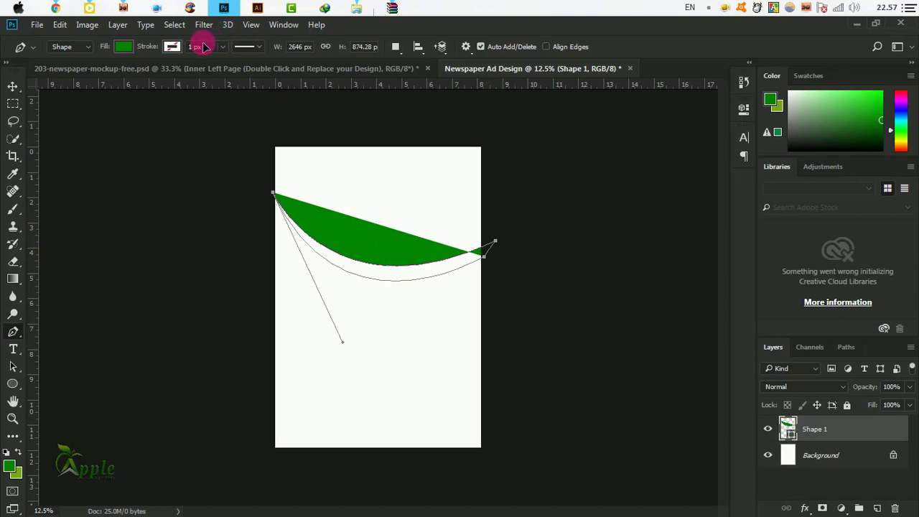
left_click_drag(202, 46, 210, 63)
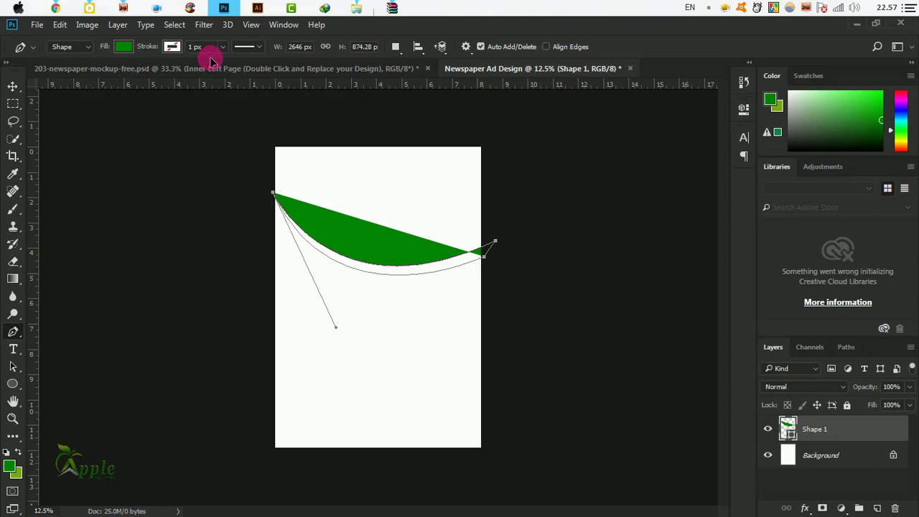
left_click_drag(209, 58, 222, 55)
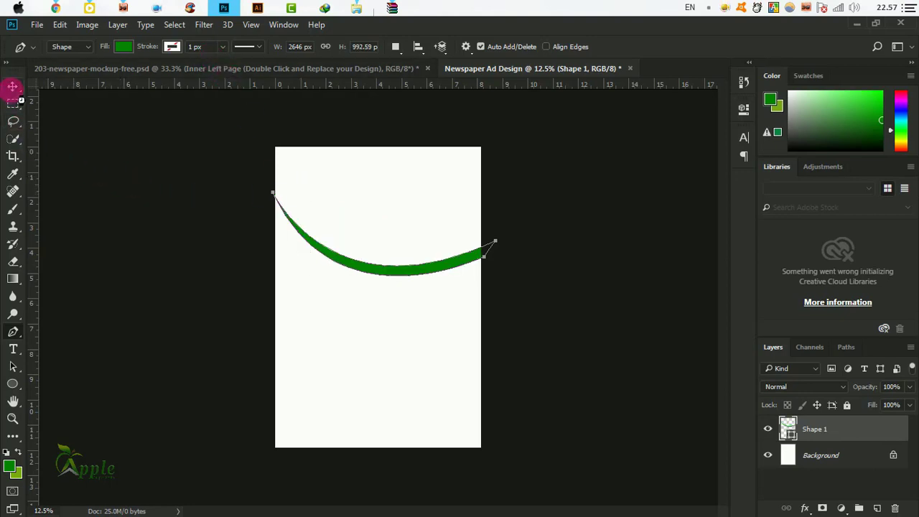
Switch to the Move tool, add an empty layer and zoom in on the band.
left_click(13, 87)
left_click(877, 509)
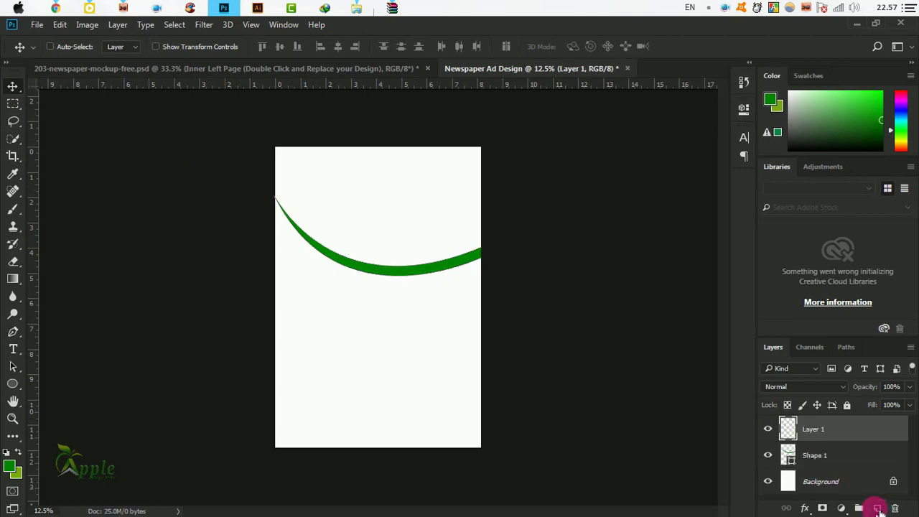
left_click(403, 259, "ctrl")
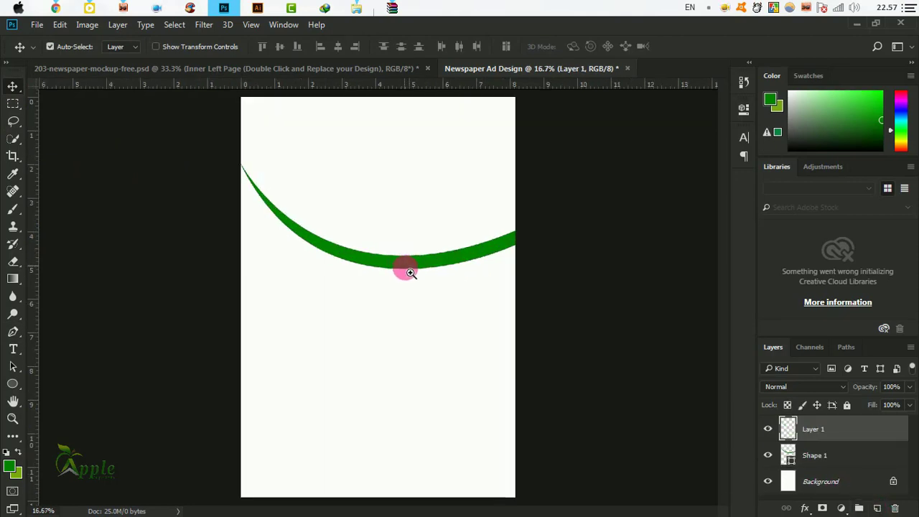
left_click(387, 242, "ctrl")
left_click_drag(470, 321, 473, 378)
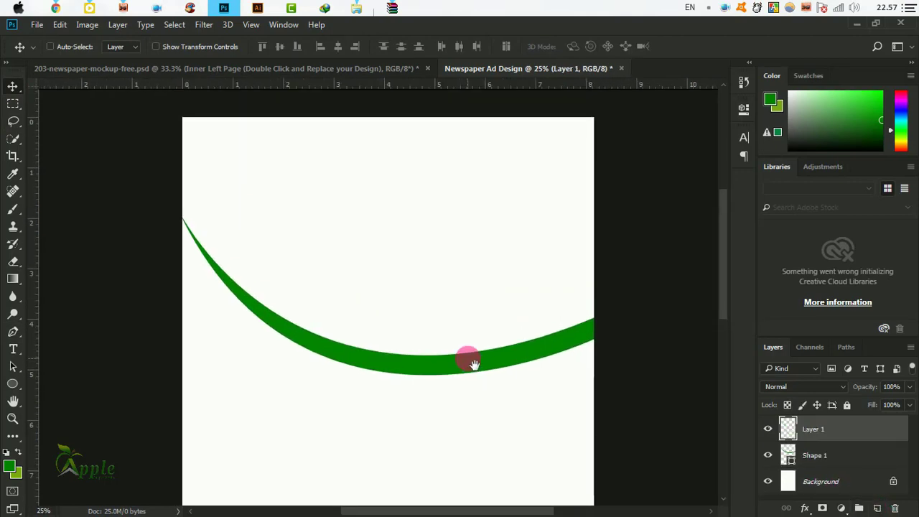
Free-transform Shape 1 to about 104% with a slight clockwise rotation.
key("ctrl+t")
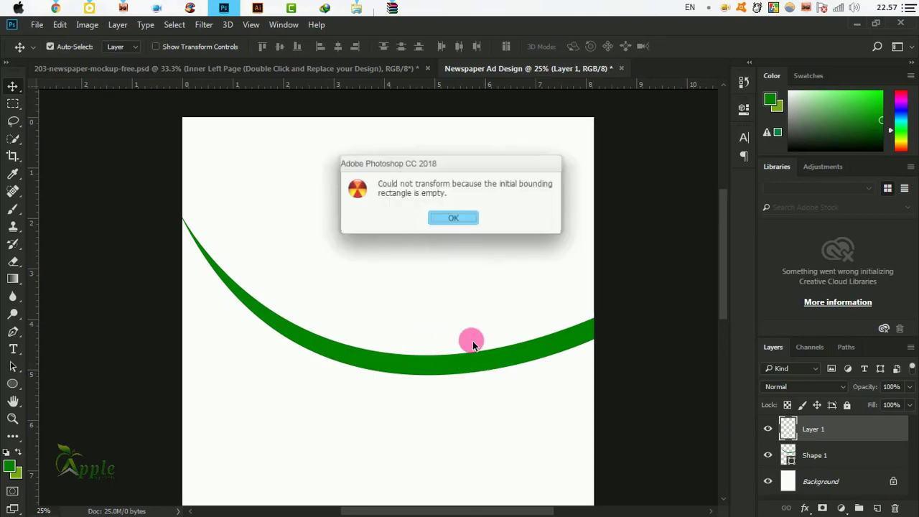
left_click(469, 221)
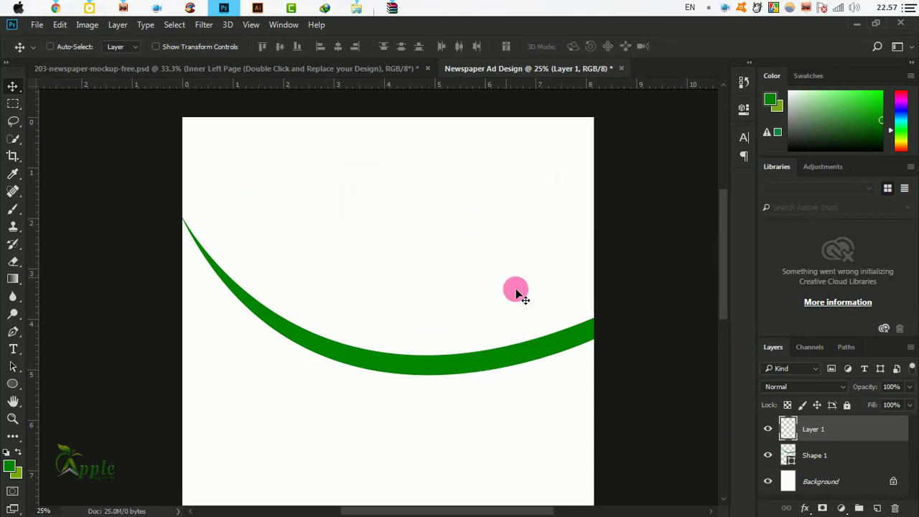
left_click(840, 455)
key("ctrl+t")
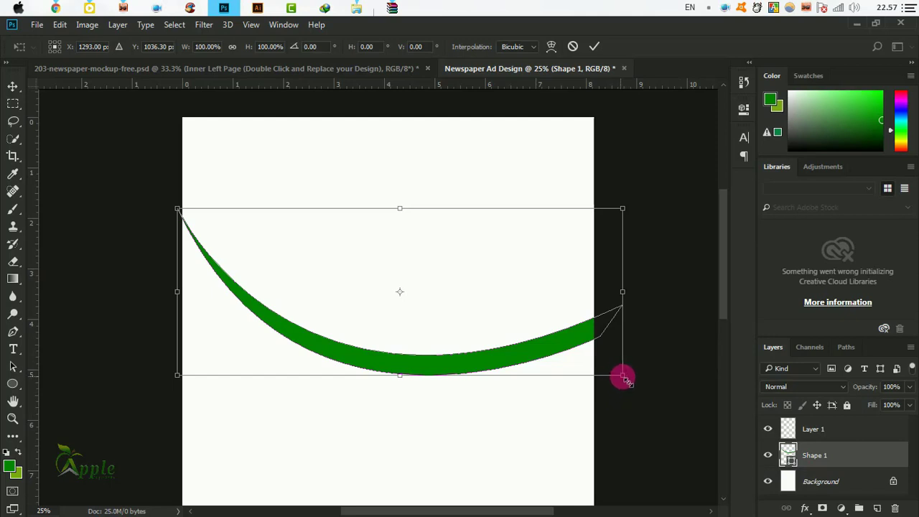
left_click_drag(622, 374, 630, 377)
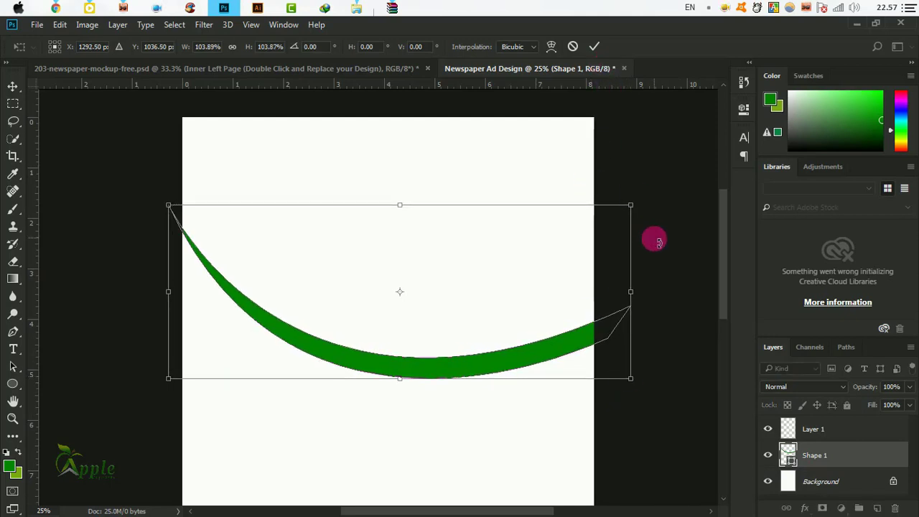
left_click_drag(653, 239, 657, 258)
left_click(595, 46)
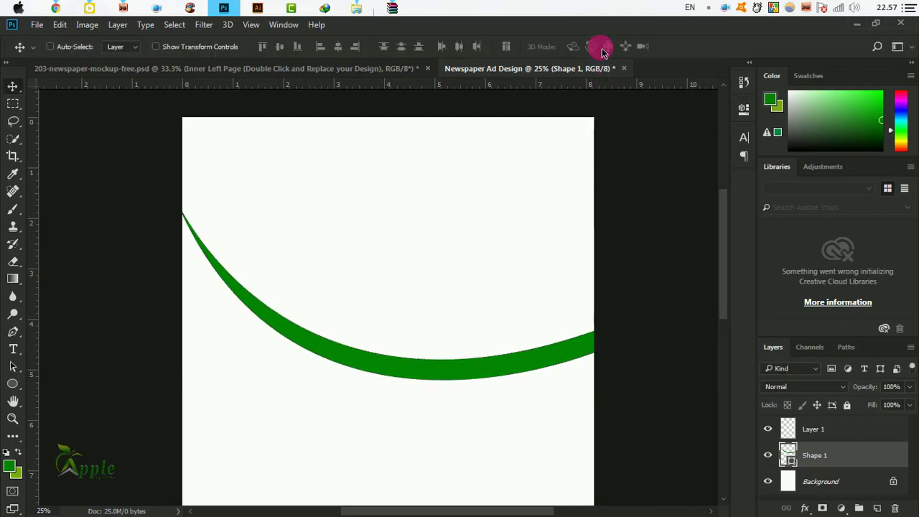
scroll(469, 342, "down", 2)
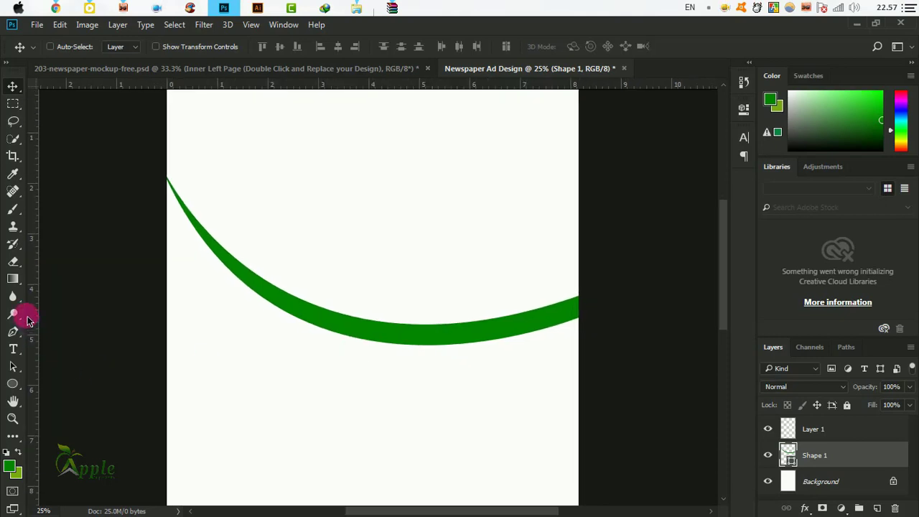
Draw the Ellipse 1 circle and move it onto the band's upper-left stretch.
left_click(21, 384)
mouse_move(215, 216)
left_mouse_down()
mouse_move(239, 264)
mouse_move(227, 243)
left_mouse_up()
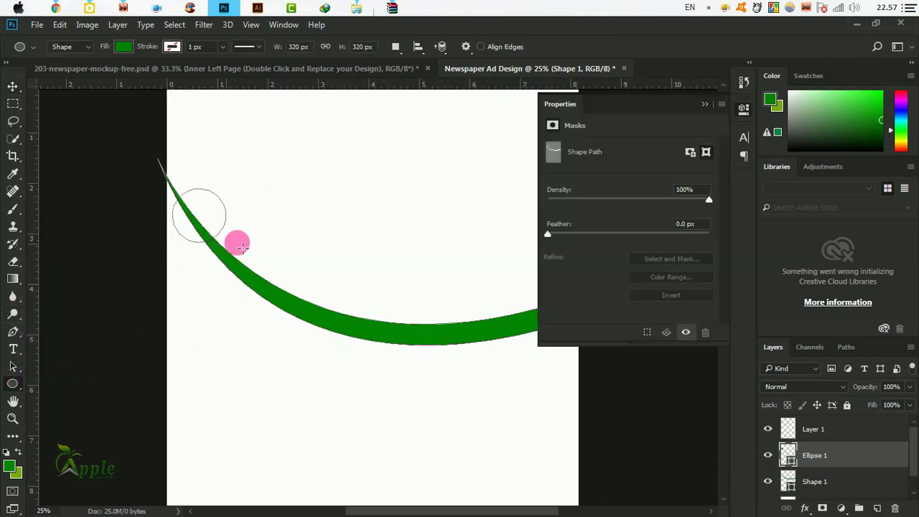
left_click(722, 107)
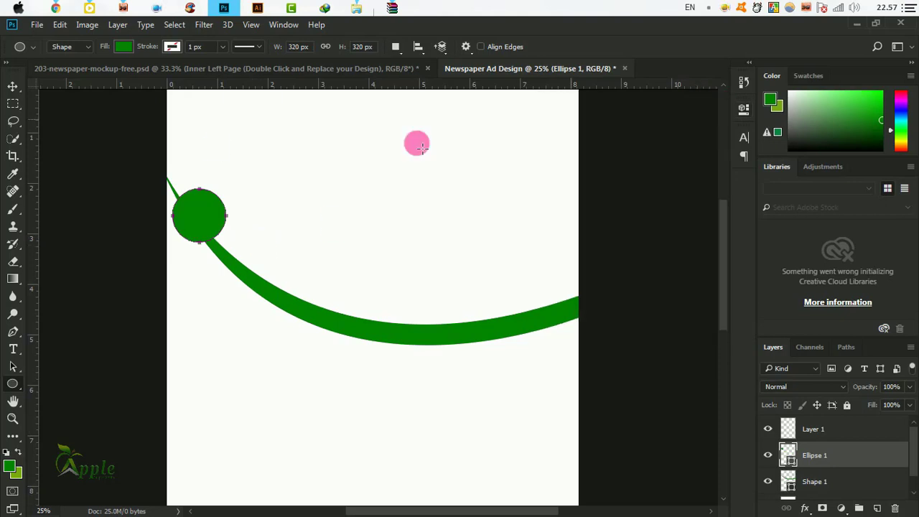
left_click(13, 86)
mouse_move(212, 217)
left_mouse_down()
mouse_move(231, 227)
mouse_move(225, 237)
left_mouse_up()
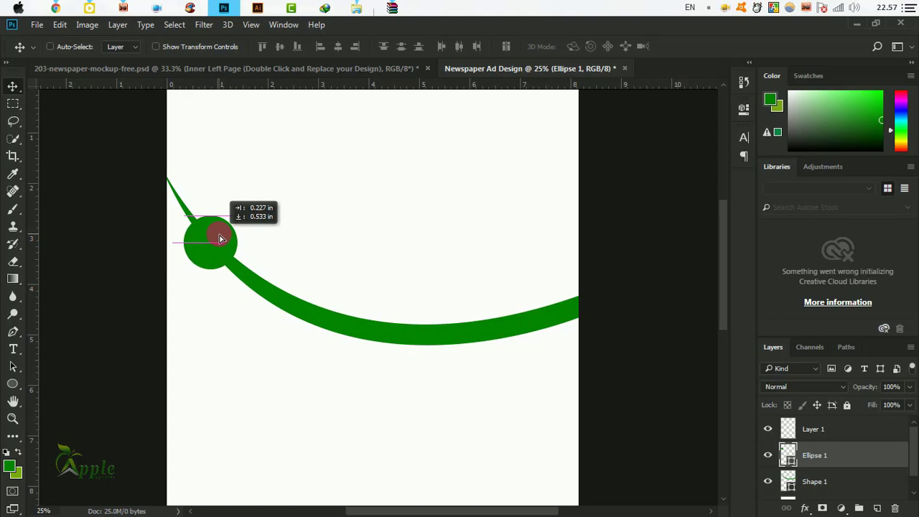
left_click_drag(224, 237, 218, 240)
key("ctrl")
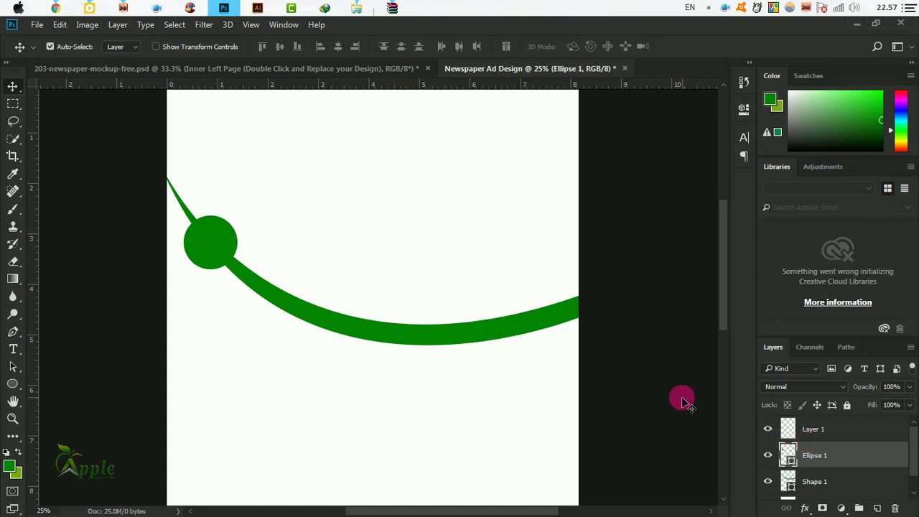
Add an 18 px Stroke layer style to Ellipse 1.
double_click(856, 455)
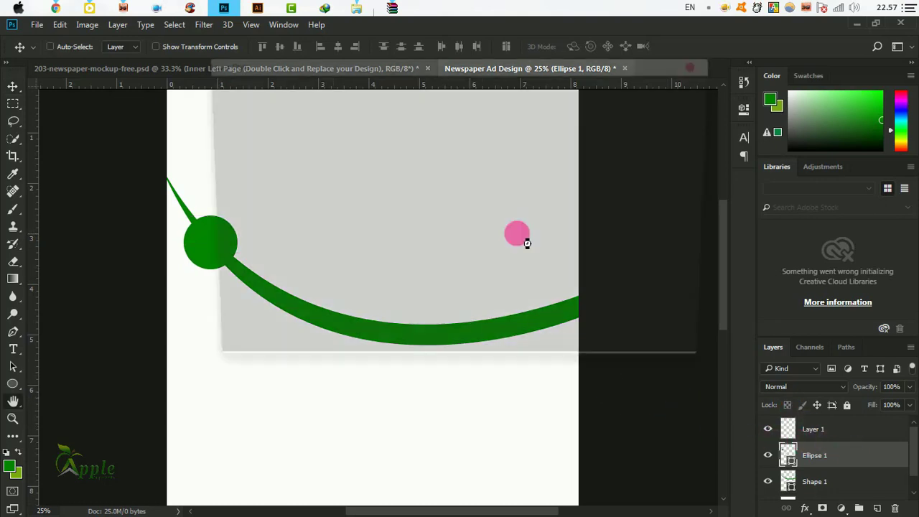
left_click_drag(372, 64, 610, 107)
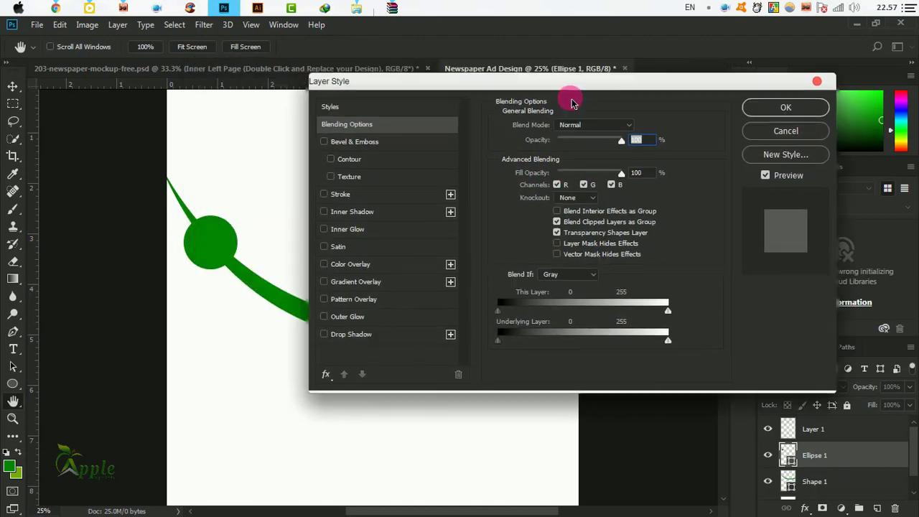
left_click(482, 219)
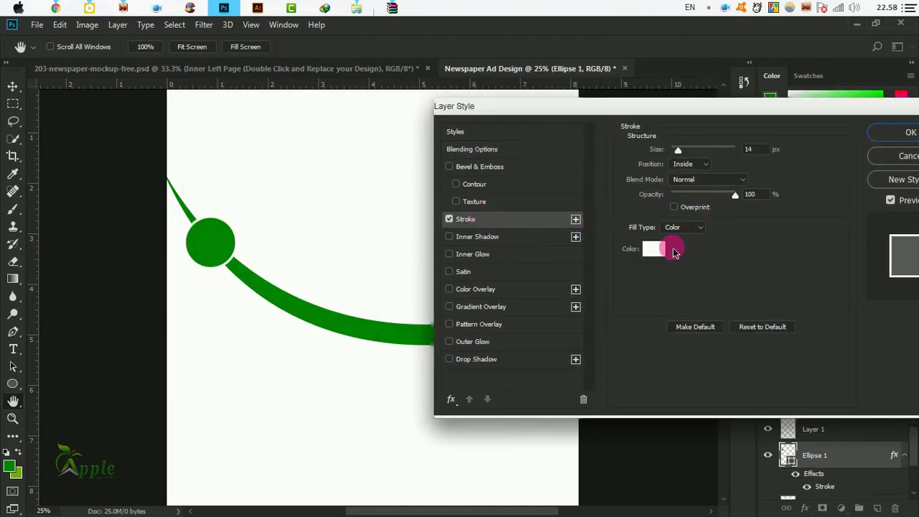
left_click(744, 152)
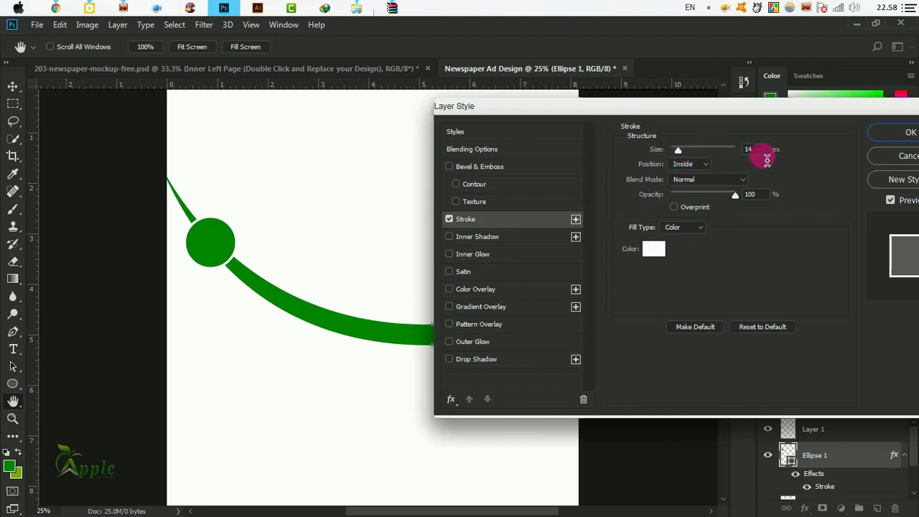
left_click_drag(767, 159, 722, 154)
type("1")
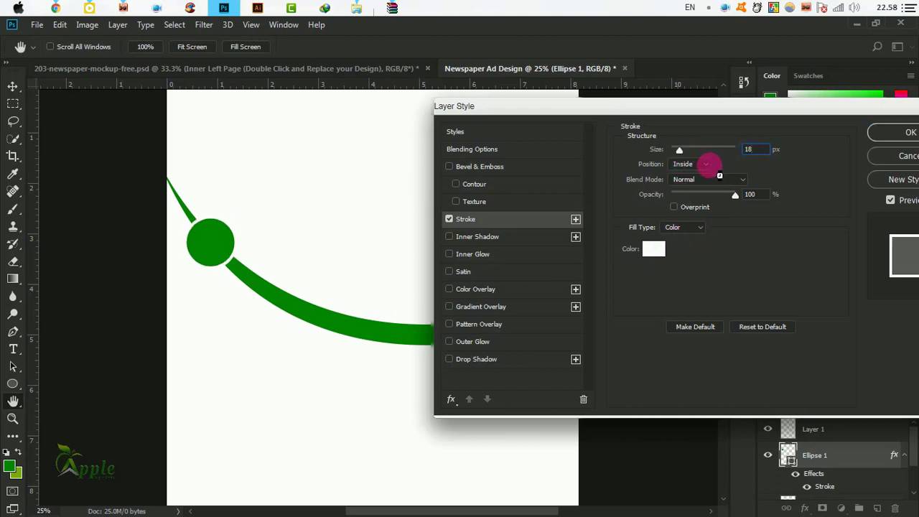
left_click(879, 130)
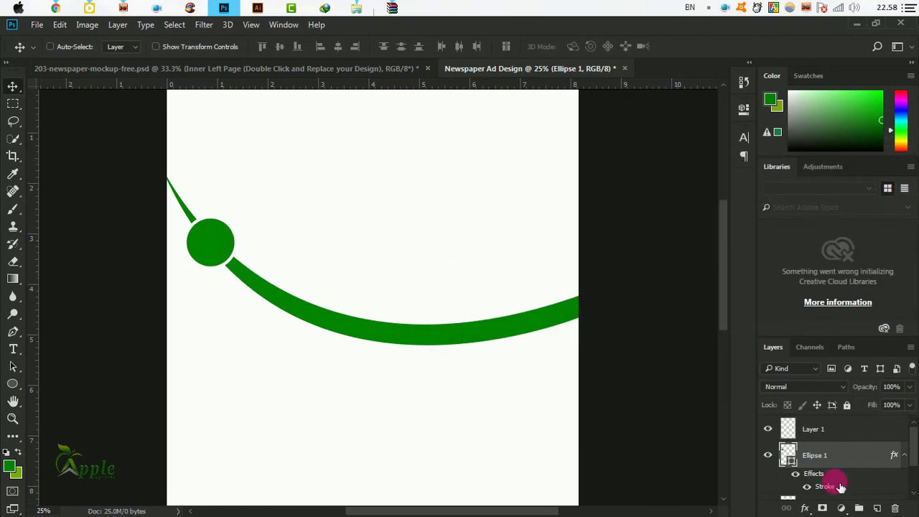
Set the stroke colour to the wave's sampled green #048401.
double_click(833, 487)
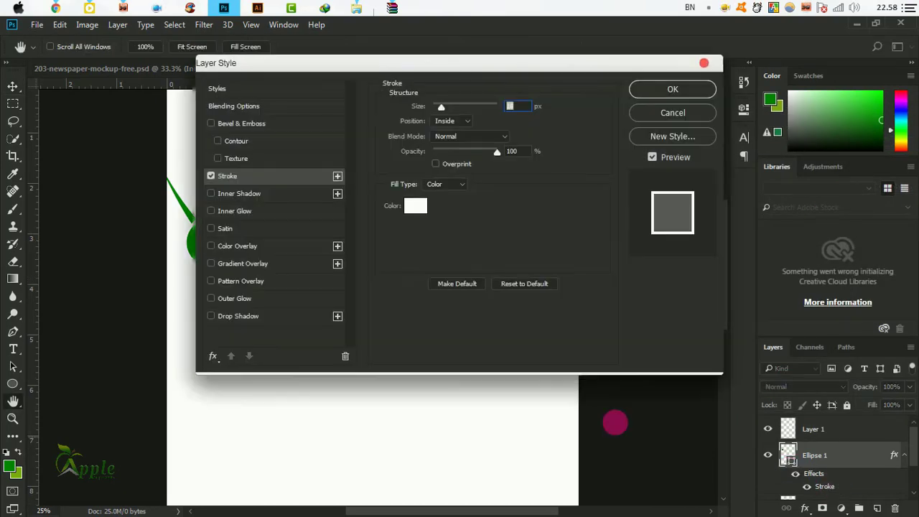
left_click_drag(516, 71, 740, 136)
left_click(638, 273)
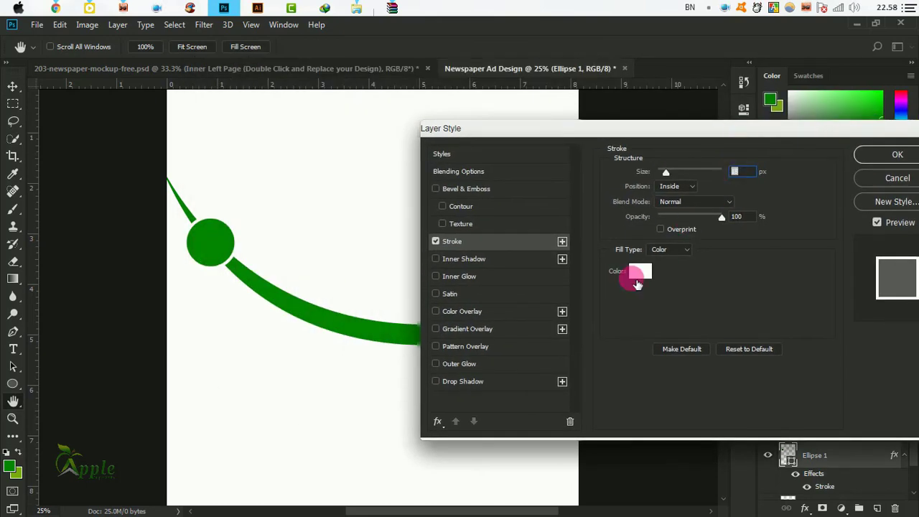
left_click(255, 282)
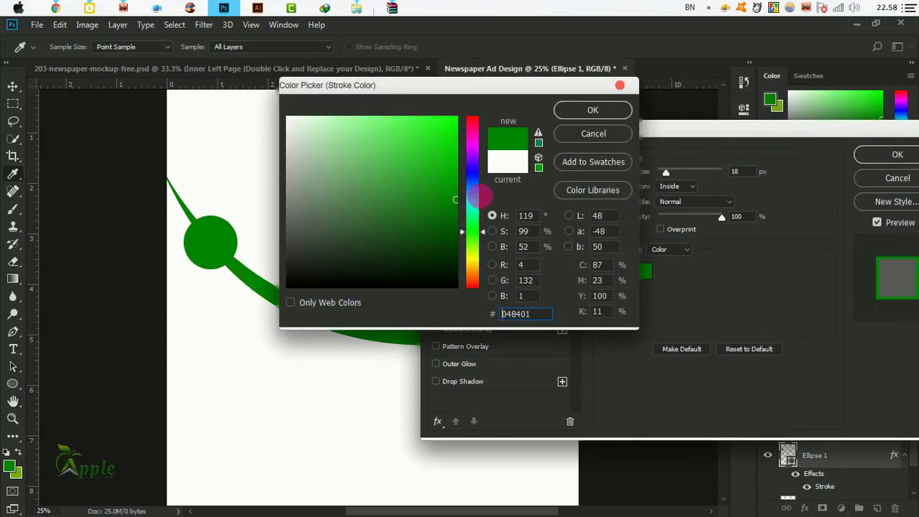
left_click(590, 112)
left_click_drag(740, 136, 657, 136)
left_click(817, 160)
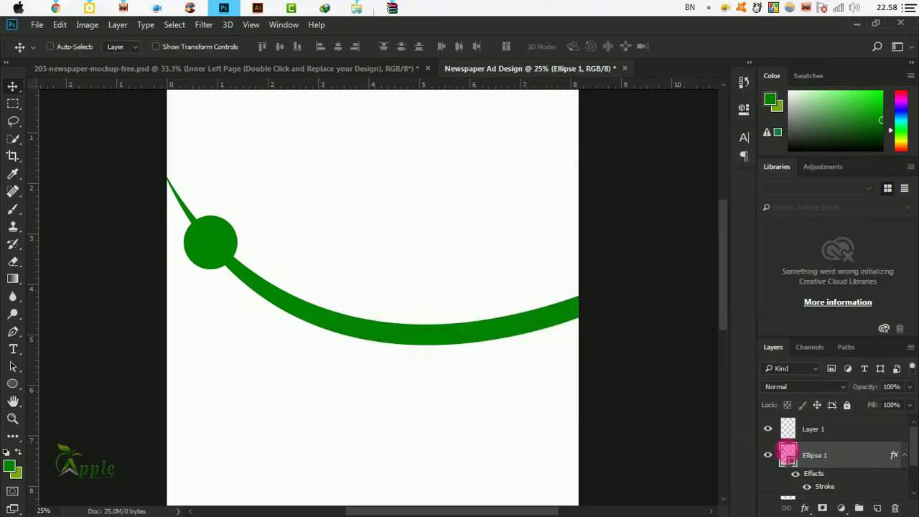
Change the circle's fill to light grey #c5c9c5.
double_click(787, 452)
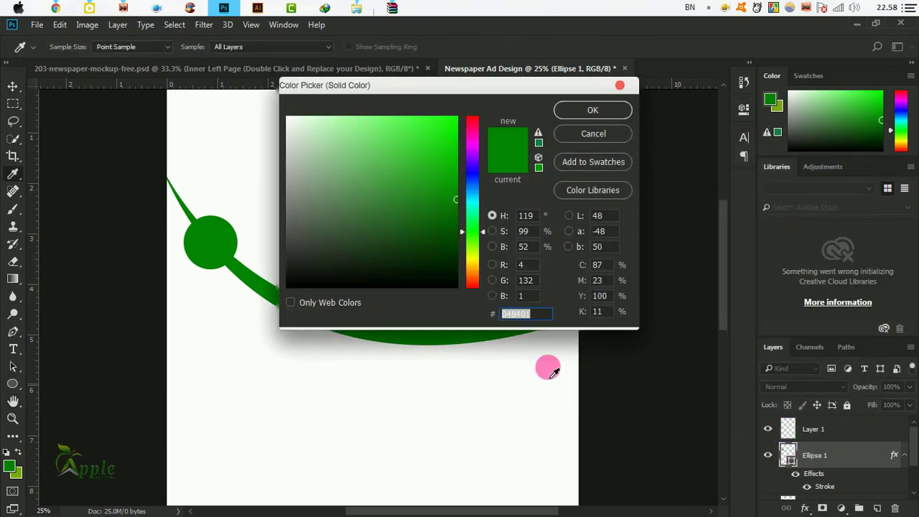
left_click(293, 149)
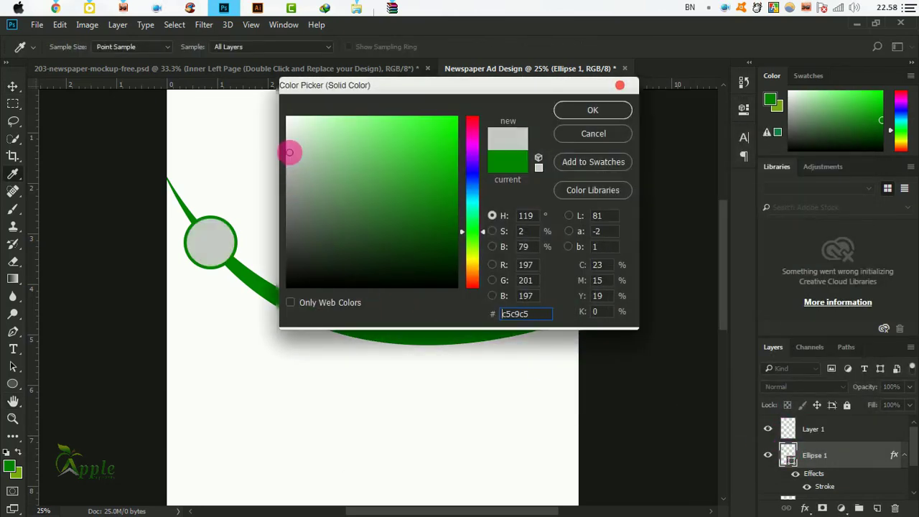
left_click(594, 109)
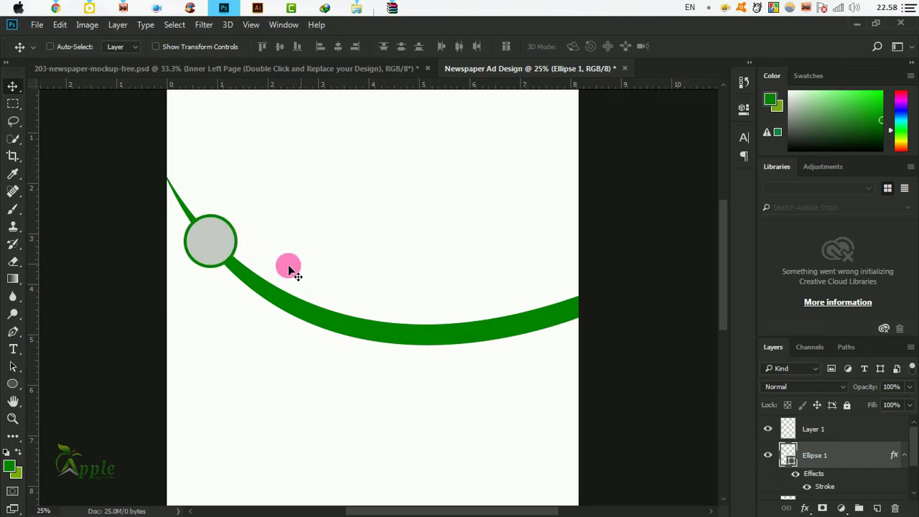
Alt-drag a copy of the circle down the curve and enlarge it.
mouse_move(214, 244)
left_mouse_down()
mouse_move(348, 258)
mouse_move(302, 313)
left_mouse_up()
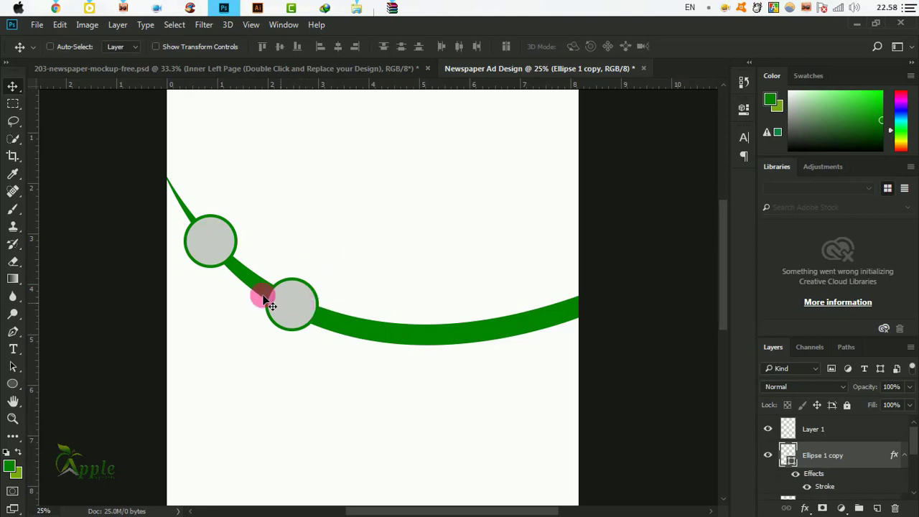
left_click(60, 25)
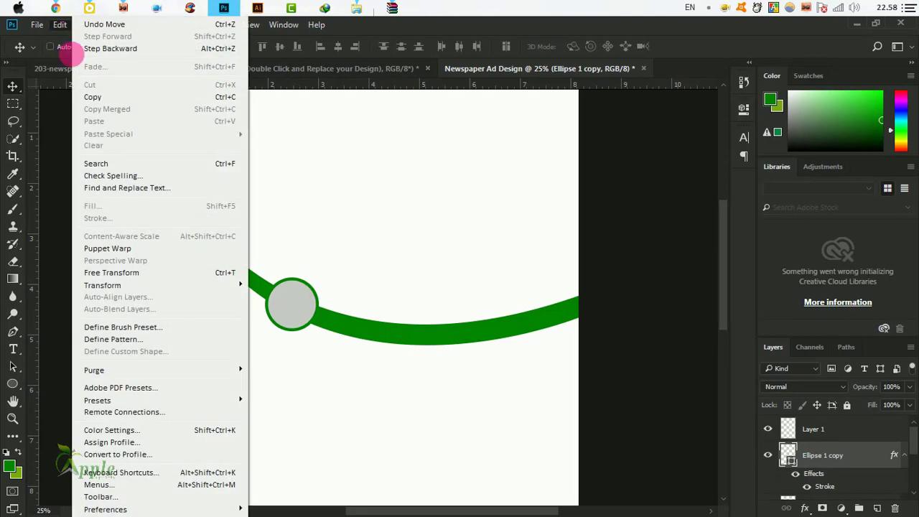
left_click(132, 272)
mouse_move(318, 333)
left_mouse_down()
mouse_move(345, 366)
mouse_move(334, 347)
left_mouse_up()
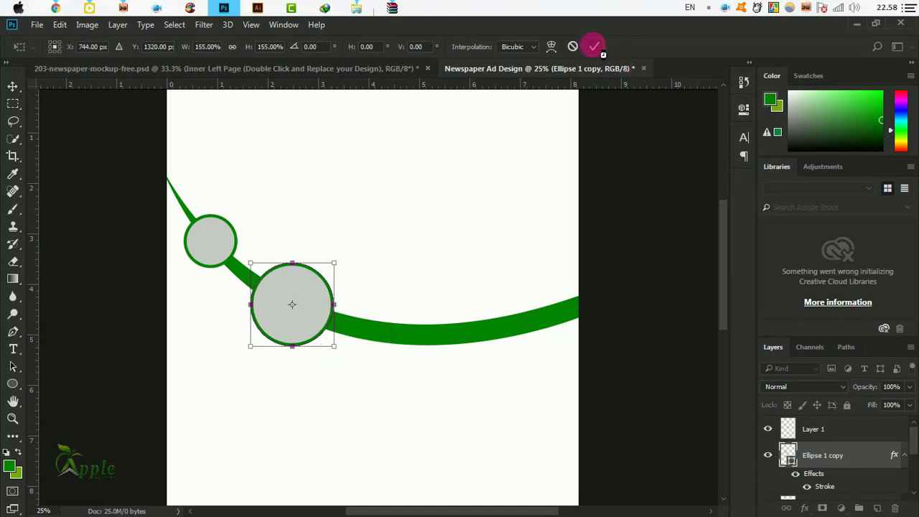
left_click(595, 46)
Set the copy to 100% opacity, nudge it up-right and shrink it slightly.
key("1")
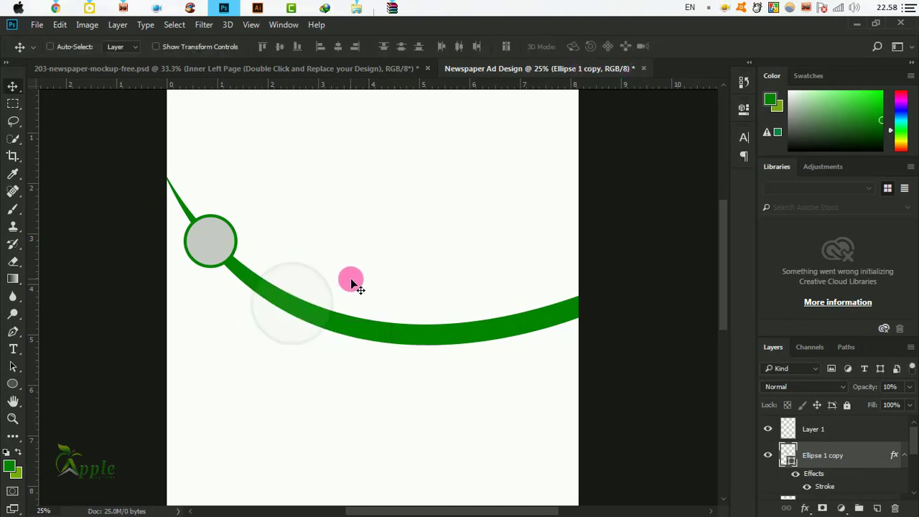
key("0")
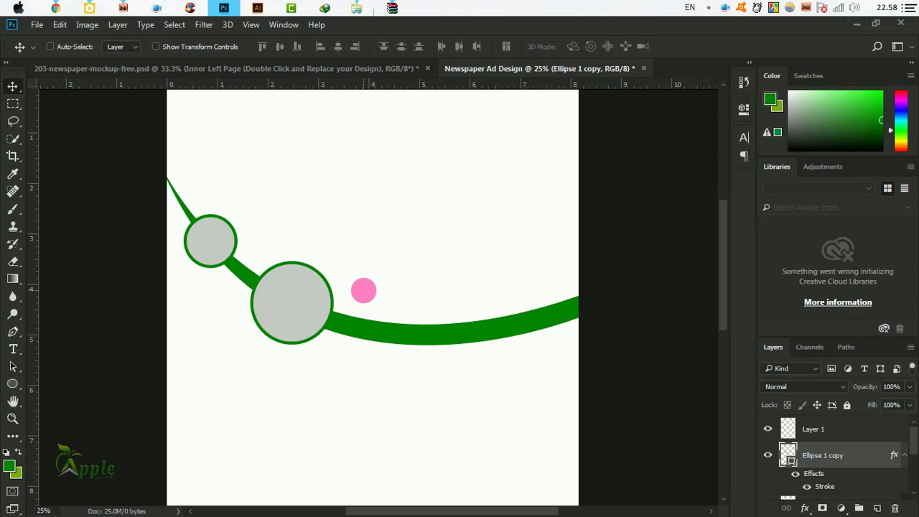
key("shift+Up")
key("shift+Right")
key("shift+Right")
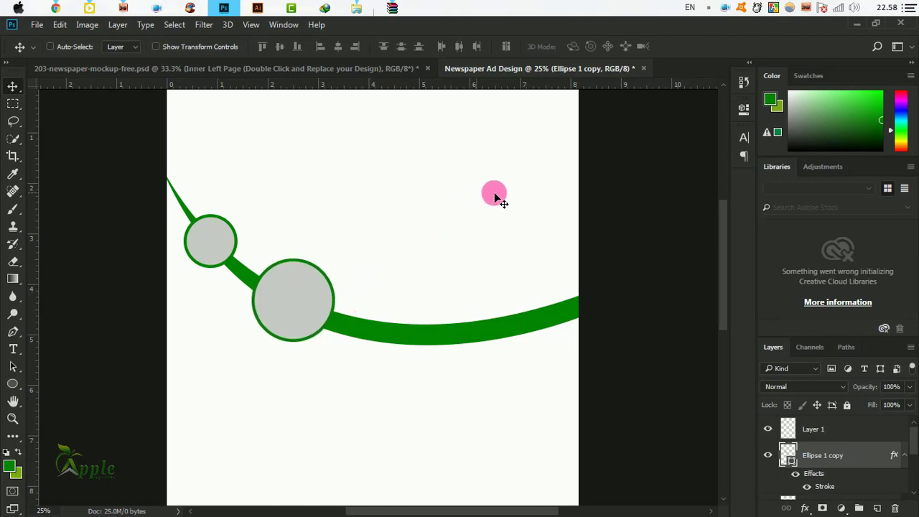
key("ctrl+t")
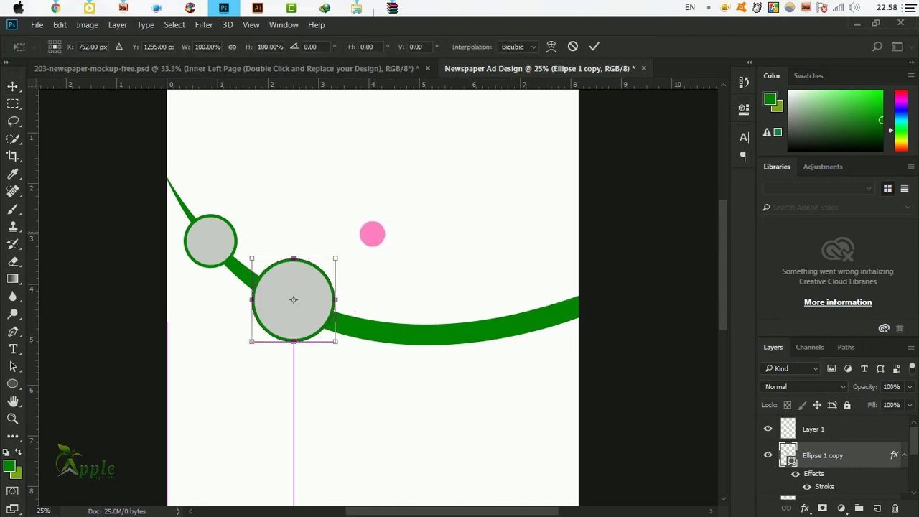
left_click_drag(340, 260, 335, 259)
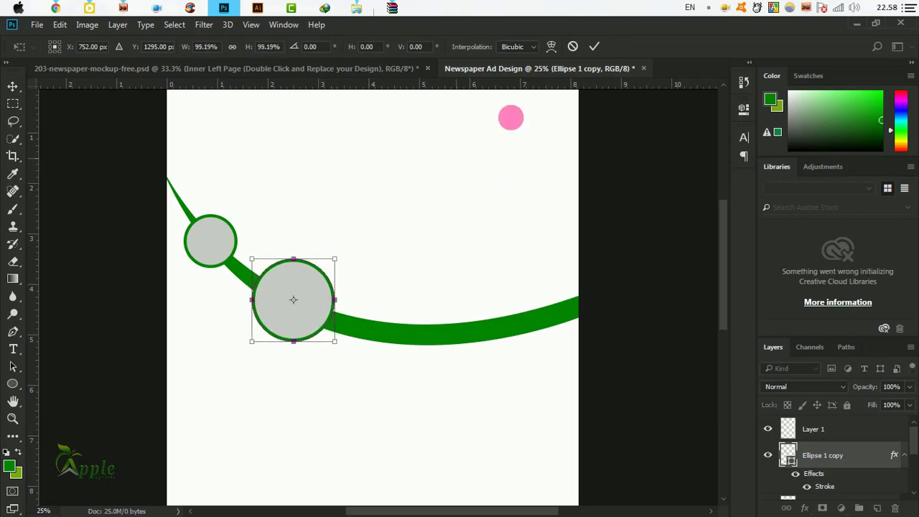
left_click(596, 48)
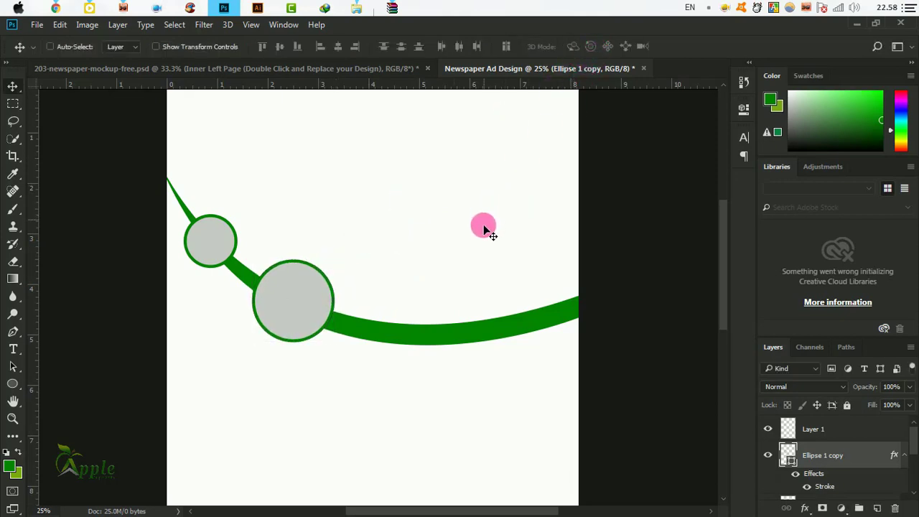
Duplicate a third circle along the curve, scale it to about 127%, nudge it left.
left_click(904, 457)
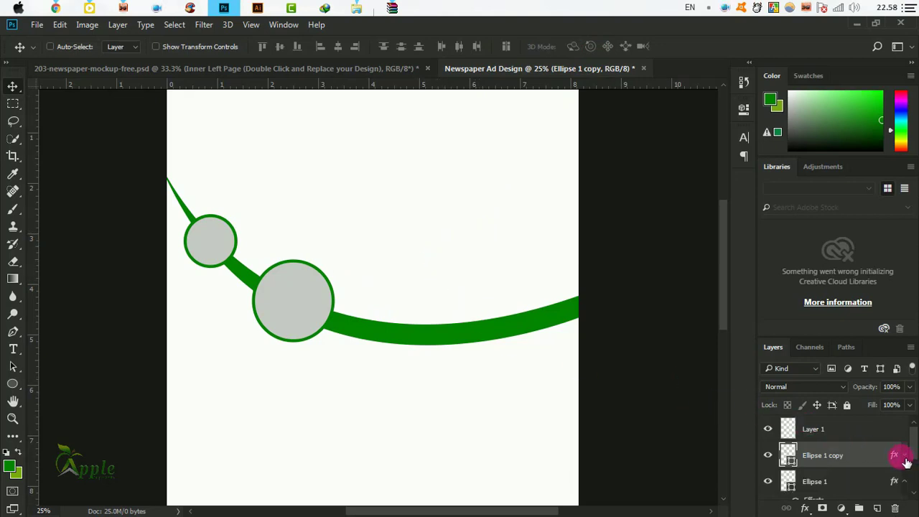
mouse_move(268, 304)
left_mouse_down()
mouse_move(422, 338)
mouse_move(426, 324)
left_mouse_up()
key("ctrl+t")
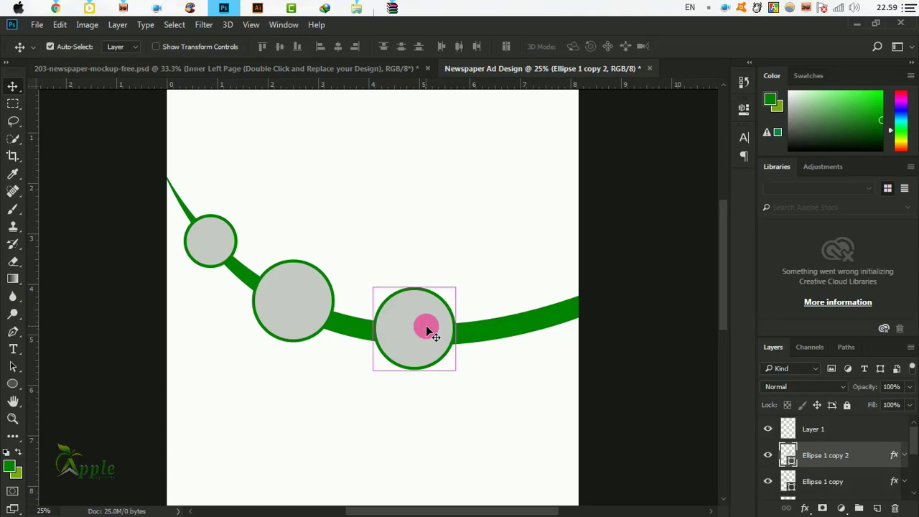
left_click_drag(455, 369, 474, 390)
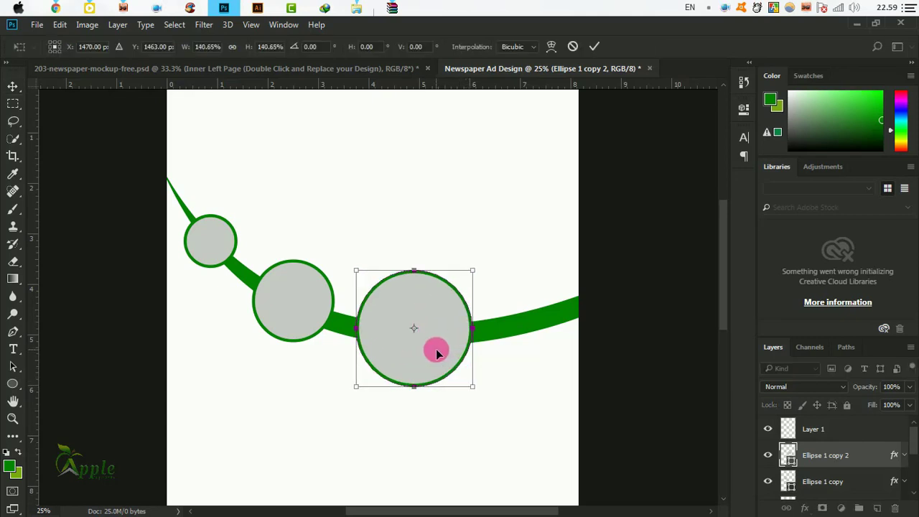
left_click_drag(474, 388, 466, 381)
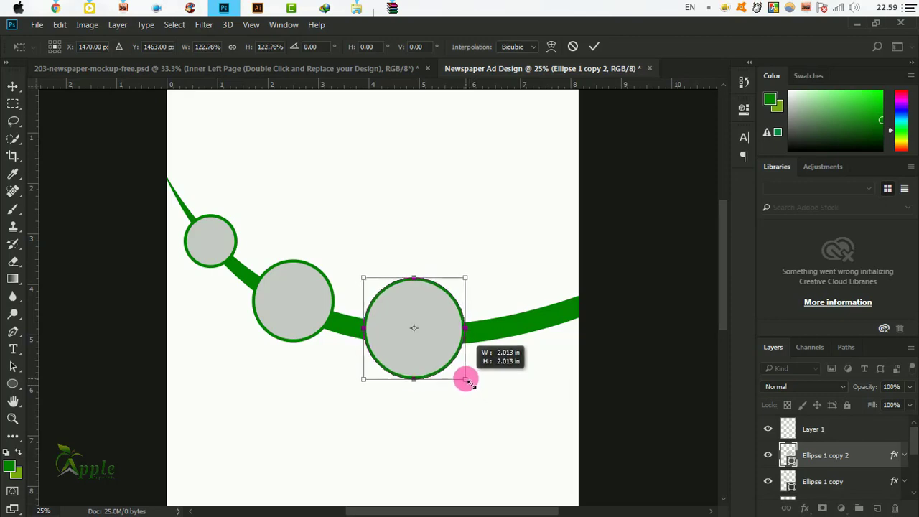
left_click(595, 46)
key("shift+Left")
key("shift+Left")
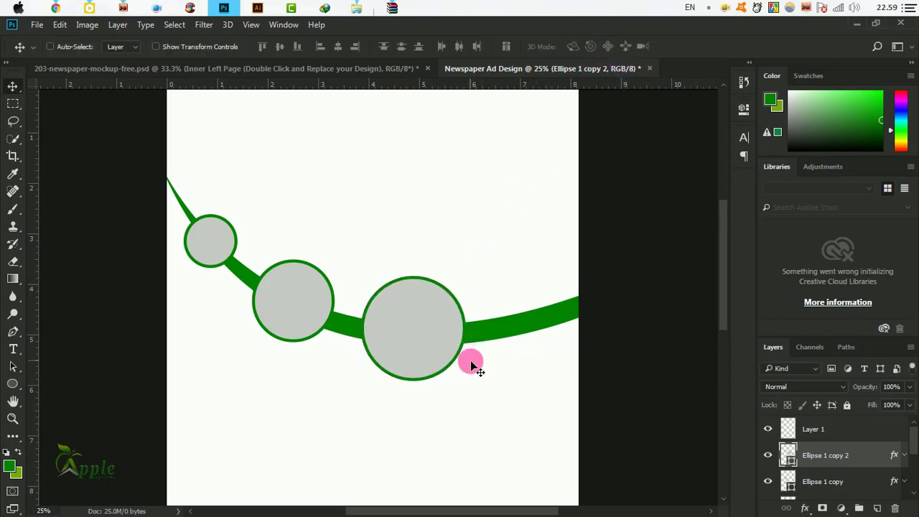
key("shift+Left")
key("shift+Left")
Select the middle circle's layer and nudge the circles left along the curve.
key("shift+Left")
key("shift+Left")
right_click(297, 292)
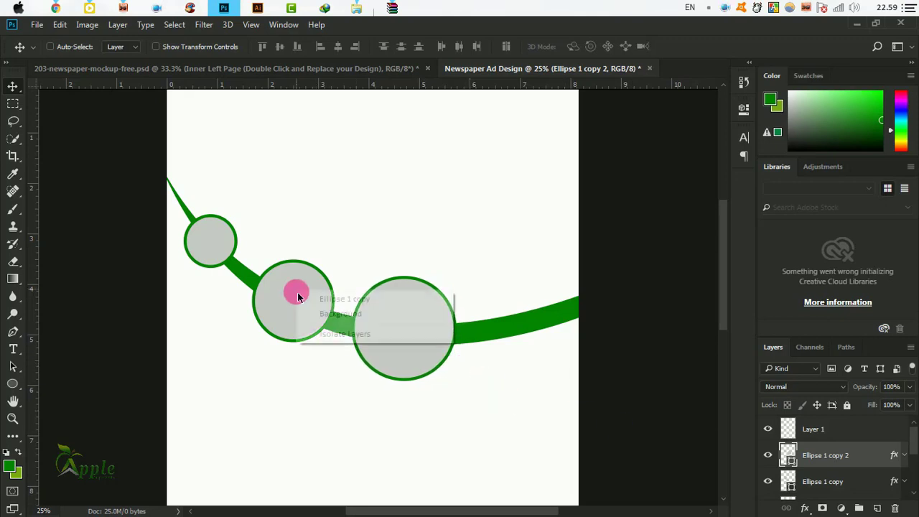
left_click(311, 302)
key("shift+Left")
key("shift+Left")
key("shift+Left")
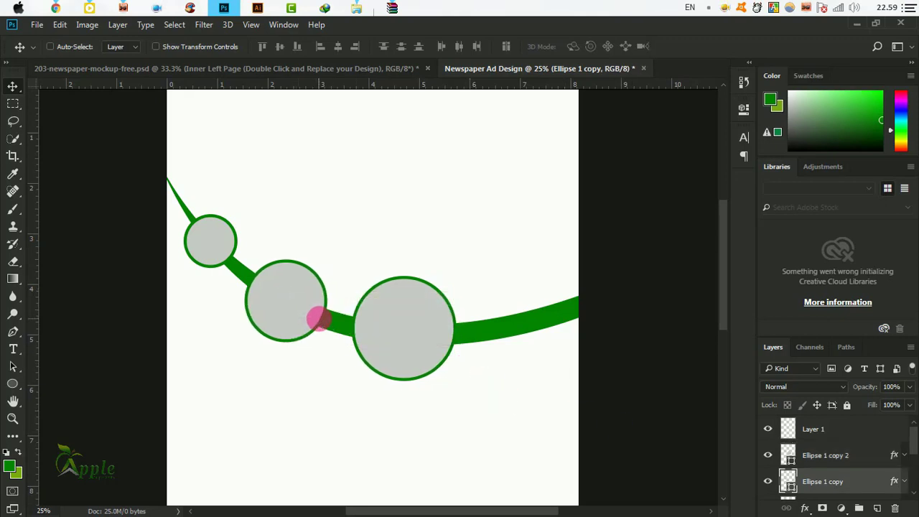
key("shift+Left")
key("shift+Left")
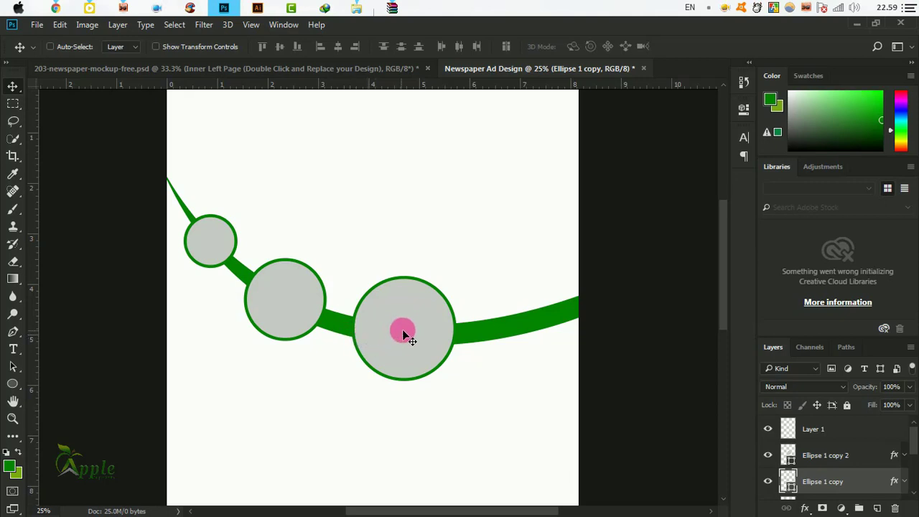
right_click(403, 334)
left_click(439, 332)
Duplicate a fourth circle to the right, enlarged to about 133%, onto the curve.
mouse_move(435, 335)
left_mouse_down()
mouse_move(544, 353)
mouse_move(514, 351)
left_mouse_up()
key("ctrl+t")
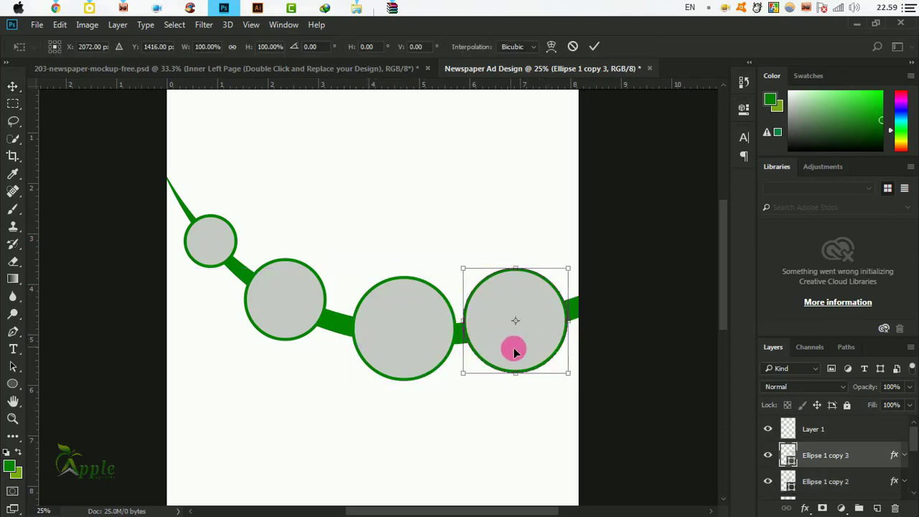
left_click_drag(569, 373, 585, 389)
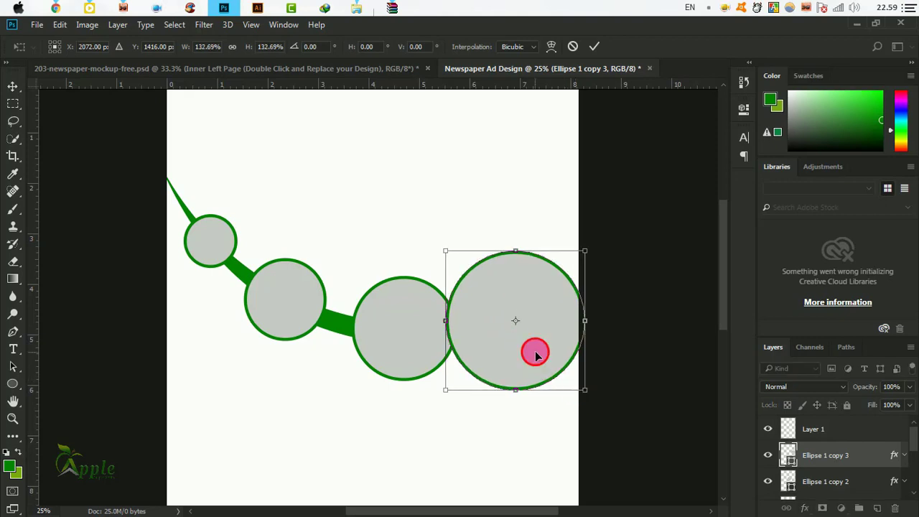
left_click_drag(536, 356, 564, 347)
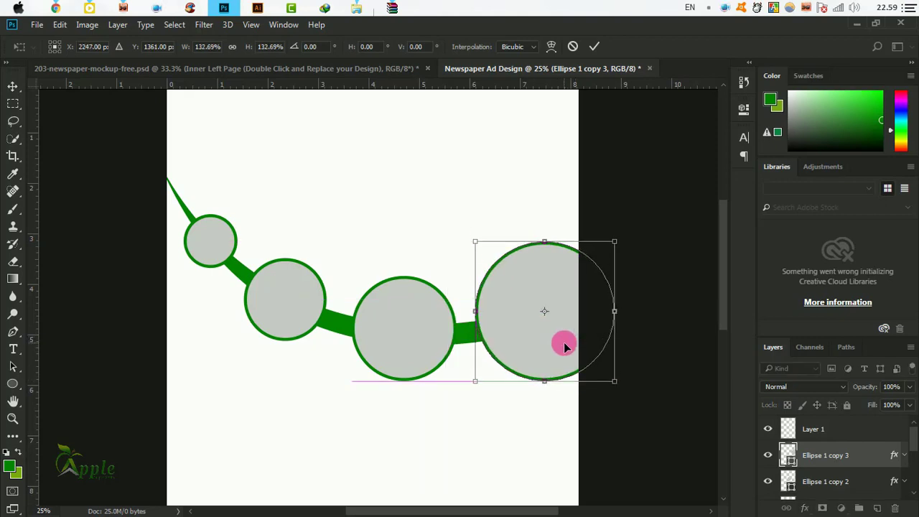
left_click(594, 46)
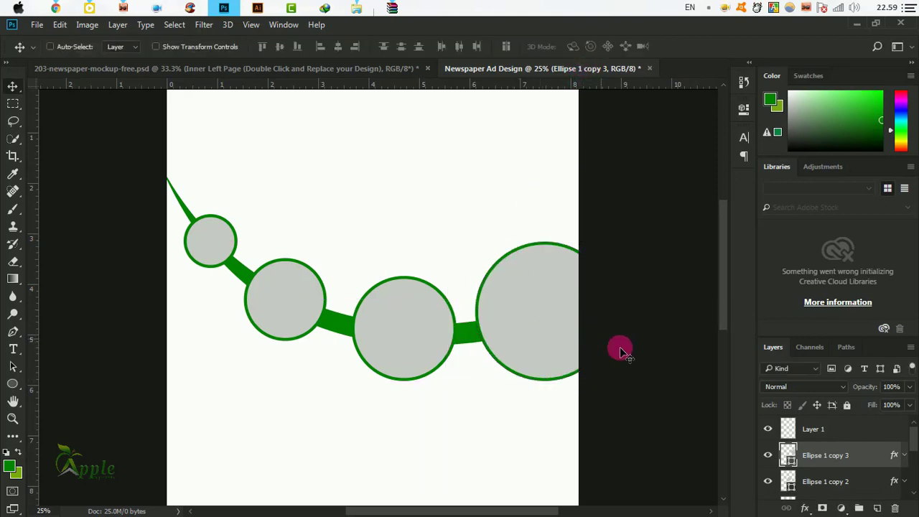
Free-transform all four circles to 80%, rotate them 6.7° and shift them along the wave.
scroll(844, 474, "down", 3)
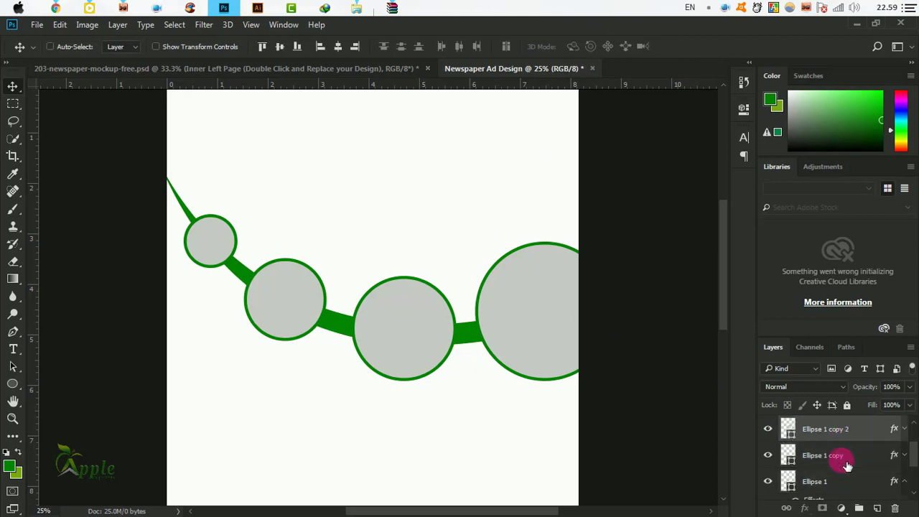
scroll(842, 478, "down", 2)
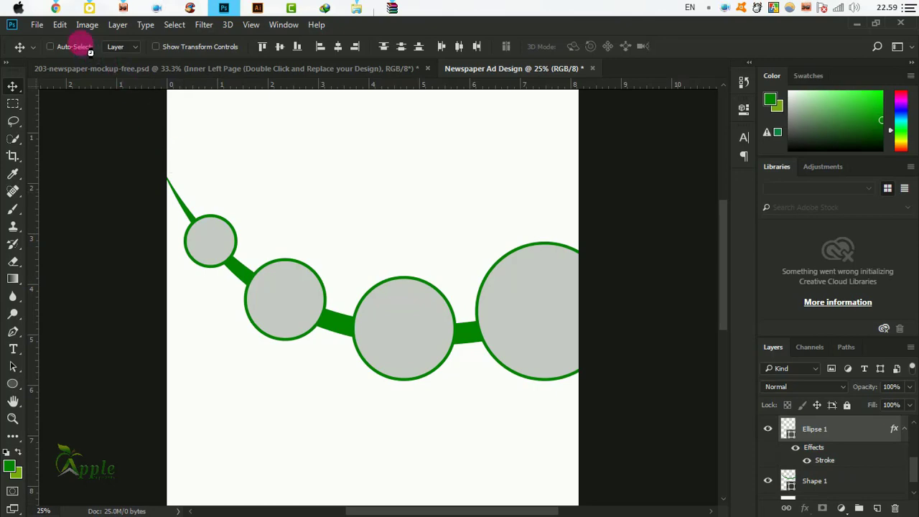
left_click(59, 24)
left_click(125, 272)
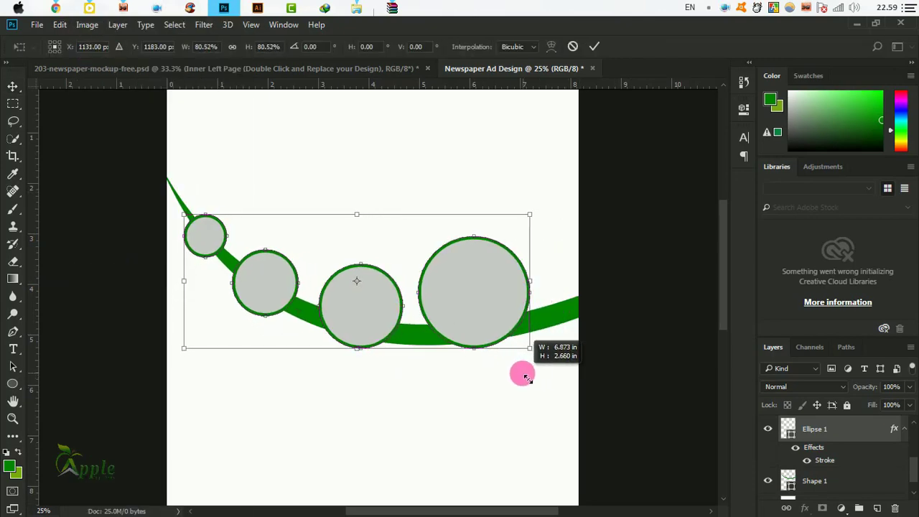
left_click_drag(616, 387, 530, 362)
left_click_drag(585, 273, 581, 297)
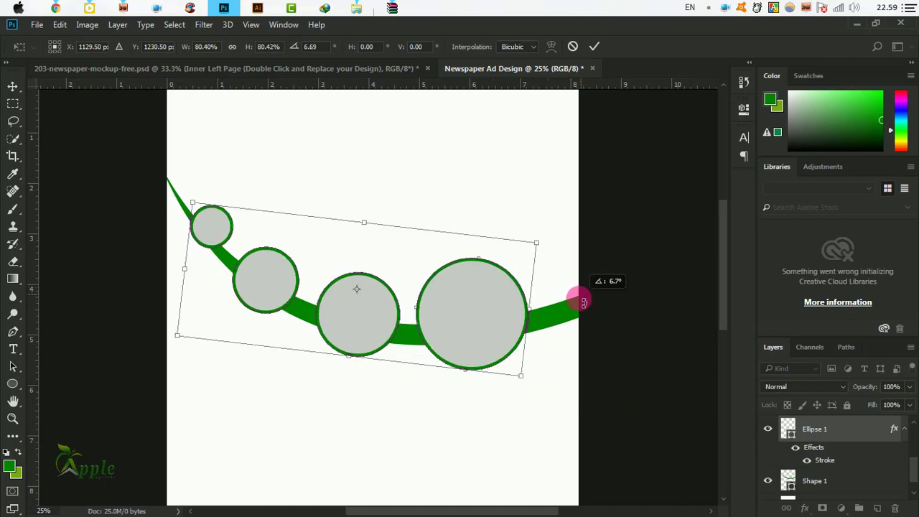
left_click_drag(488, 302, 491, 312)
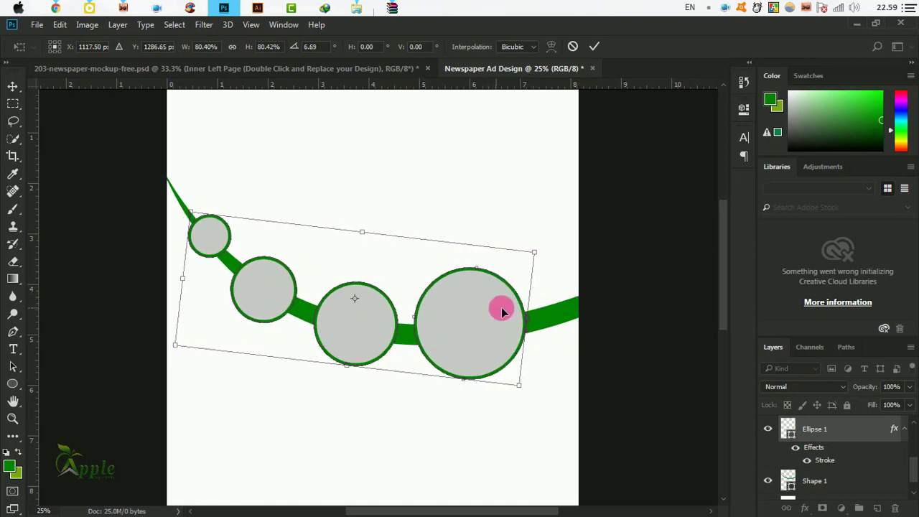
left_click(594, 46)
Nudge the largest circle (Ellipse 1 copy 3) and third circle (Ellipse 1 copy 2) along the wave.
right_click(494, 330)
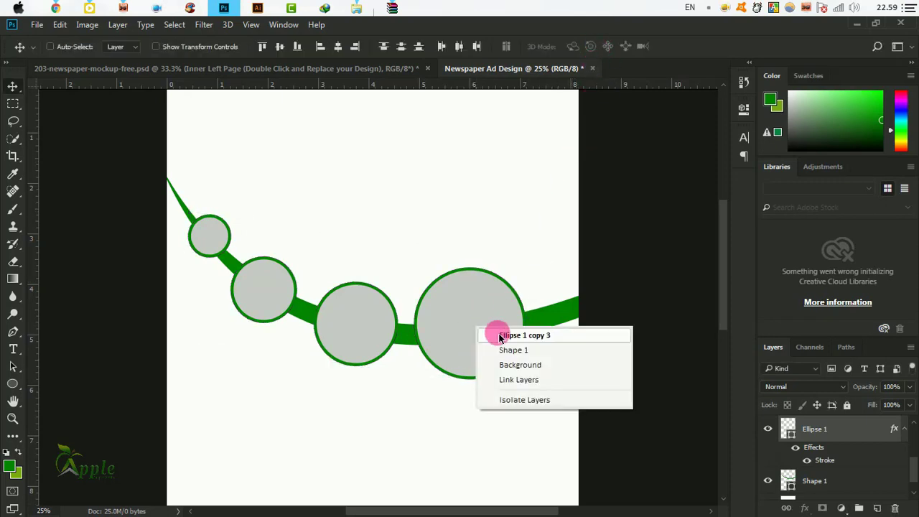
left_click(503, 333)
key("shift+Right")
key("shift+Right")
key("shift+Right")
key("shift+Right")
key("shift+Right")
key("shift+Right")
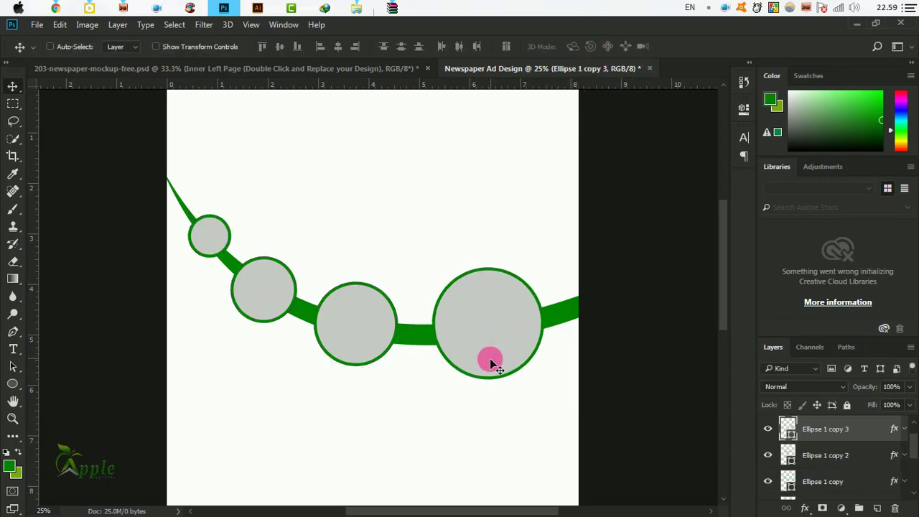
key("shift+Up")
right_click(362, 333)
left_click(395, 343)
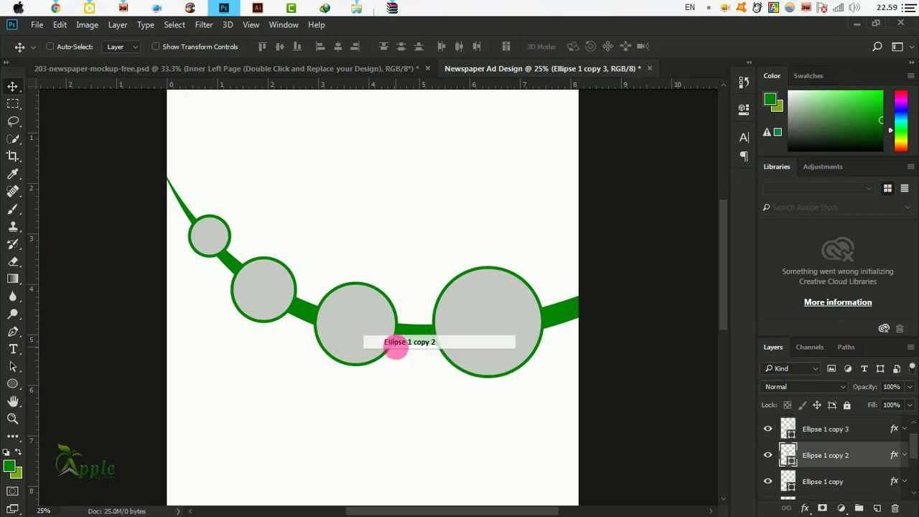
key("Up")
key("Up")
key("Up")
key("shift+Right")
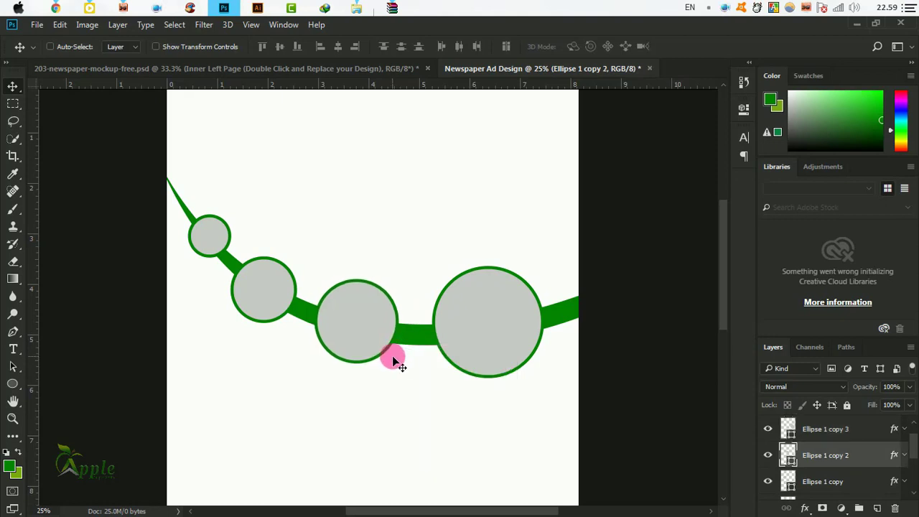
key("shift+Right")
key("shift+Right")
key("shift+Right")
key("shift+Right")
key("shift+Right")
key("shift+Down")
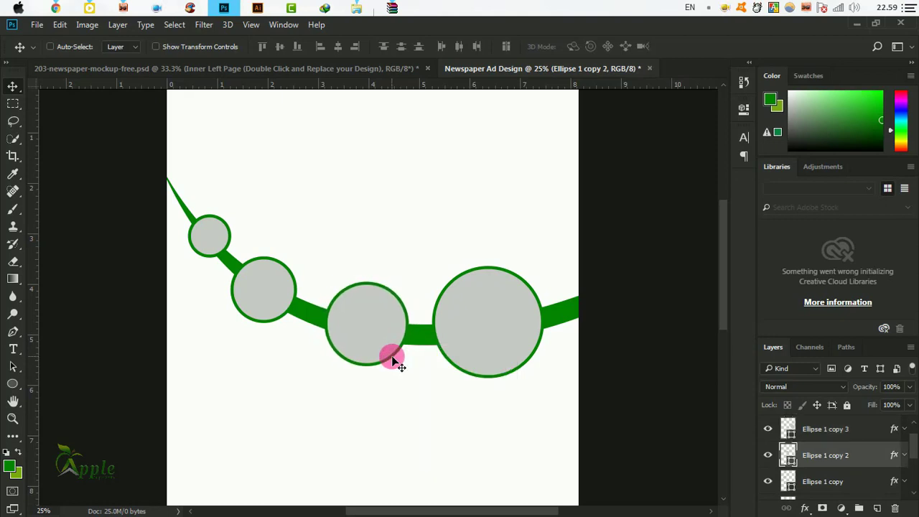
Shrink the largest circle slightly, to about 93%.
right_click(479, 327)
left_click(503, 336)
key("ctrl+t")
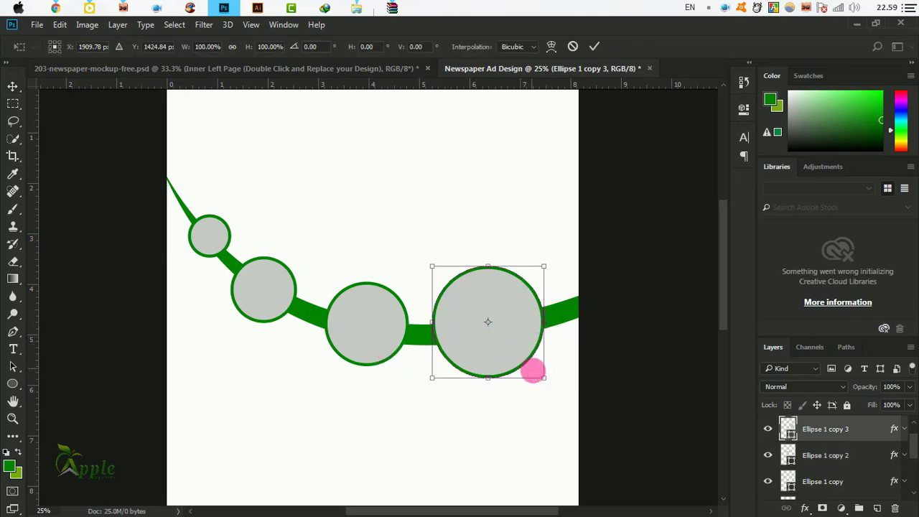
left_click_drag(542, 378, 537, 373)
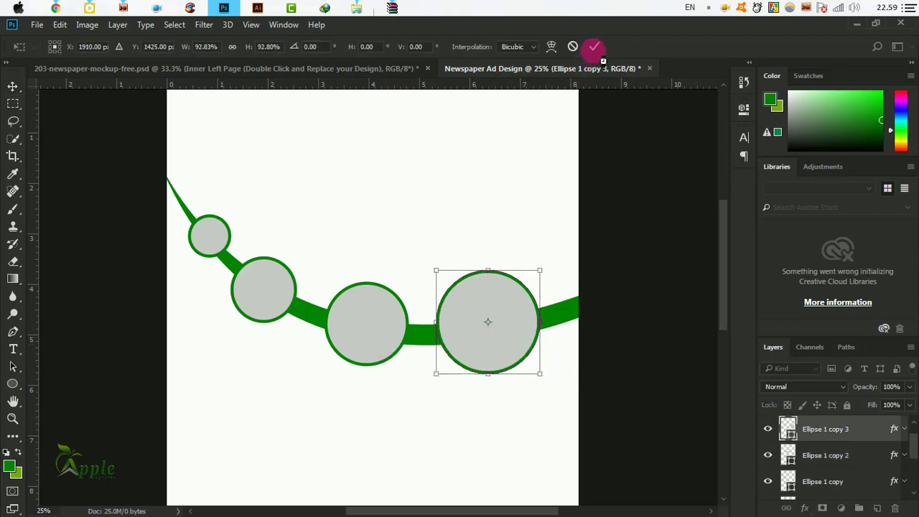
left_click(595, 46)
Move the second circle (Ellipse 1 copy) slightly right along the wave.
right_click(267, 291)
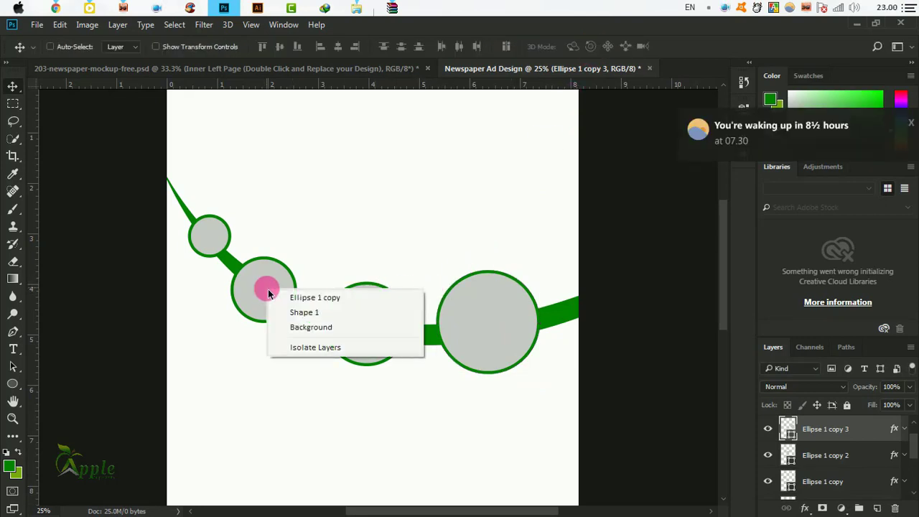
left_click(260, 287)
left_click_drag(297, 295, 351, 325)
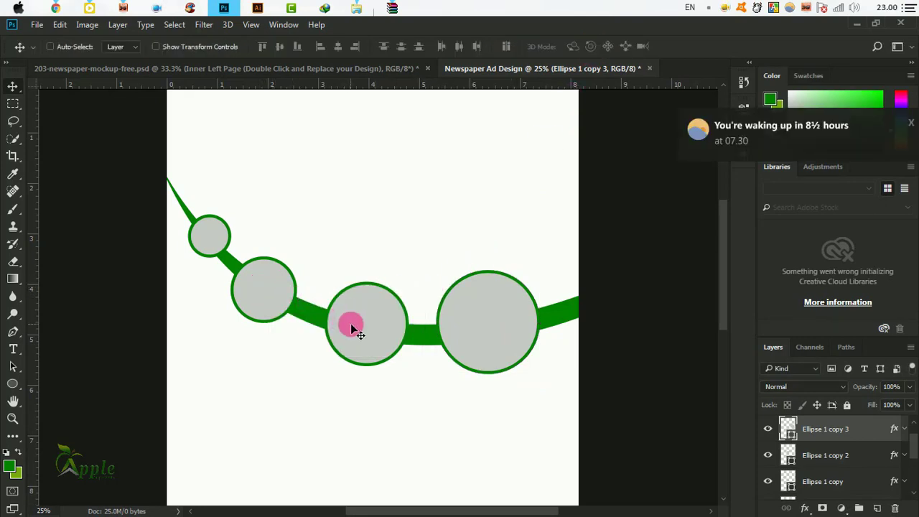
right_click(372, 332)
right_click(267, 302)
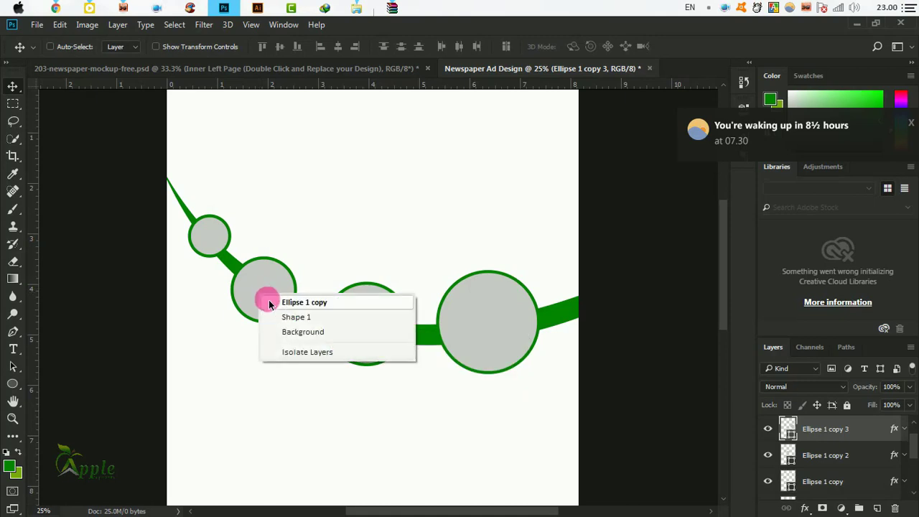
left_click(302, 302)
left_click_drag(277, 300, 285, 305)
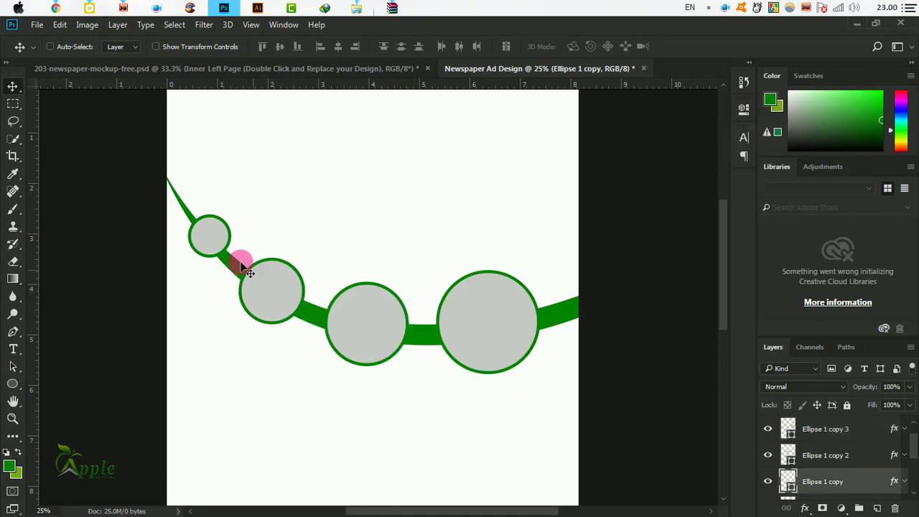
Enlarge the smallest circle, Ellipse 1, to about 115%.
right_click(228, 248)
left_click(228, 248)
key("ctrl+t")
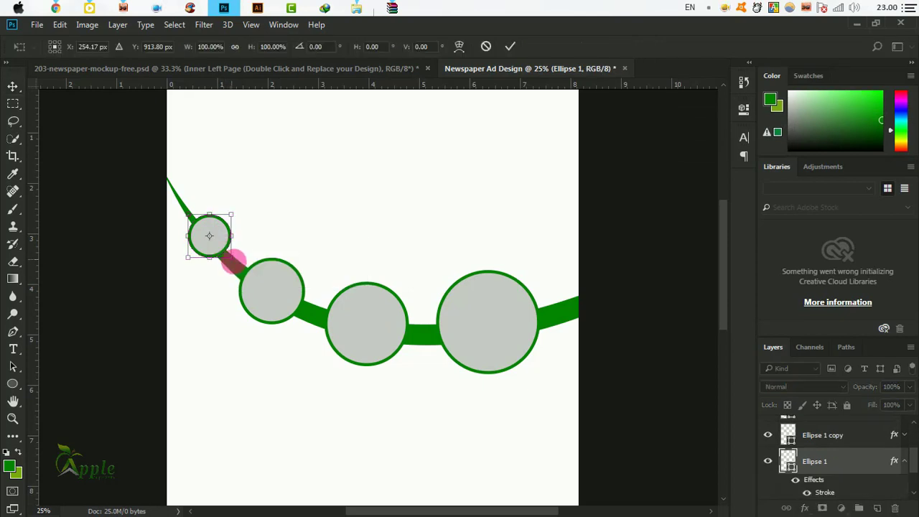
left_click_drag(242, 266, 246, 270)
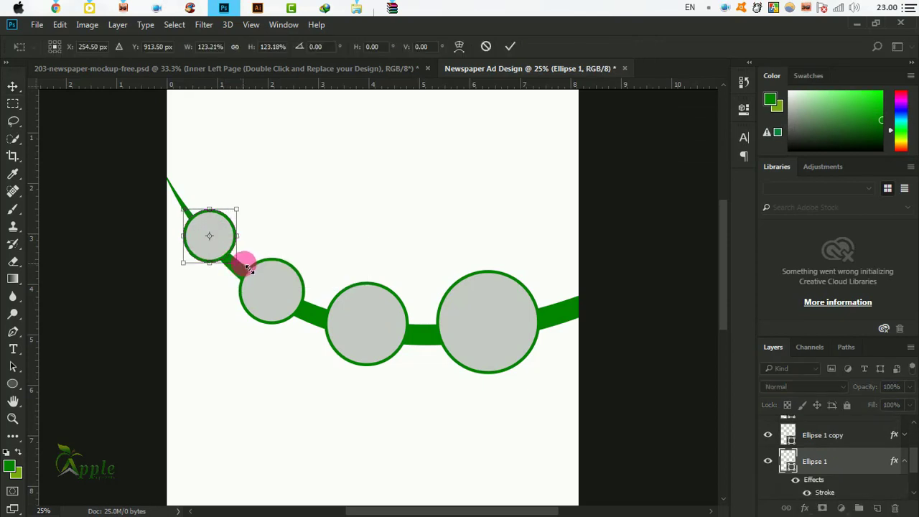
left_click_drag(243, 265, 232, 261)
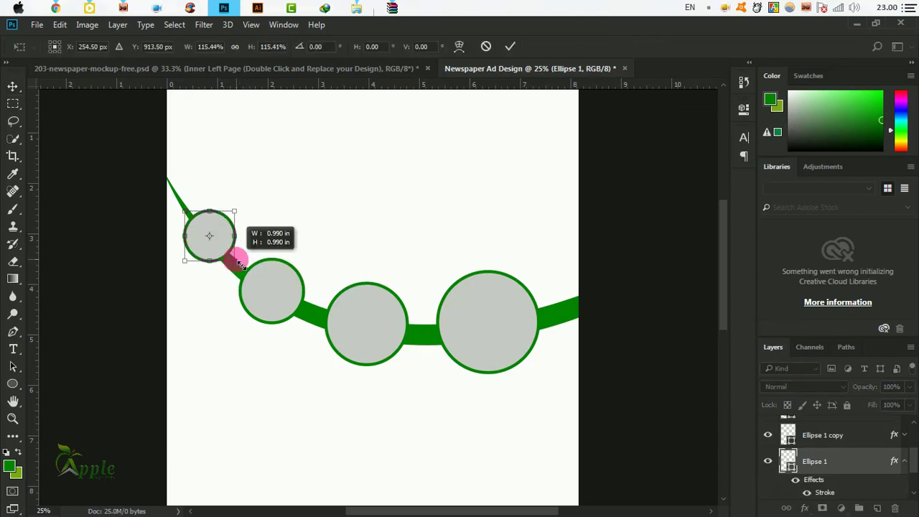
left_click(509, 46)
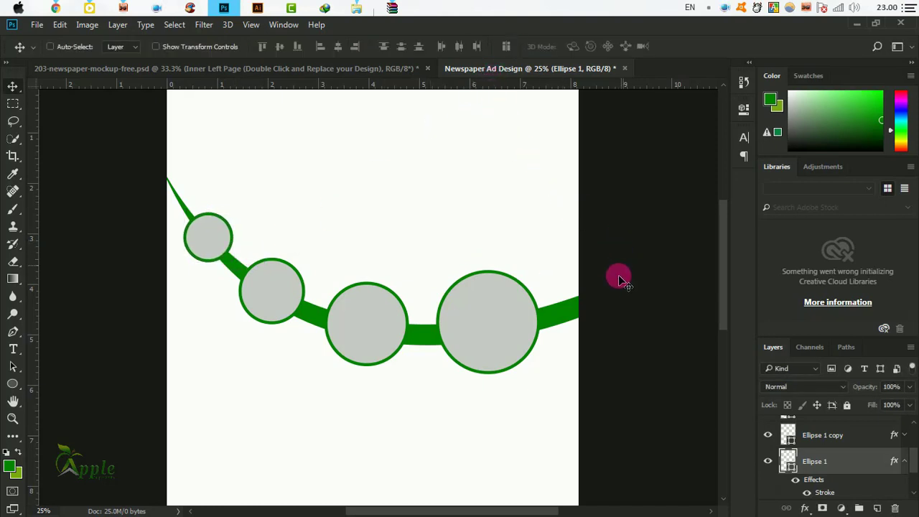
left_click(410, 309, "alt")
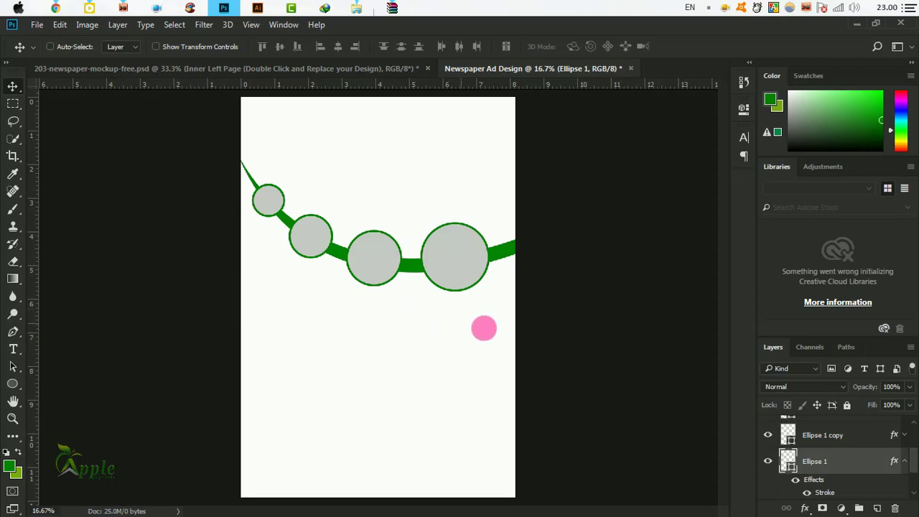
Group Ellipse 1 through Ellipse 1 copy 3 into Group 1, then make Layer 1 active.
scroll(887, 451, "up", 3)
scroll(887, 451, "down", 5)
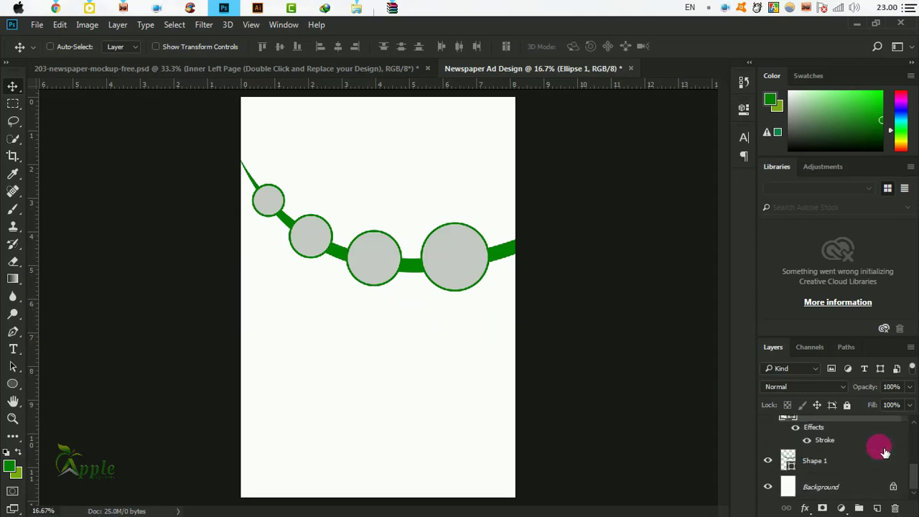
scroll(885, 452, "up", 1)
left_click(904, 435)
scroll(865, 466, "up", 1)
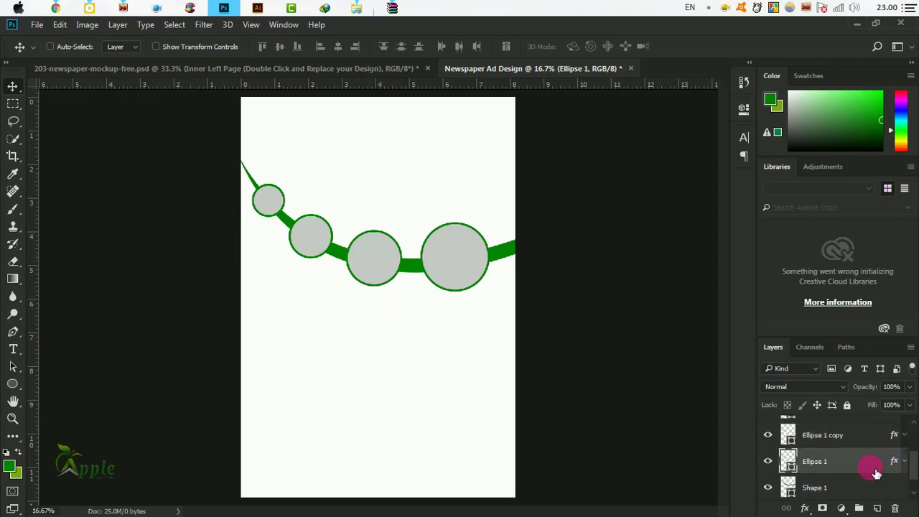
left_click(837, 436, "shift")
scroll(857, 461, "up", 2)
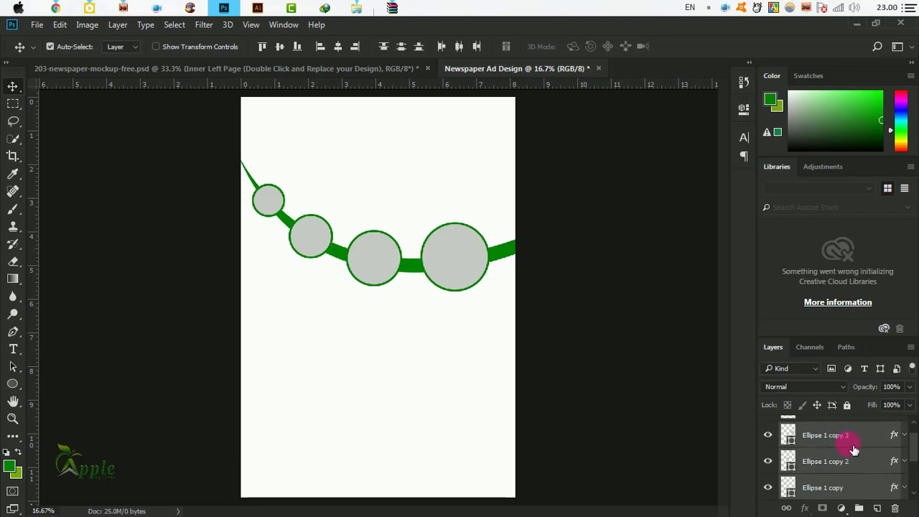
scroll(858, 459, "up", 1)
left_click(858, 508)
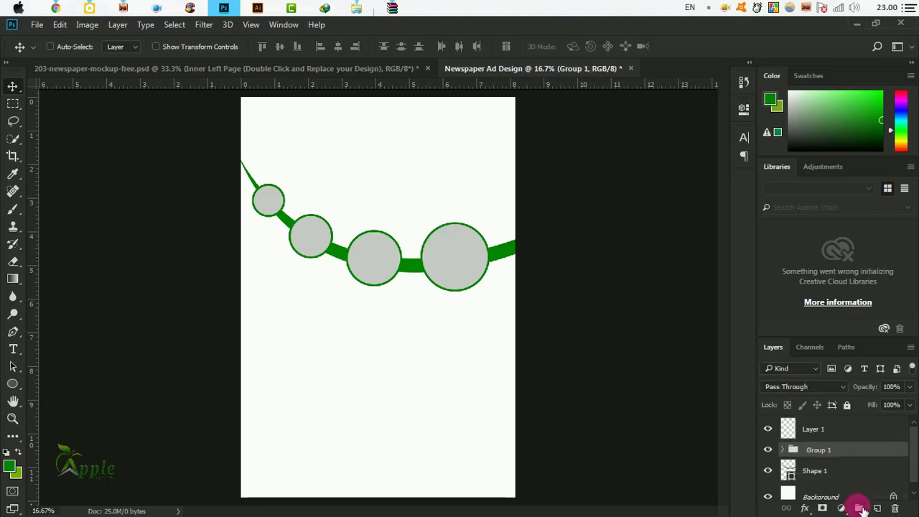
left_click(785, 435)
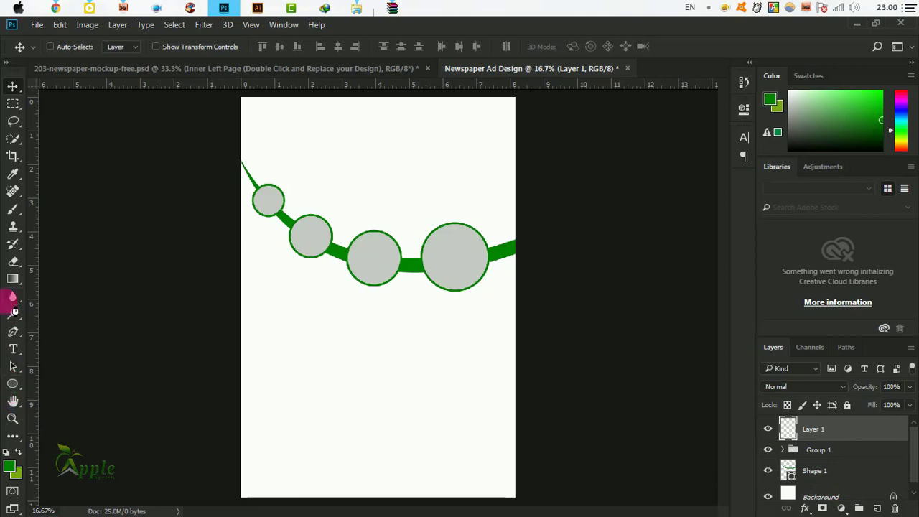
Start the top shape with points at the page's right edge, top corners and left side.
left_click(13, 332)
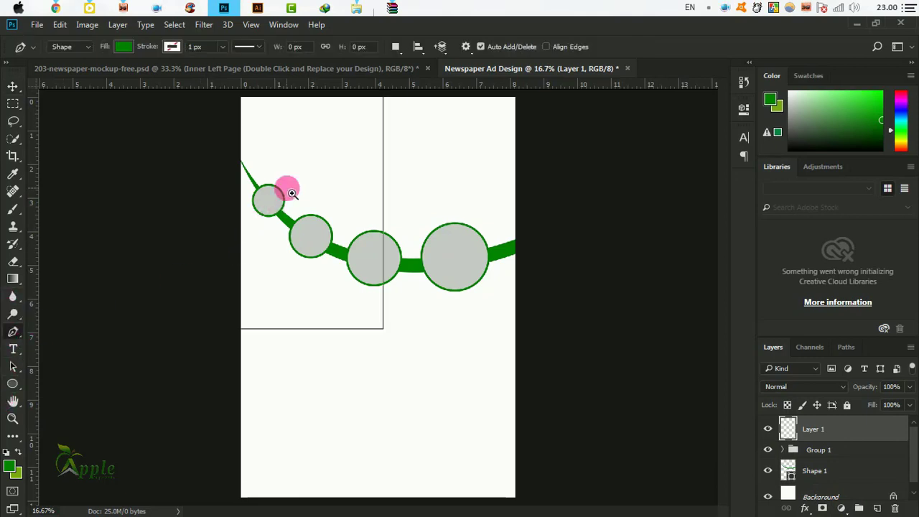
key("ctrl+plus")
key("ctrl+plus")
left_click_drag(382, 255, 298, 367)
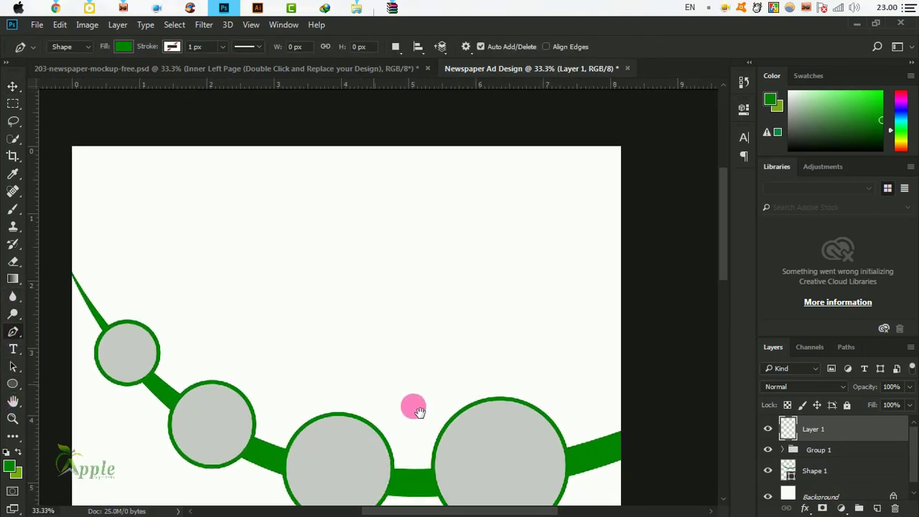
left_click(627, 434)
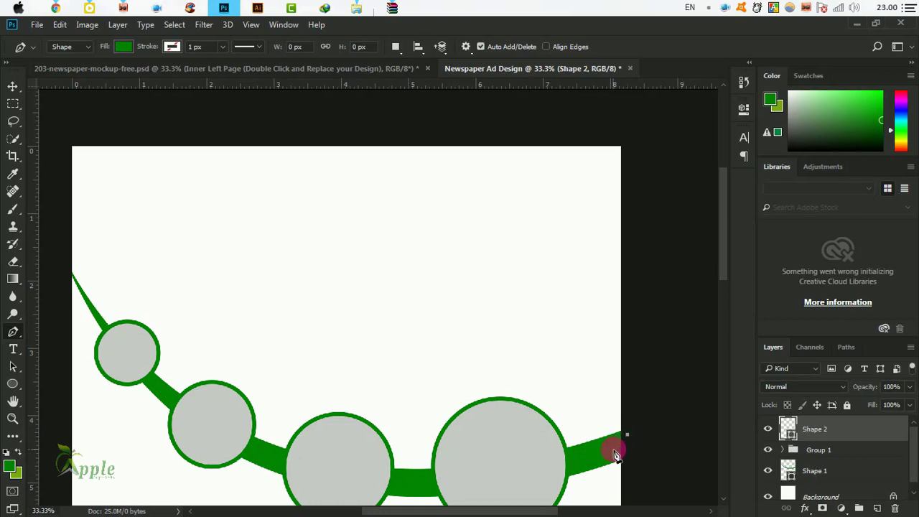
left_click(637, 132)
left_click(56, 126)
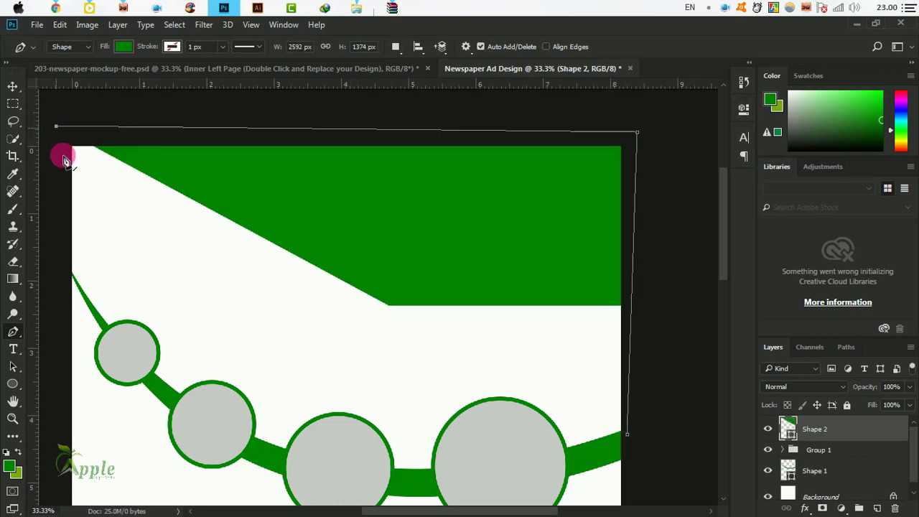
left_click(67, 267)
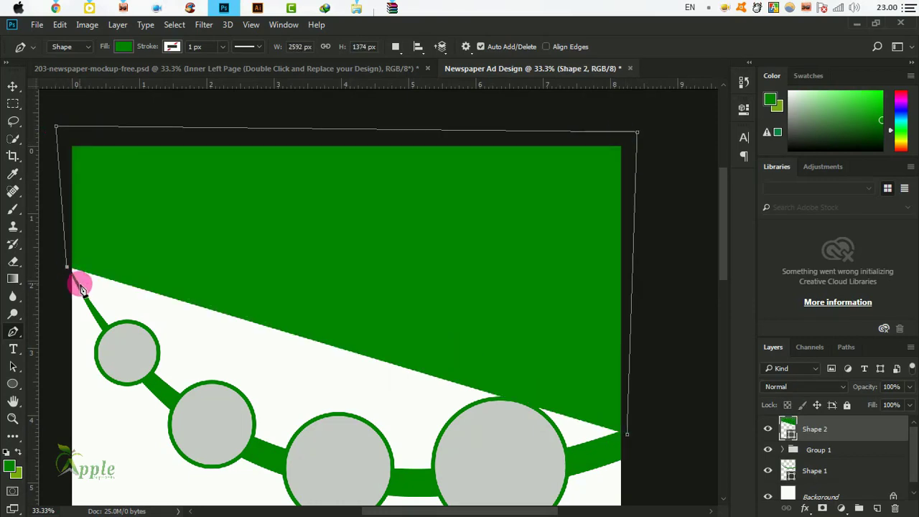
Trace the shape's lower edge down along the wave from the left side toward the circles.
scroll(79, 277, "up", 2)
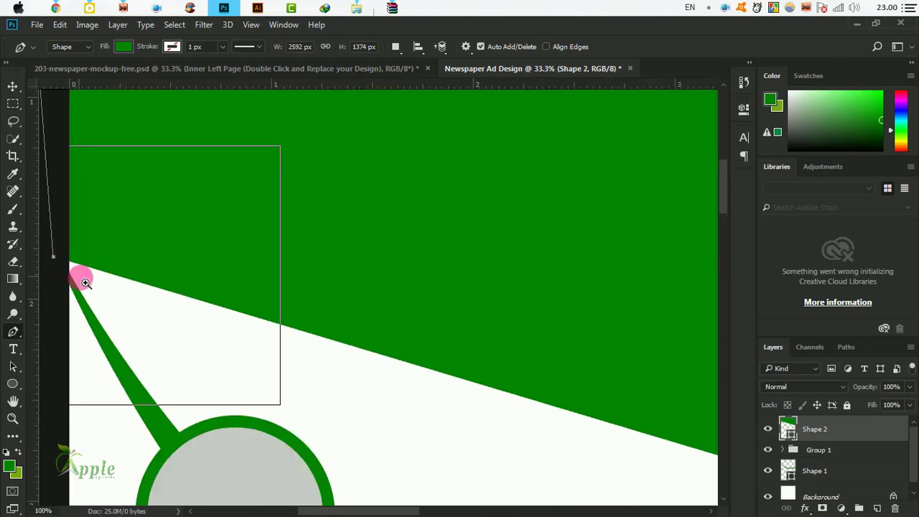
scroll(78, 273, "up", 2)
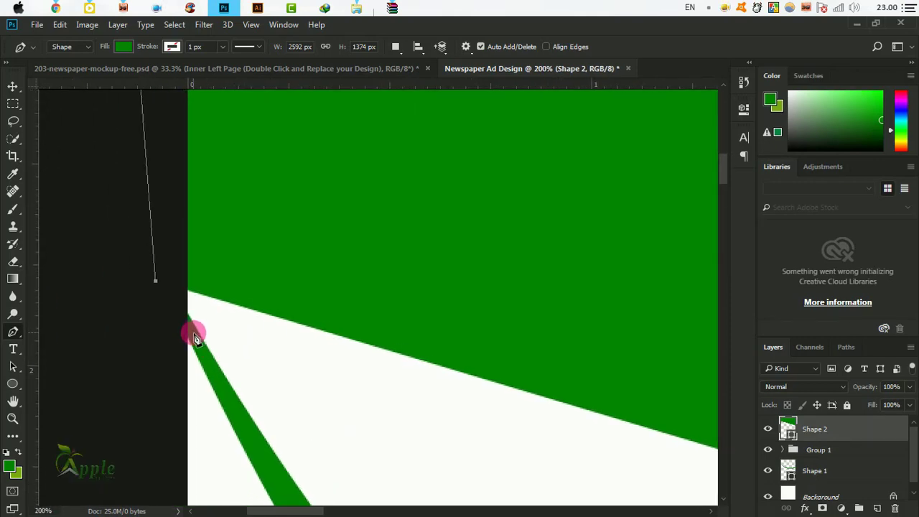
left_click(196, 344)
left_click(222, 392)
left_click(255, 450)
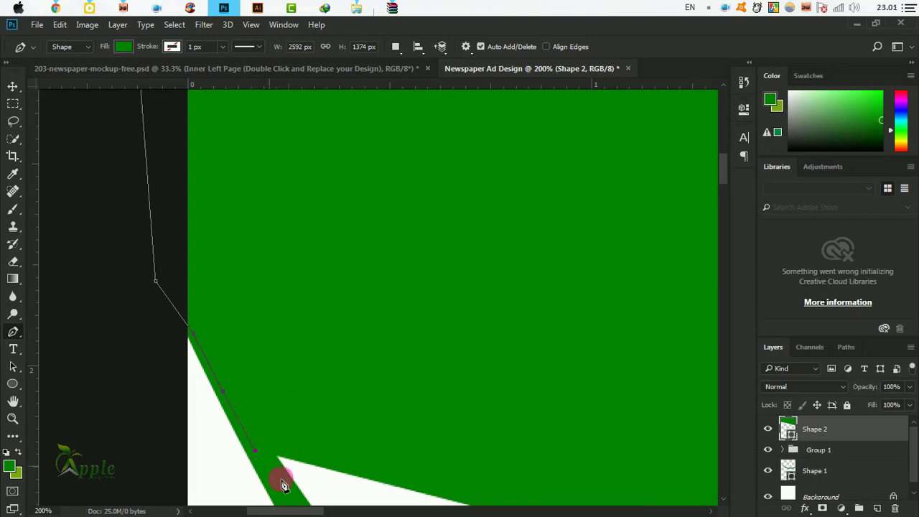
left_click_drag(310, 463, 245, 288)
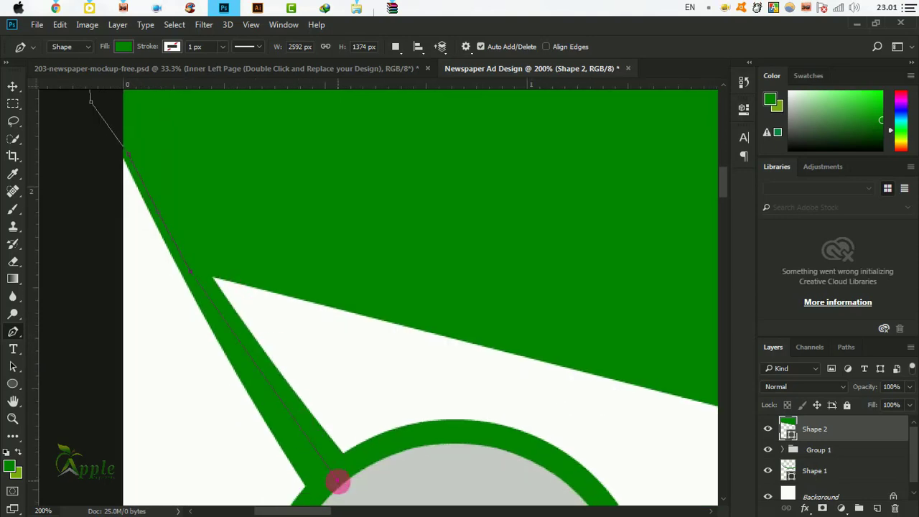
mouse_move(337, 482)
left_mouse_down()
mouse_move(421, 437)
mouse_move(362, 312)
mouse_move(351, 234)
mouse_move(500, 405)
left_mouse_up()
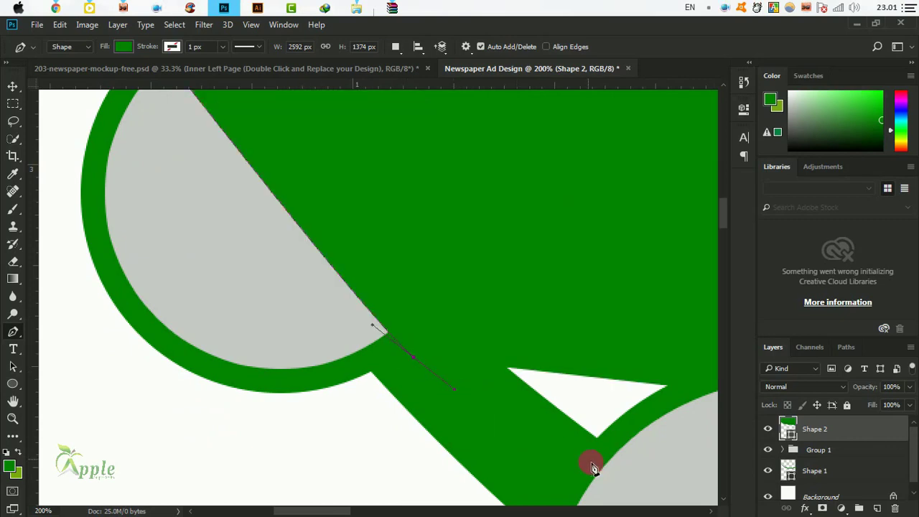
mouse_move(591, 461)
left_mouse_down()
mouse_move(520, 417)
mouse_move(345, 239)
left_mouse_up()
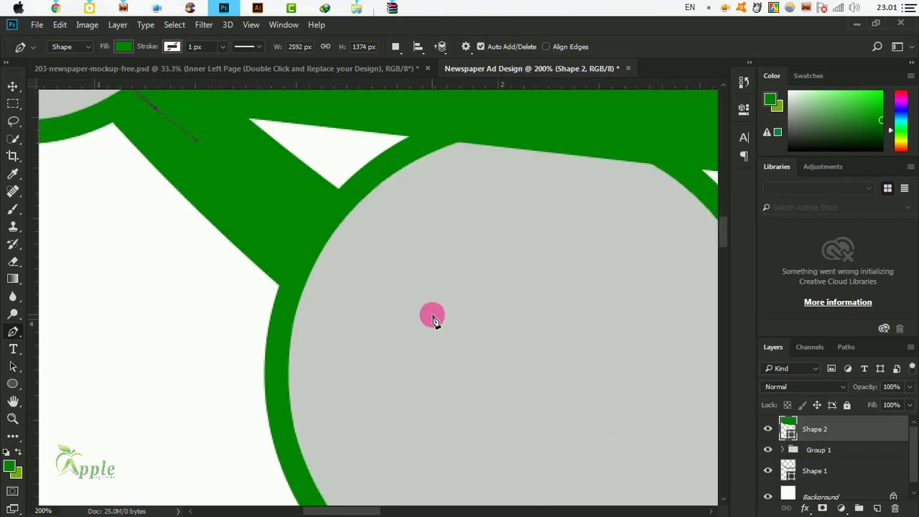
mouse_move(431, 316)
left_mouse_down()
mouse_move(566, 377)
mouse_move(392, 308)
left_mouse_up()
mouse_move(591, 412)
left_mouse_down()
mouse_move(659, 433)
mouse_move(383, 283)
left_mouse_up()
scroll(455, 338, "down", 2)
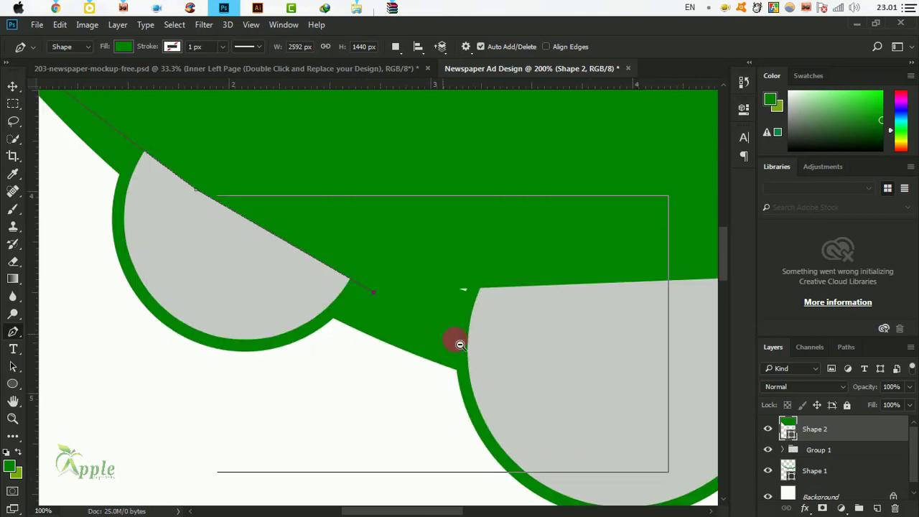
Curve the edge past the third circle to the page's right side and close Shape 2.
left_click_drag(572, 357, 665, 348)
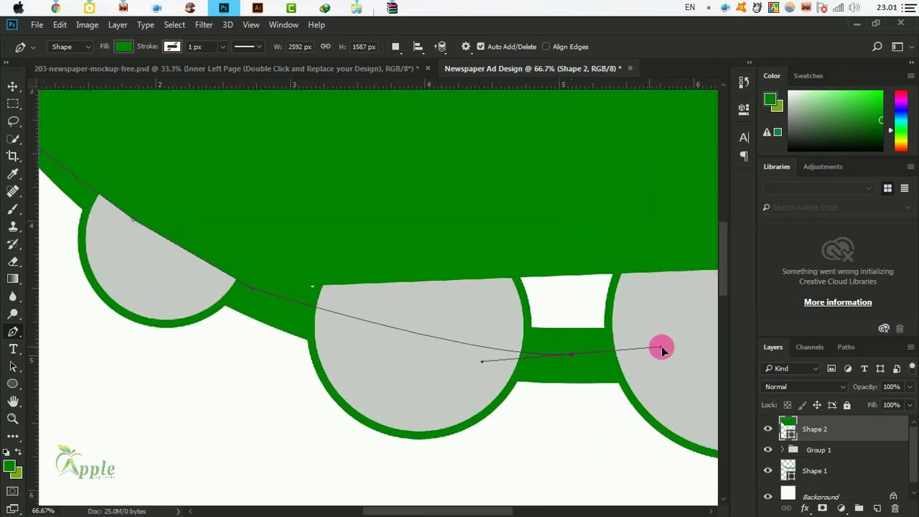
scroll(626, 369, "right", 8)
left_click_drag(618, 373, 374, 411)
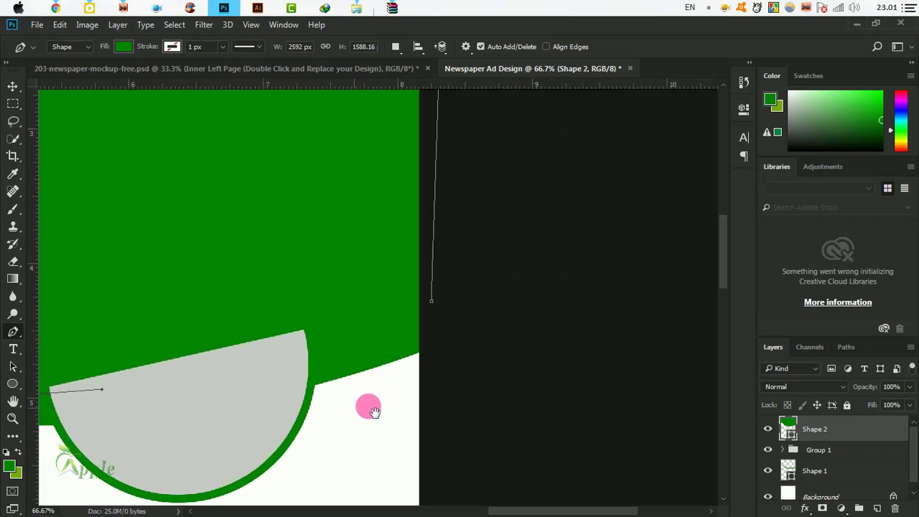
left_click_drag(424, 321, 451, 304)
left_click(290, 246, "alt")
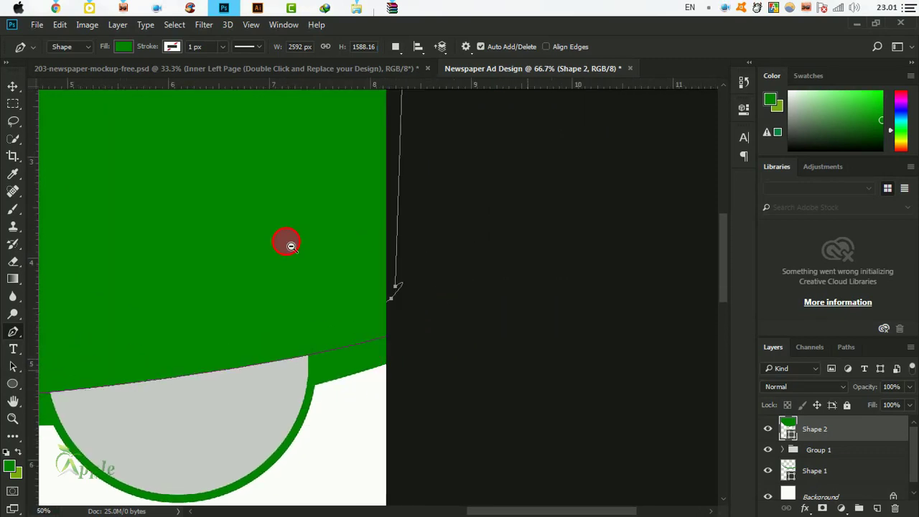
left_click(290, 244, "alt")
left_click(295, 251, "alt")
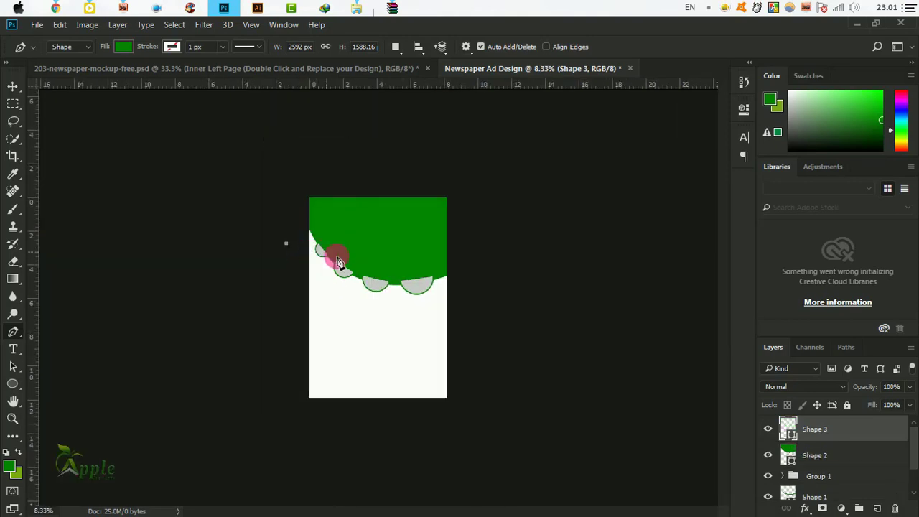
left_click(369, 262, "ctrl")
left_click(394, 277, "ctrl")
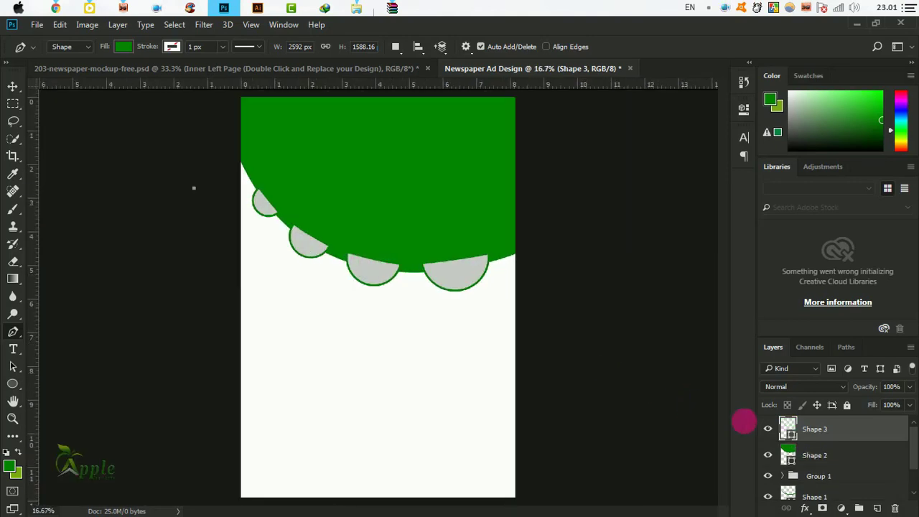
double_click(788, 429)
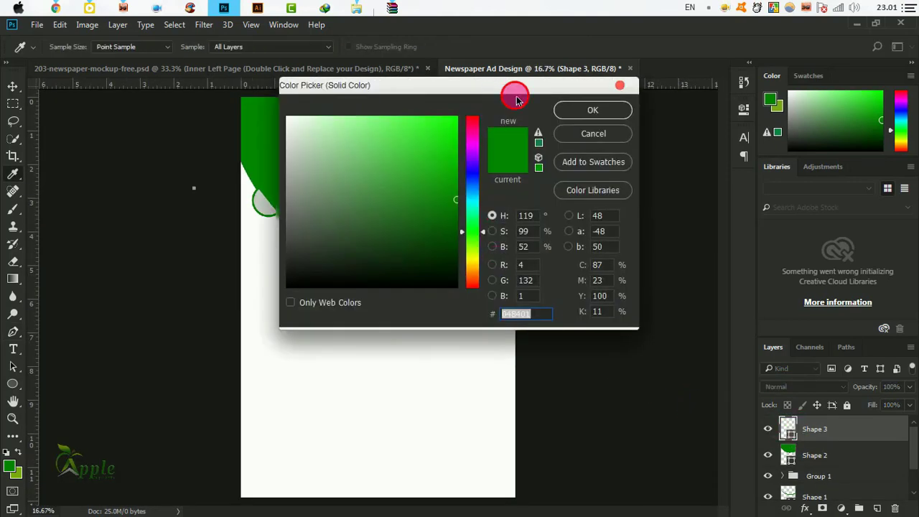
Fill the shape with a very dark green and delete the stray Shape 3 layer.
left_click_drag(513, 86, 780, 135)
left_click(613, 318)
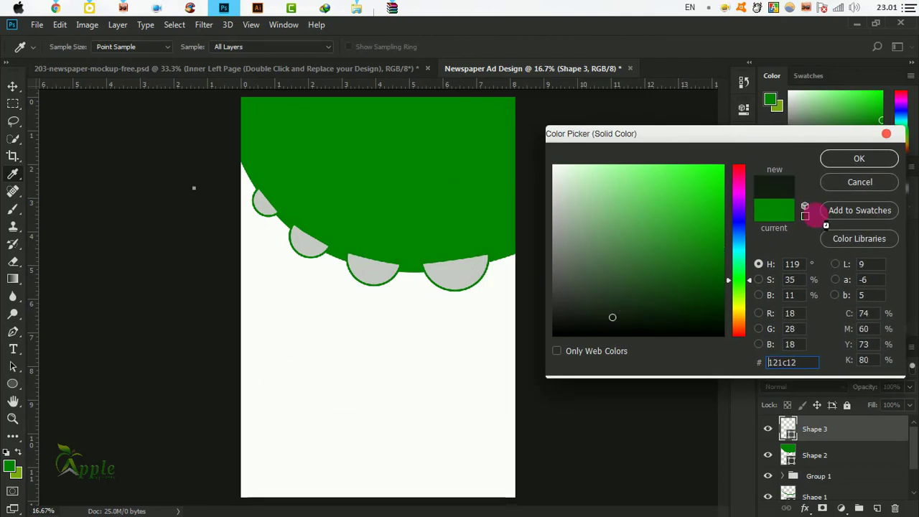
left_click(859, 161)
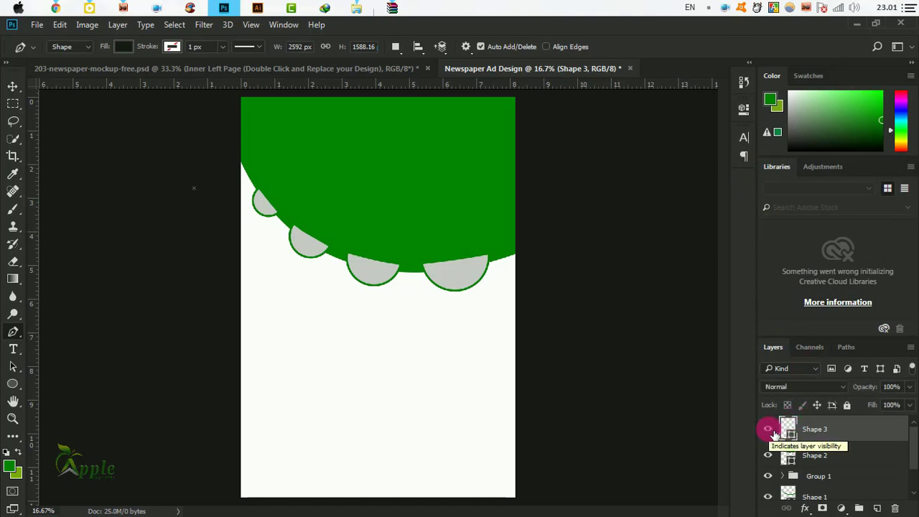
left_click_drag(790, 430, 897, 509)
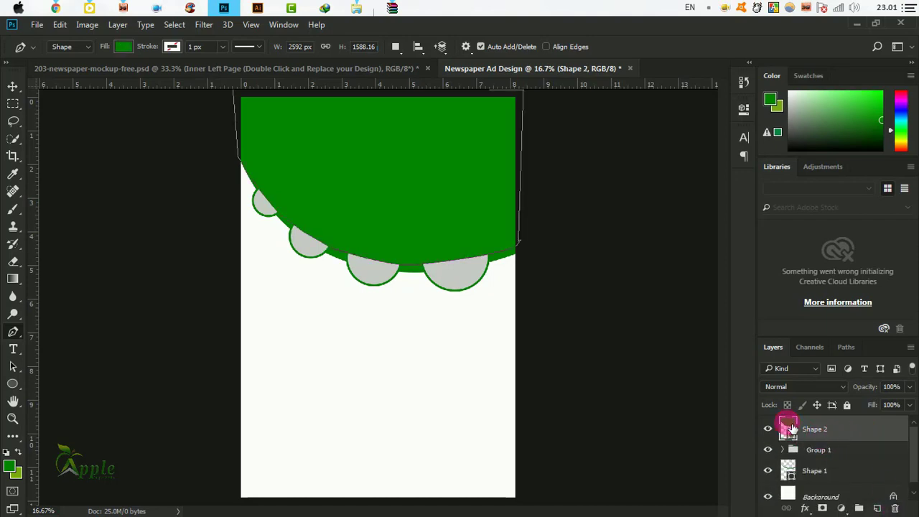
Set Shape 2's fill to dark green #142213 and move it below Group 1.
double_click(790, 429)
left_click(621, 315)
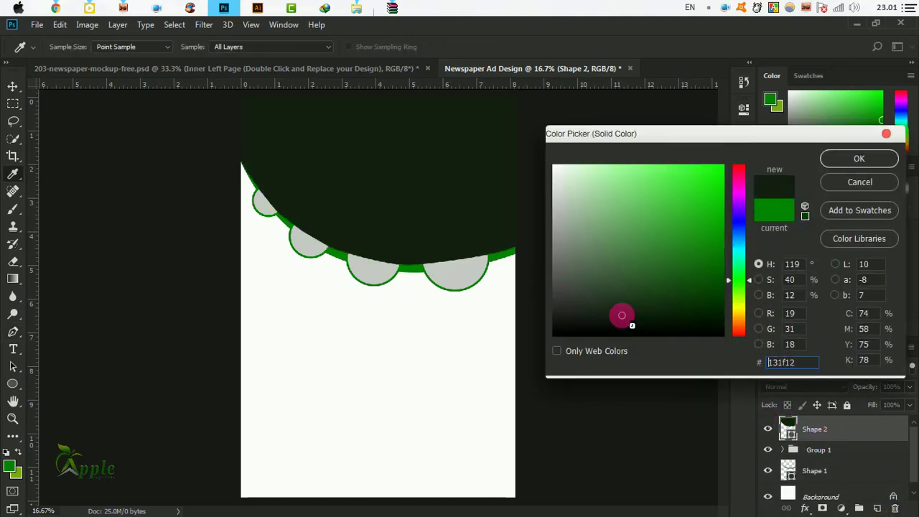
mouse_move(611, 316)
left_mouse_down()
mouse_move(581, 316)
mouse_move(626, 316)
left_mouse_up()
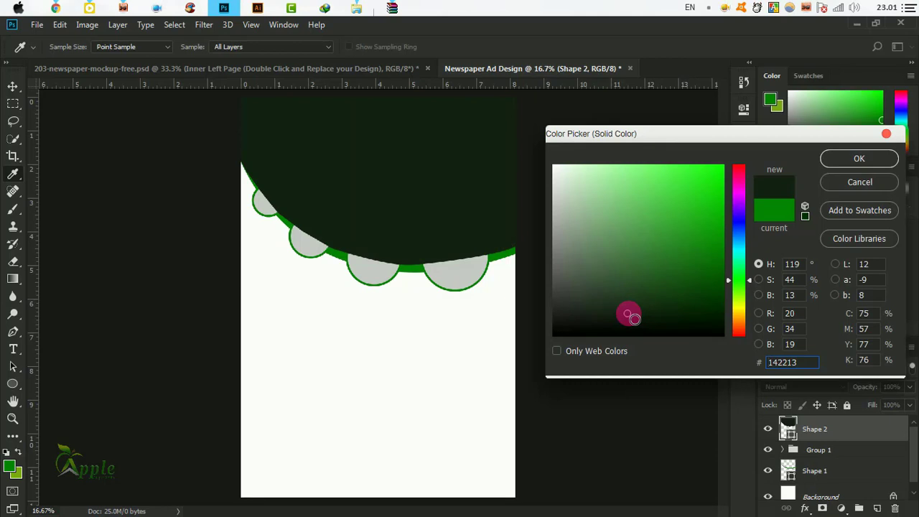
left_click(859, 156)
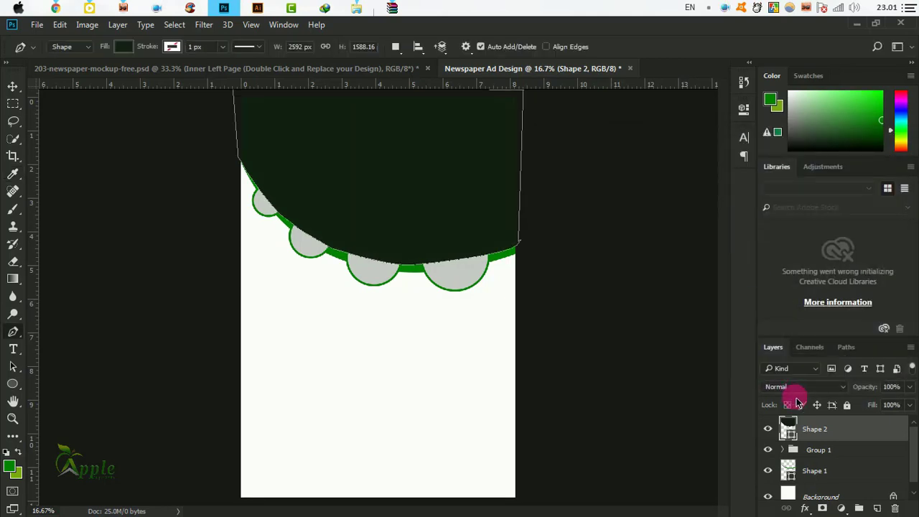
left_click_drag(856, 431, 838, 463)
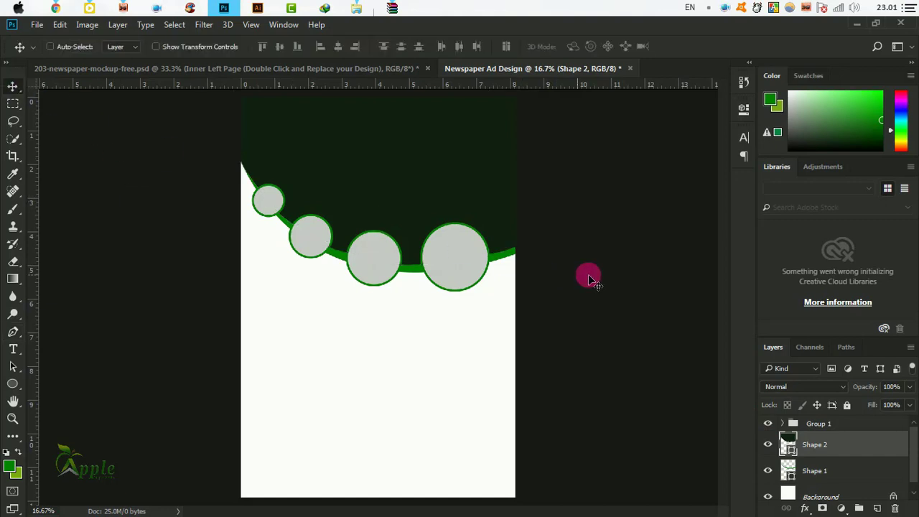
Rotate Group 1, Shape 2 and Shape 1 together to about -4 degrees.
left_click(13, 86)
left_click_drag(395, 193, 738, 461)
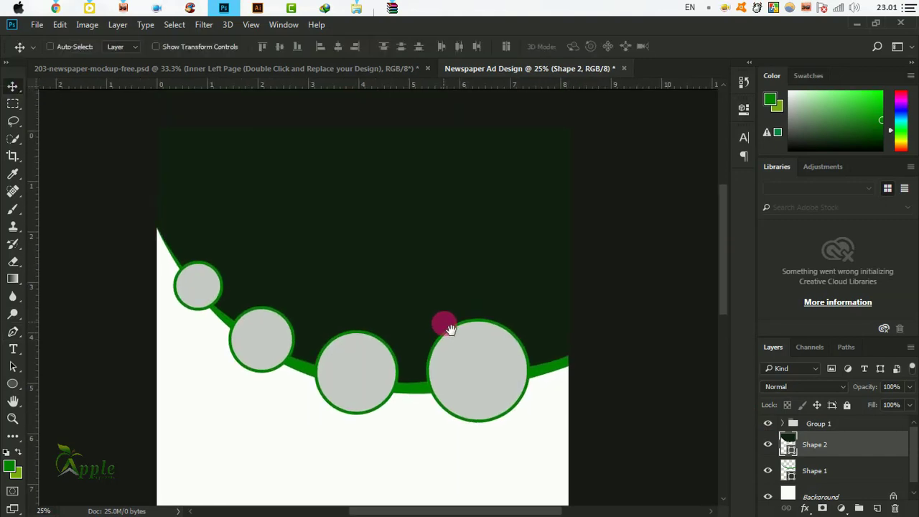
left_click(834, 473, "shift")
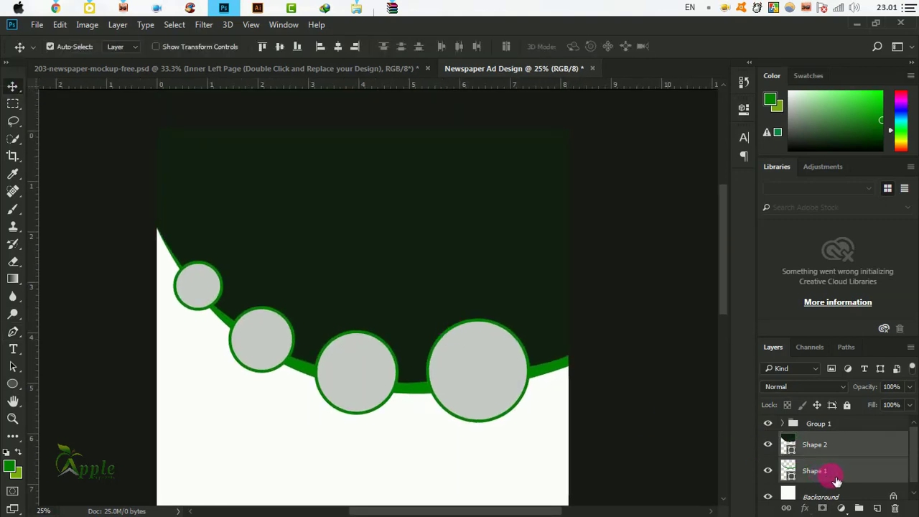
left_click(824, 426)
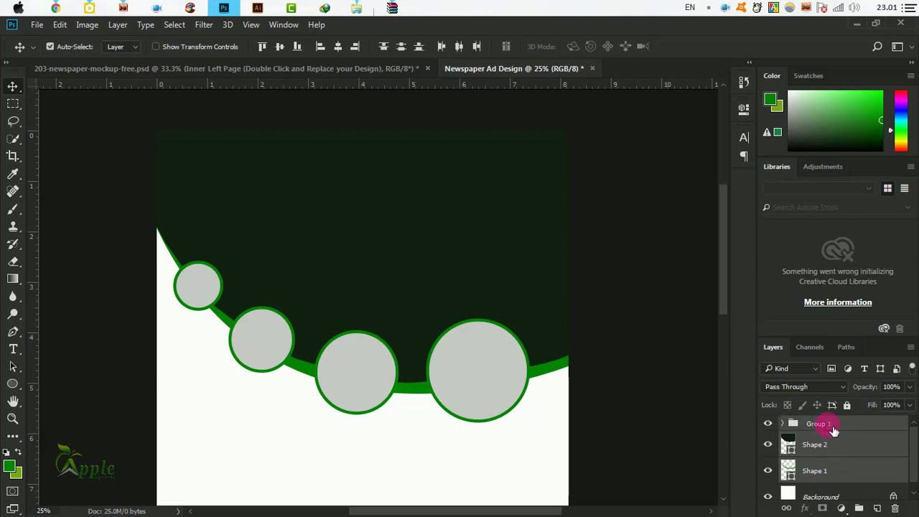
left_click(59, 25)
left_click(115, 272)
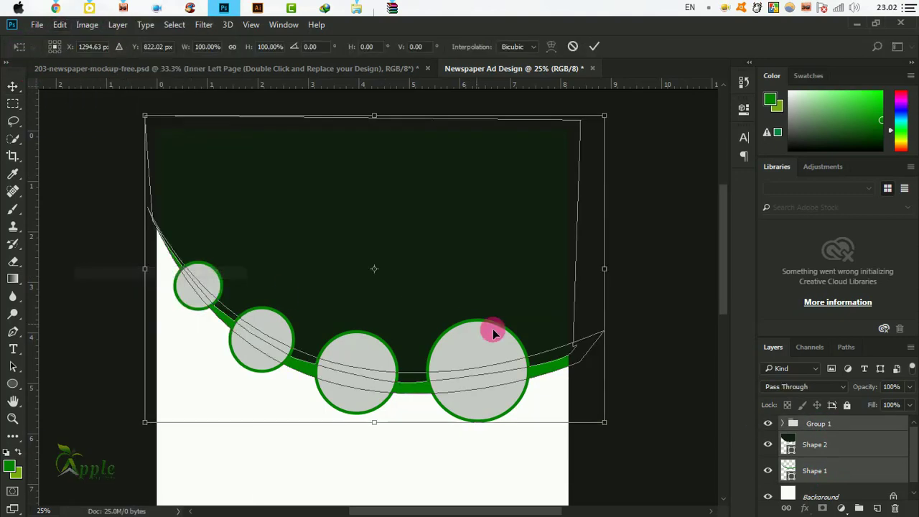
left_click_drag(635, 439, 645, 423)
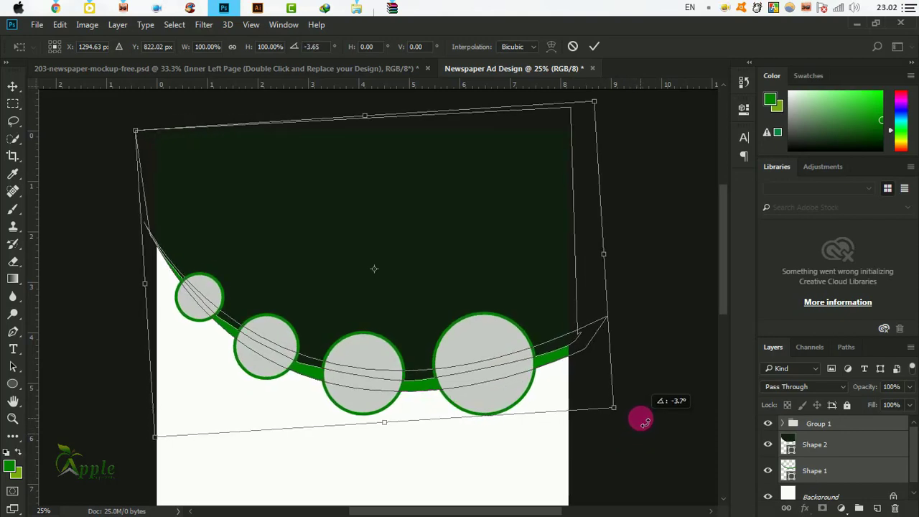
left_click_drag(645, 424, 640, 416)
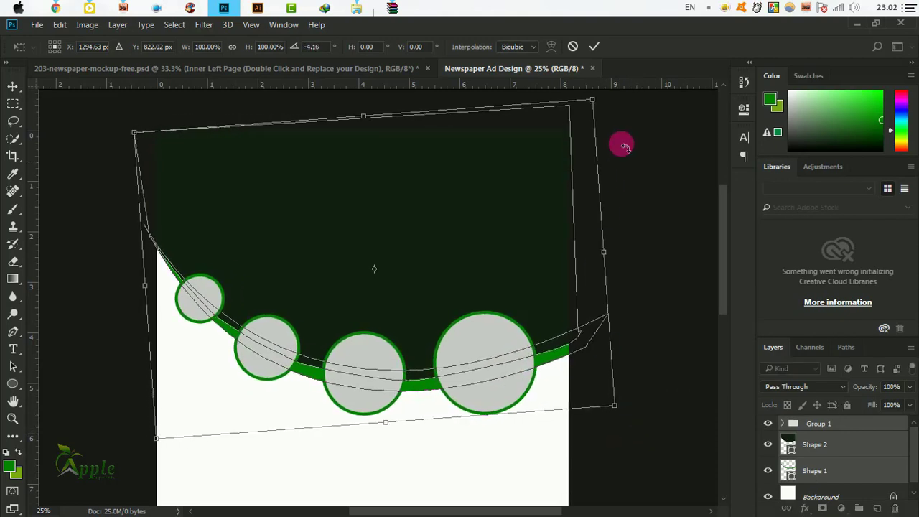
left_click(594, 46)
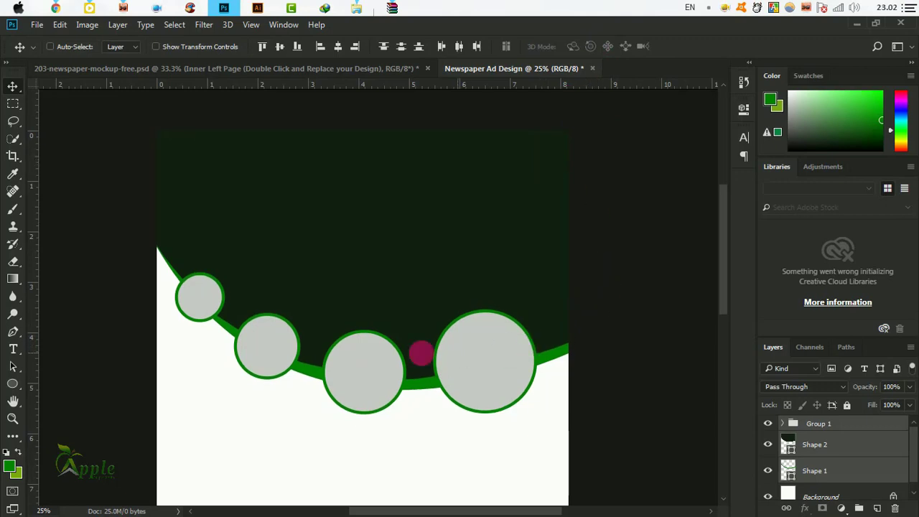
Scale the dark wave and circles up to about 107% so they reach the top edge.
key("ctrl+minus")
key("ctrl+minus")
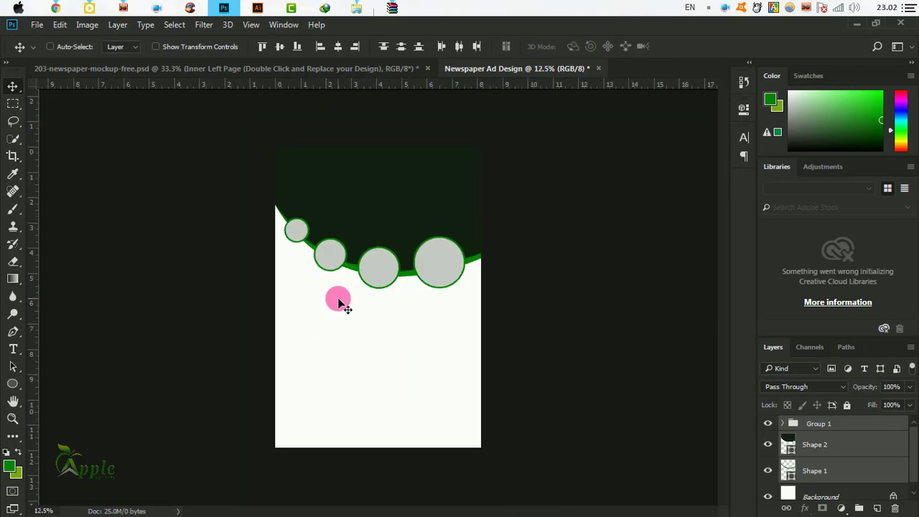
key("ctrl+t")
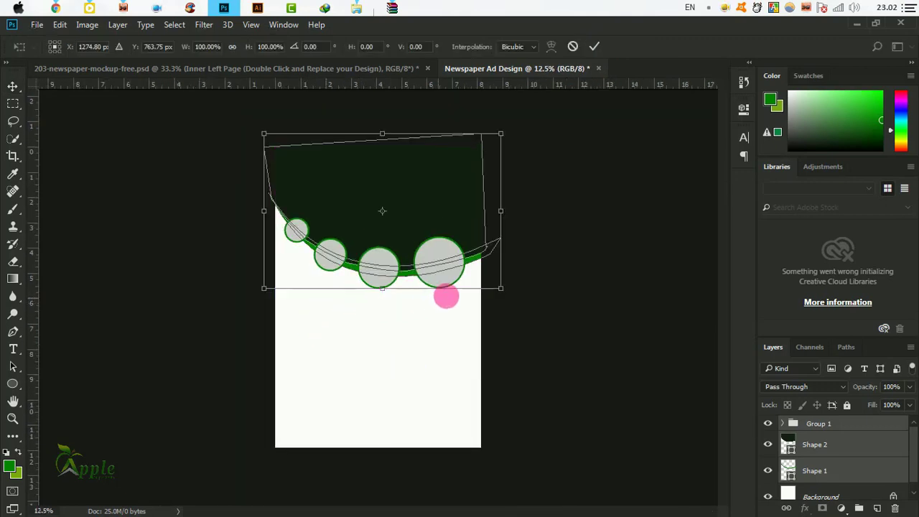
mouse_move(500, 288)
left_mouse_down()
mouse_move(509, 295)
mouse_move(482, 291)
mouse_move(464, 235)
left_mouse_up()
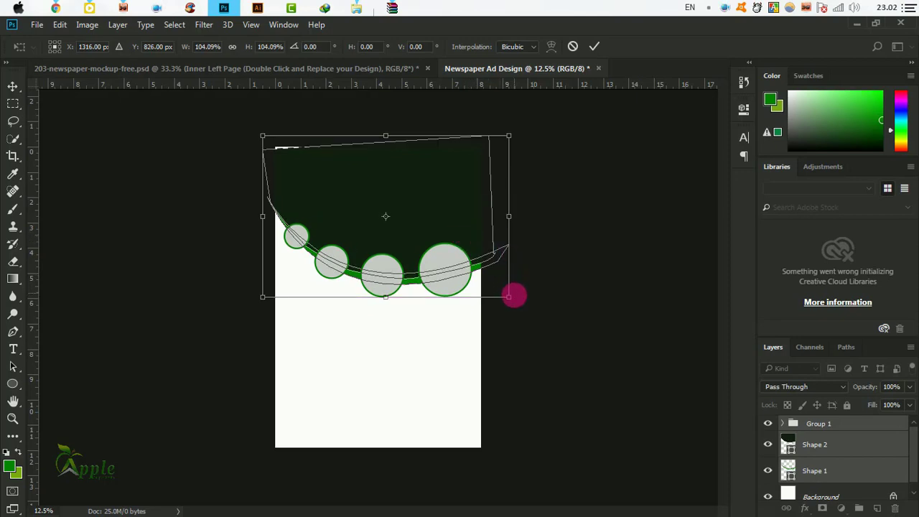
left_click_drag(514, 301, 512, 290)
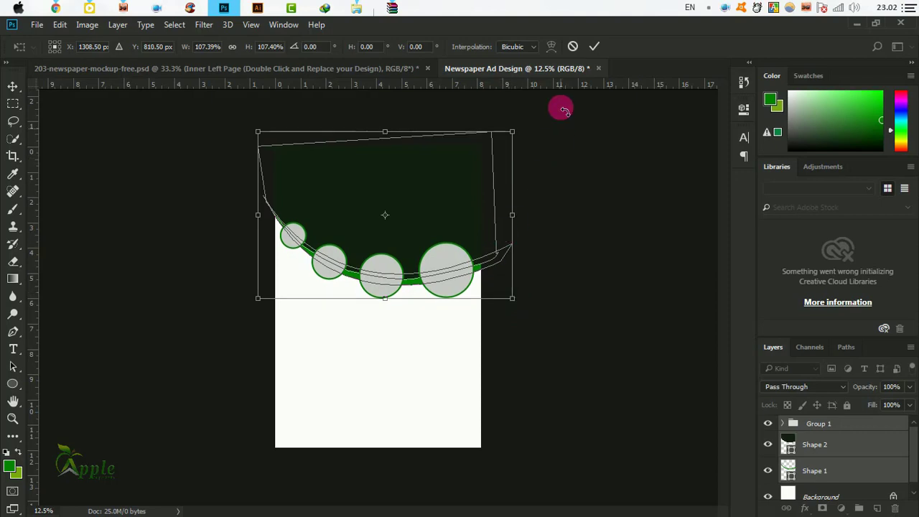
left_click(595, 46)
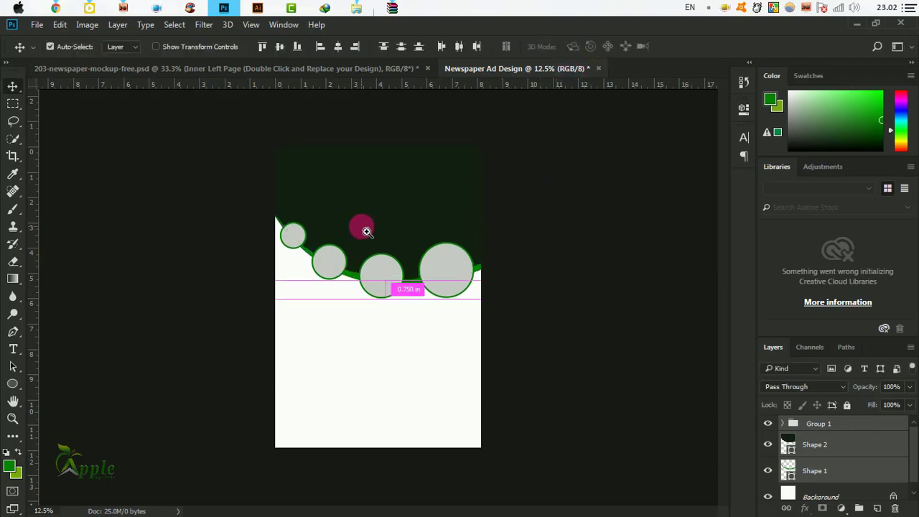
left_click(366, 231)
mouse_move(372, 227)
left_mouse_down()
mouse_move(453, 388)
mouse_move(440, 300)
left_mouse_up()
left_click_drag(439, 412, 453, 310)
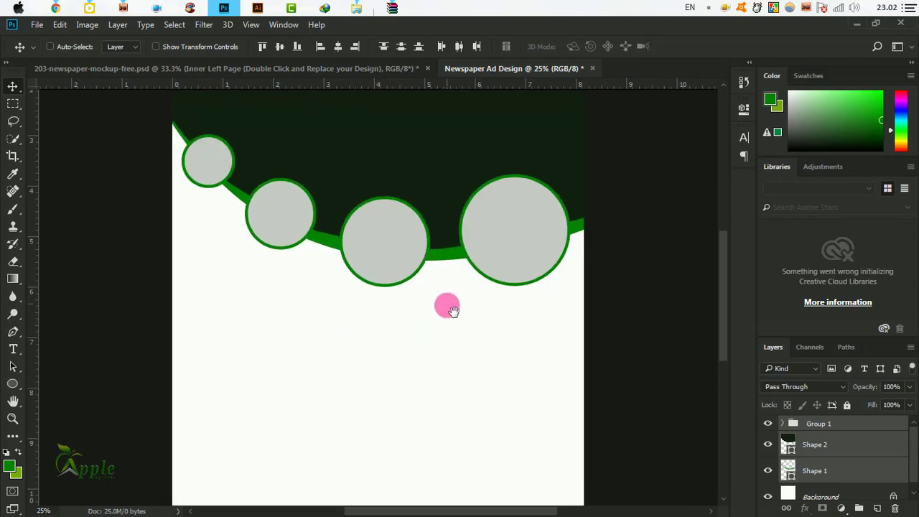
left_click_drag(426, 395, 416, 275)
left_click_drag(412, 318, 416, 338)
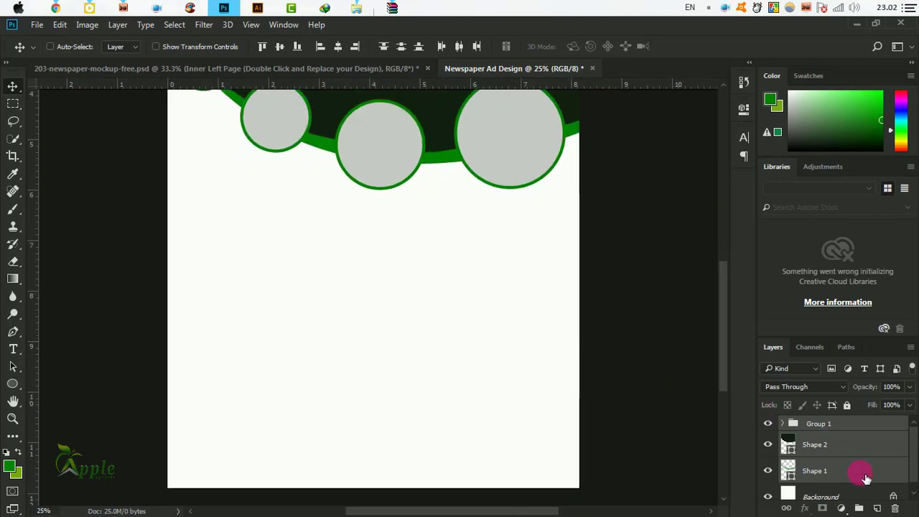
Group the circles group, dark wave and swoosh into one group named Stage 1.
left_click(860, 508)
type("Stage 1")
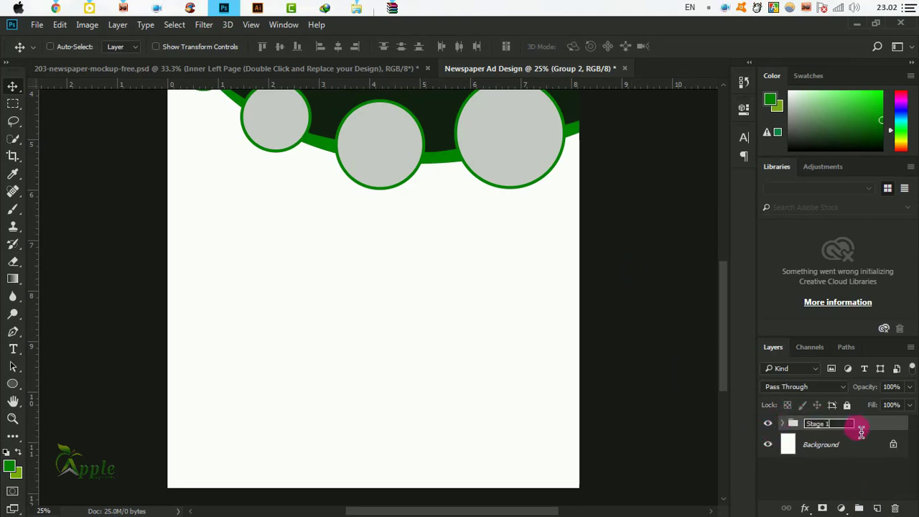
key("Return")
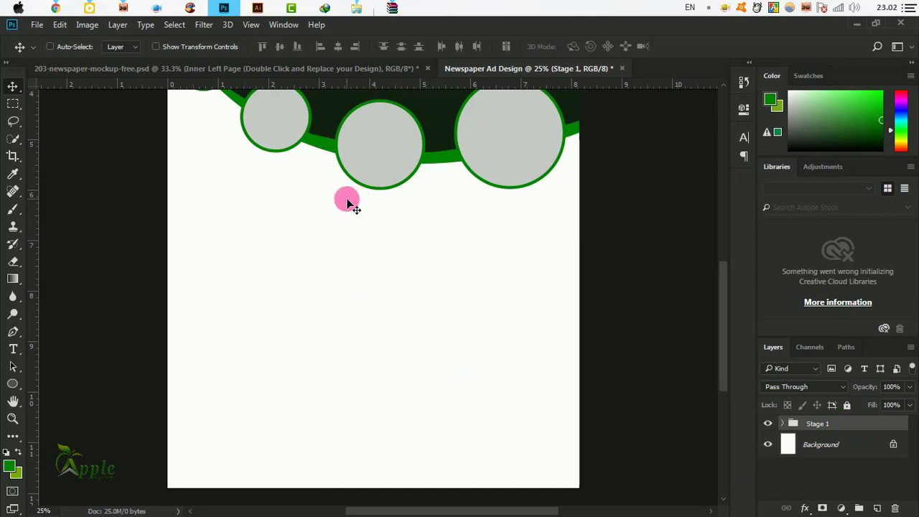
scroll(347, 203, "up", 5)
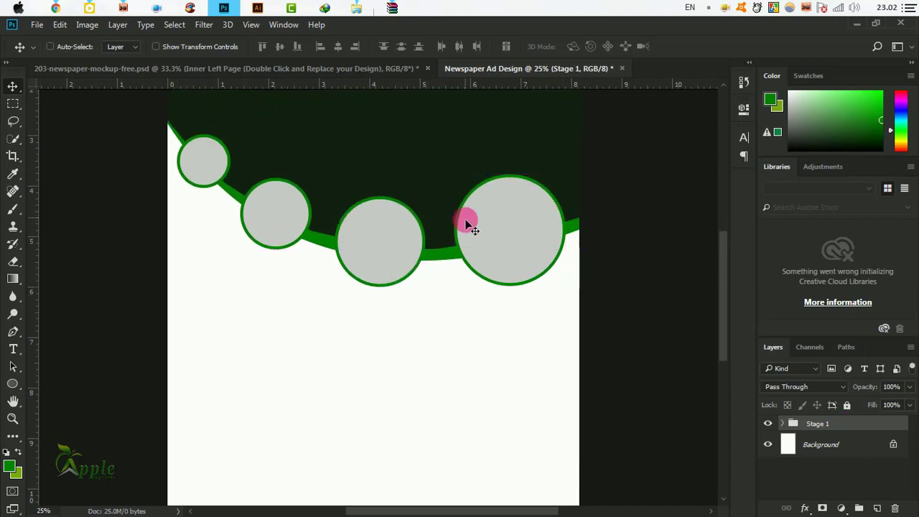
scroll(467, 224, "down", 1)
scroll(467, 224, "down", 1)
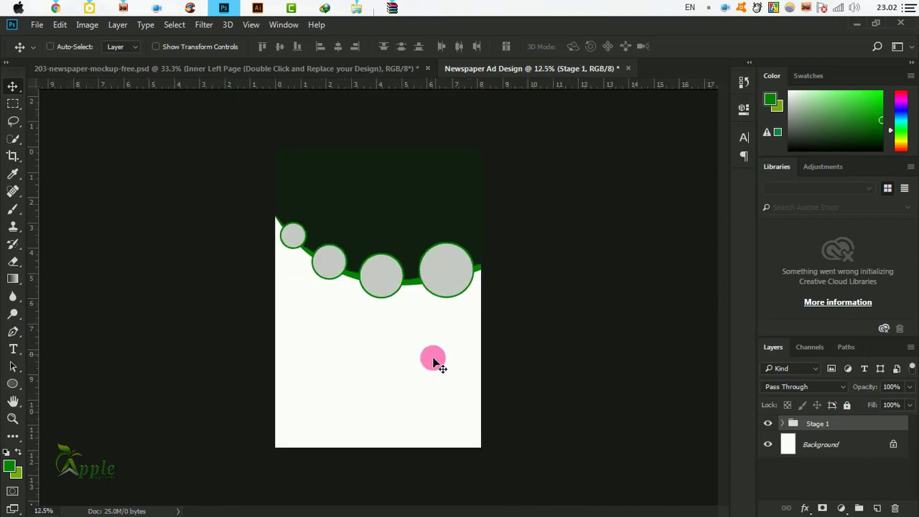
scroll(423, 431, "up", 1)
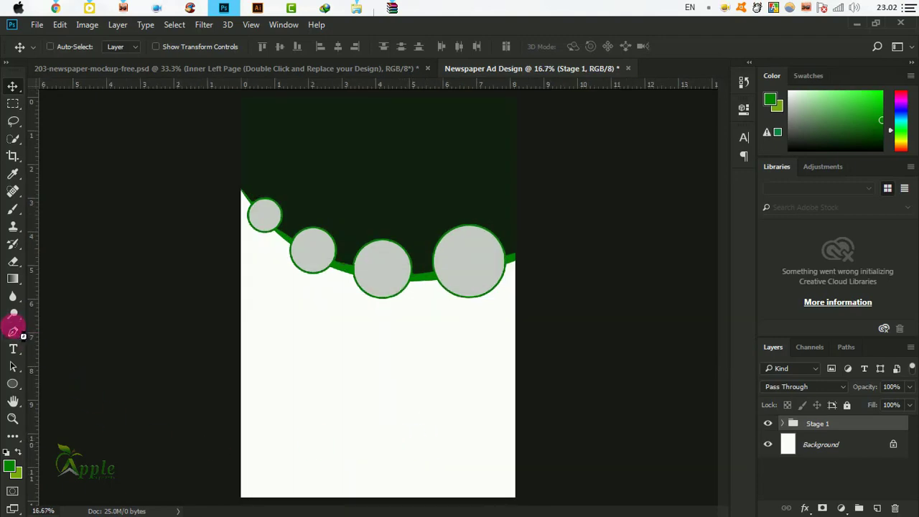
Draw a thin green curved band, Shape 3, sweeping across the lower page.
left_click(20, 336)
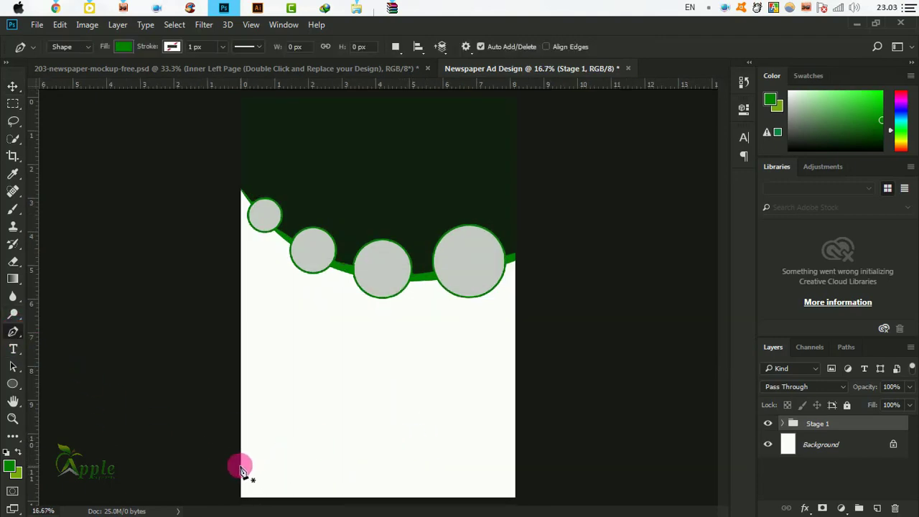
left_click(238, 461)
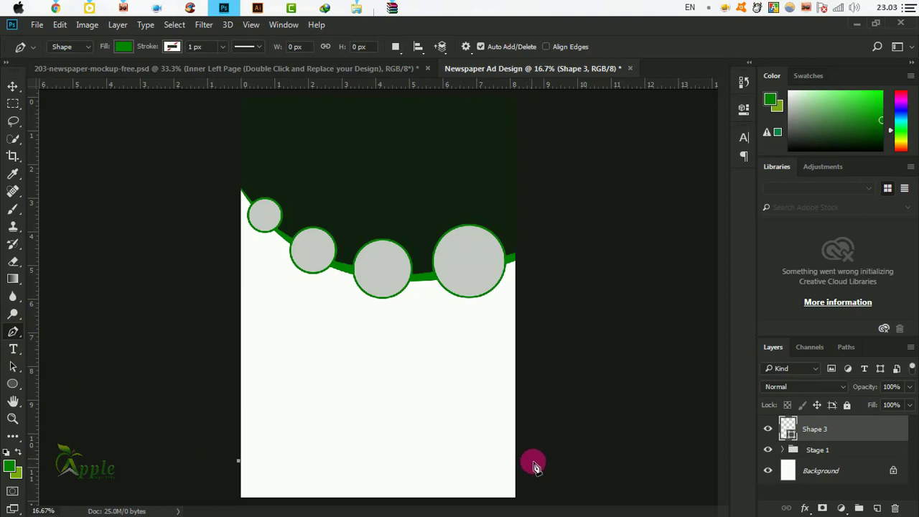
mouse_move(544, 483)
left_mouse_down()
mouse_move(805, 508)
mouse_move(790, 508)
left_mouse_up()
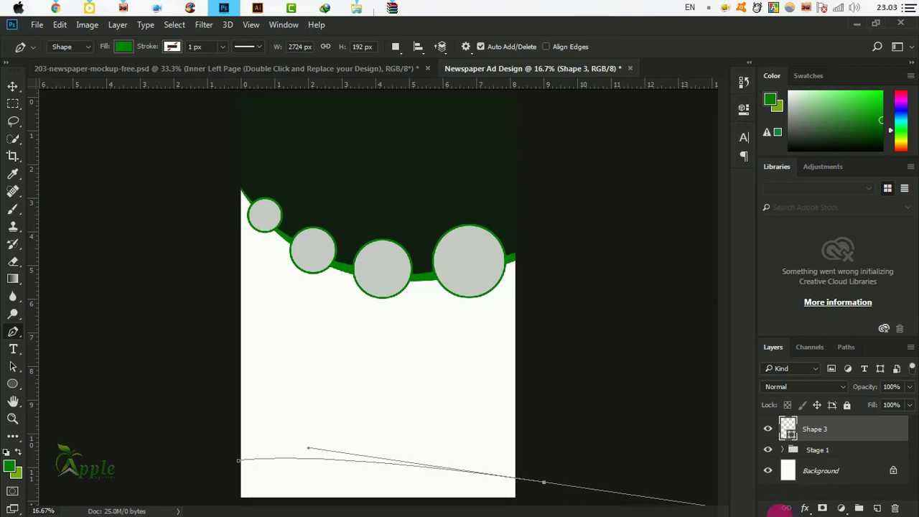
left_click_drag(781, 510, 779, 510)
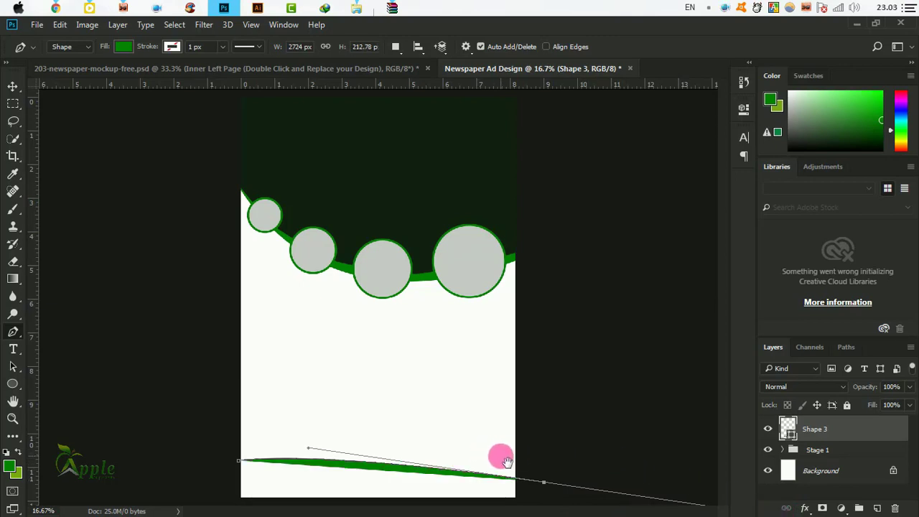
key("ctrl+z")
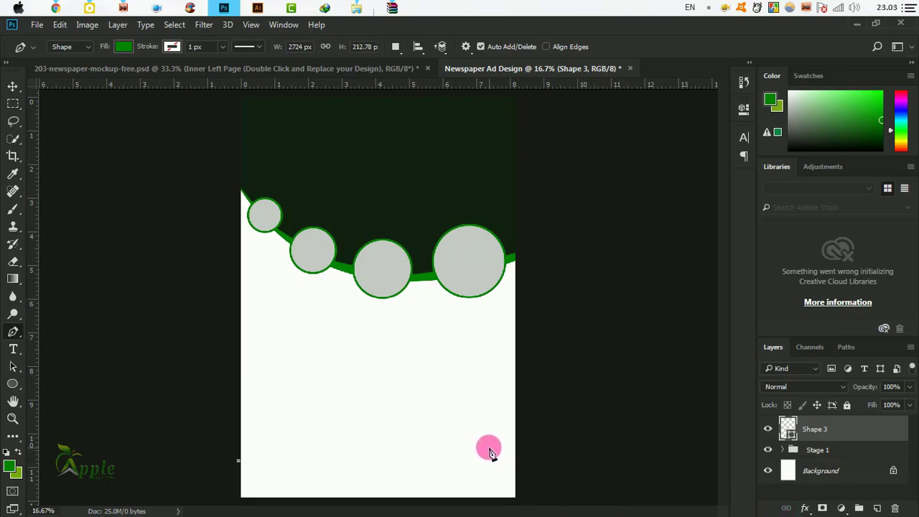
key("ctrl+minus")
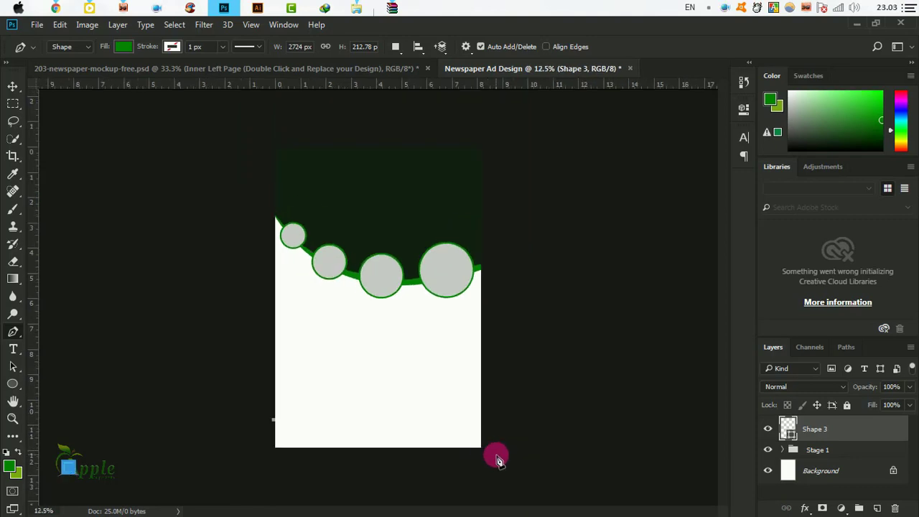
mouse_move(499, 439)
left_mouse_down()
mouse_move(655, 497)
mouse_move(696, 501)
left_mouse_up()
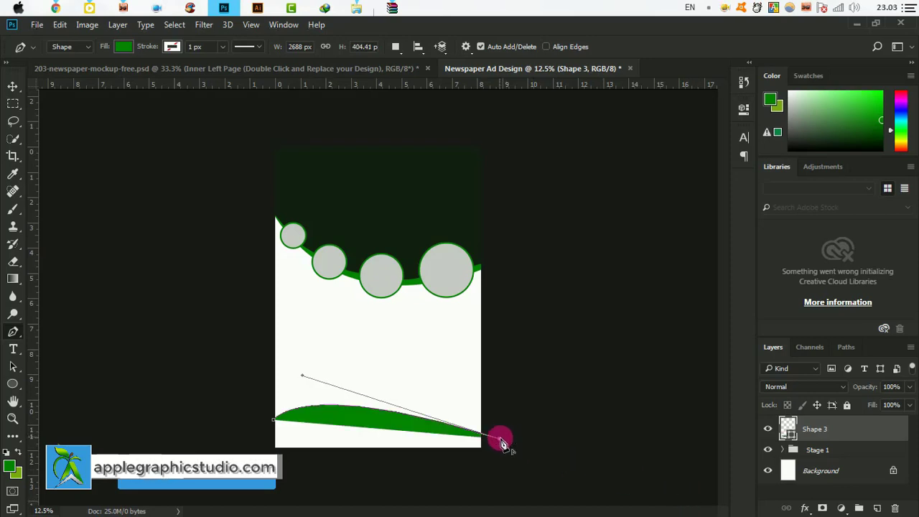
left_click(431, 426)
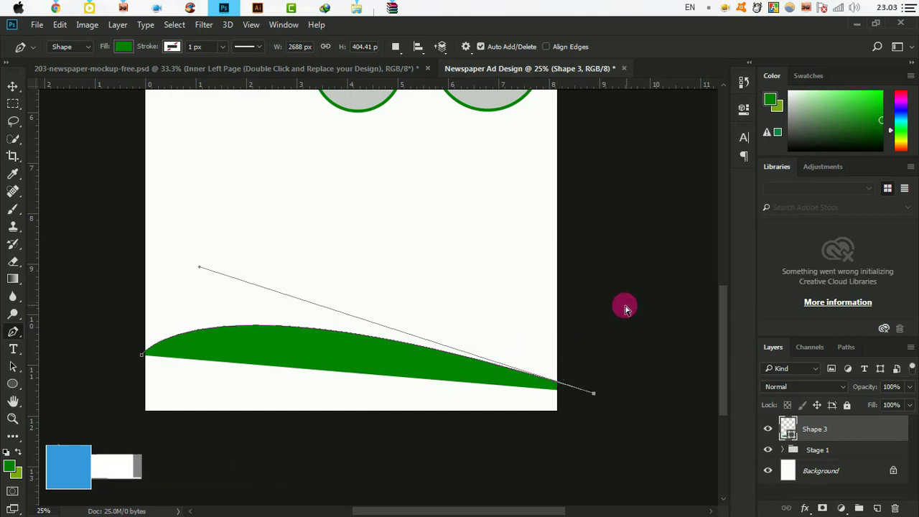
left_click(589, 402)
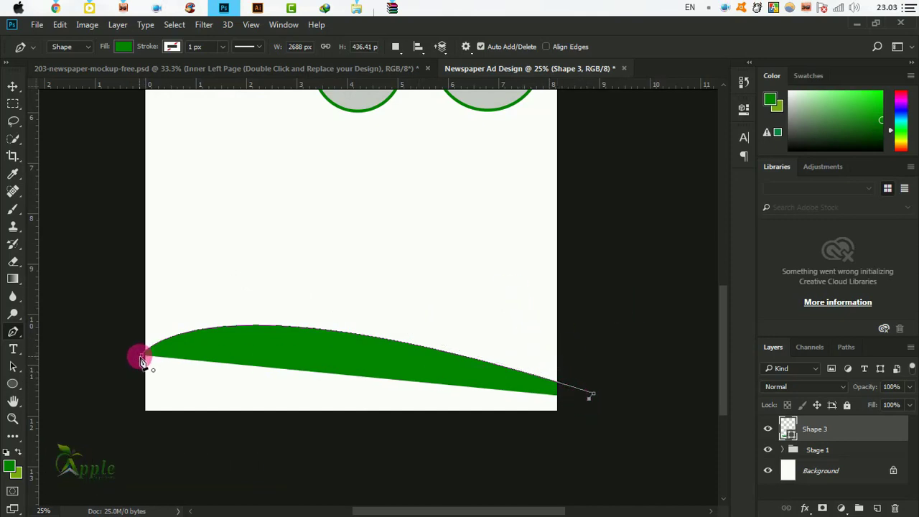
mouse_move(143, 357)
left_mouse_down()
mouse_move(103, 423)
mouse_move(213, 427)
mouse_move(213, 435)
left_mouse_up()
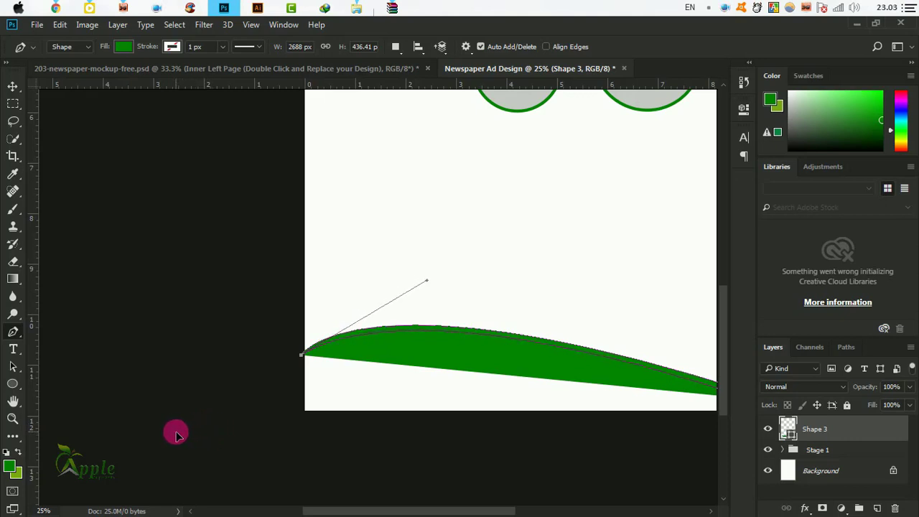
left_click_drag(175, 434, 172, 421)
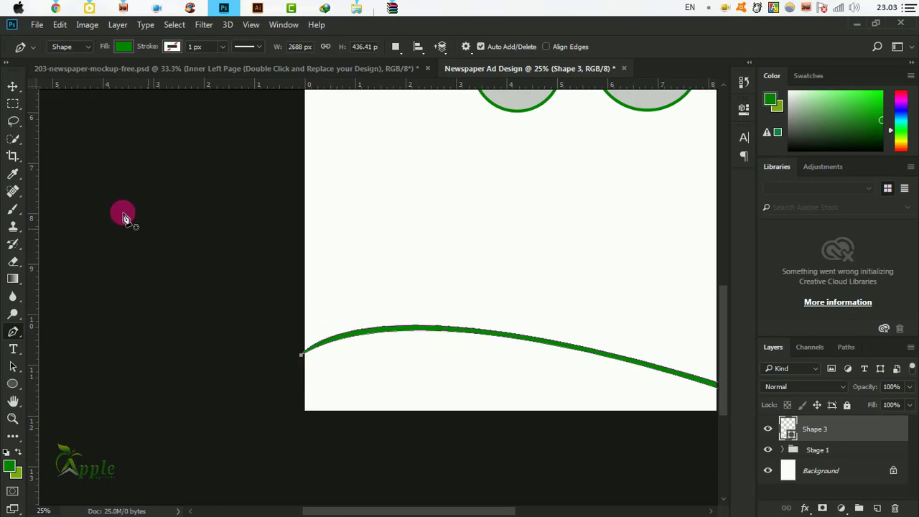
Add a new empty layer and reorder the green curve layer in the stack.
left_click(15, 87)
scroll(331, 296, "right", 4)
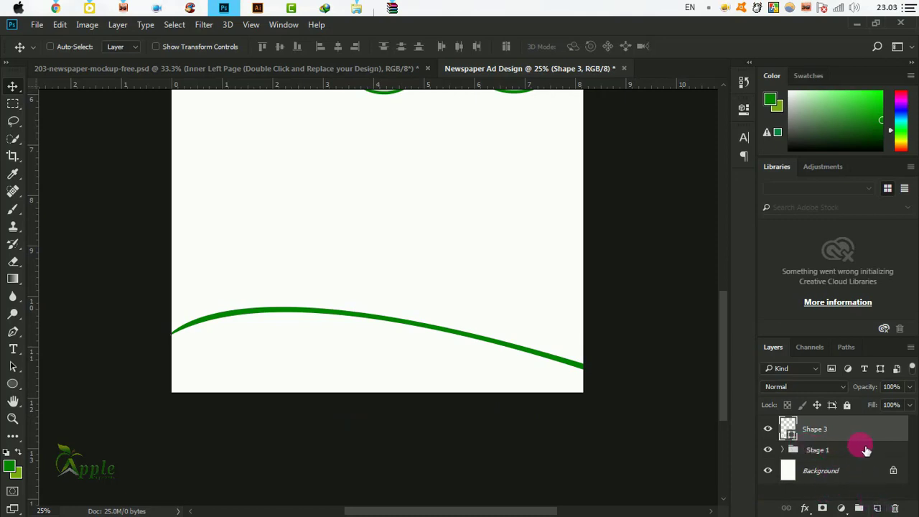
left_click(877, 508)
mouse_move(831, 452)
left_mouse_down()
mouse_move(837, 474)
mouse_move(774, 456)
left_mouse_up()
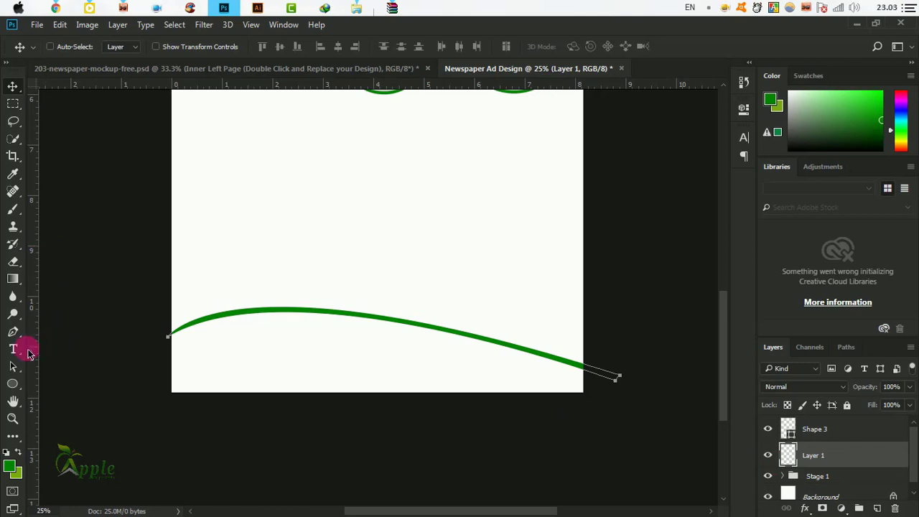
left_click(13, 332)
scroll(232, 346, "up", 1)
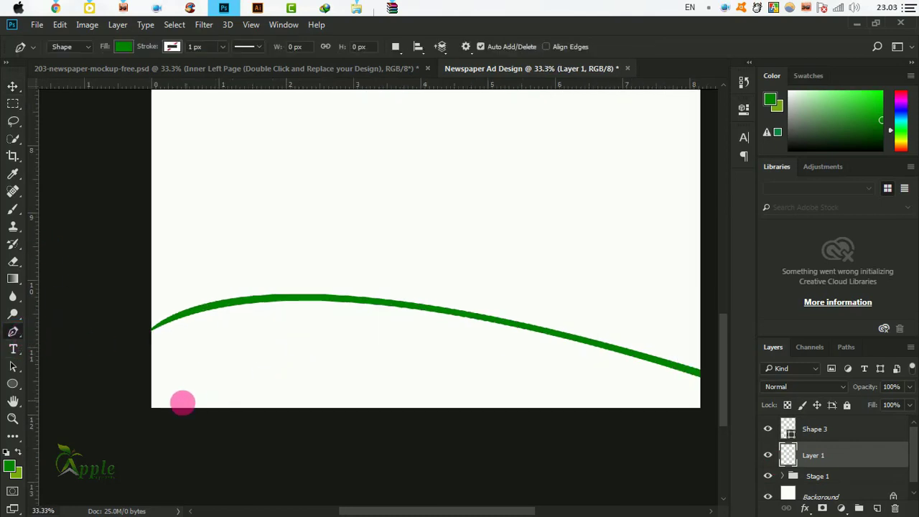
left_click(144, 413)
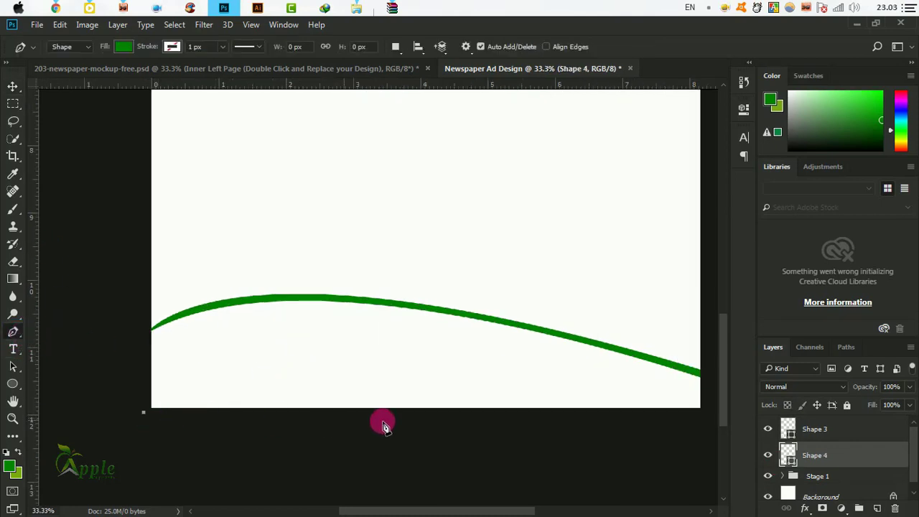
Outline the bottom green fill with points at the bottom-right corner, right edge and along the curve.
left_click(710, 412)
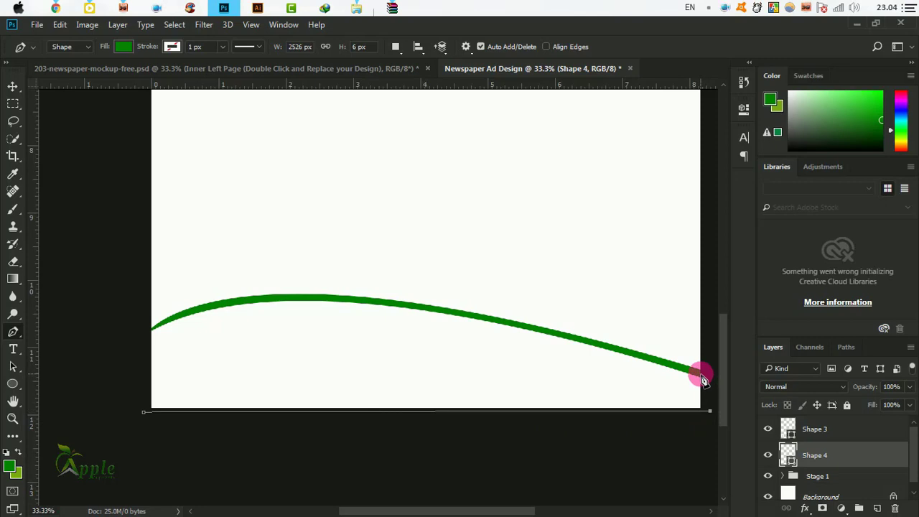
left_click(703, 374)
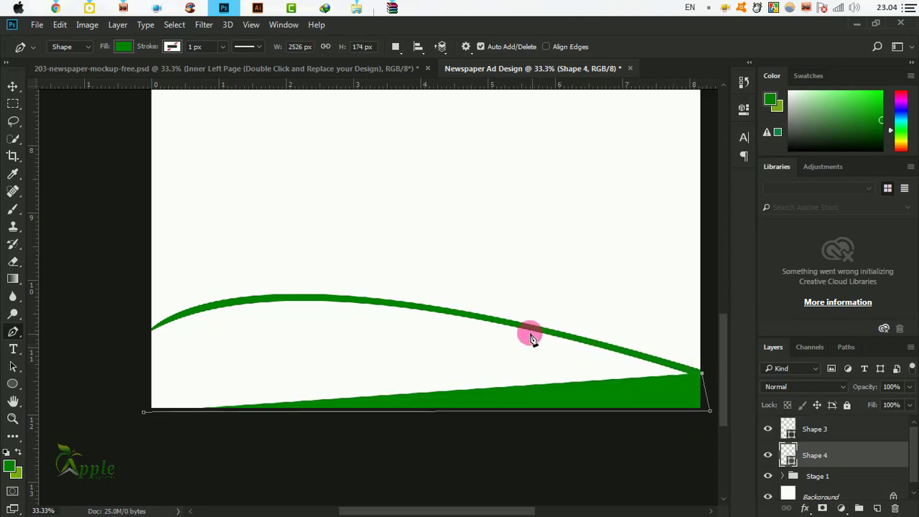
left_click(412, 309)
left_click(444, 313)
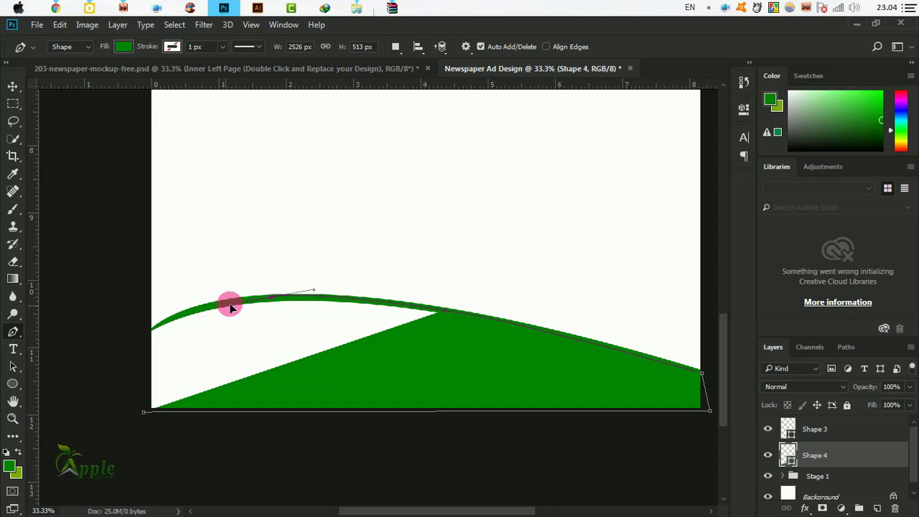
left_click_drag(230, 305, 275, 302)
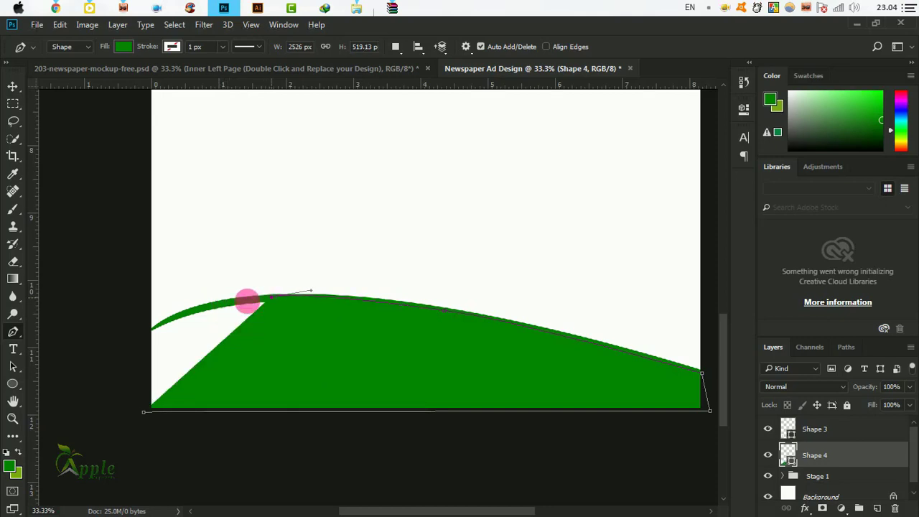
Smooth the wave's left end by pulling a handle and removing the lower one.
mouse_move(142, 336)
left_mouse_down()
mouse_move(132, 361)
mouse_move(97, 369)
left_mouse_up()
left_click(143, 336, "alt")
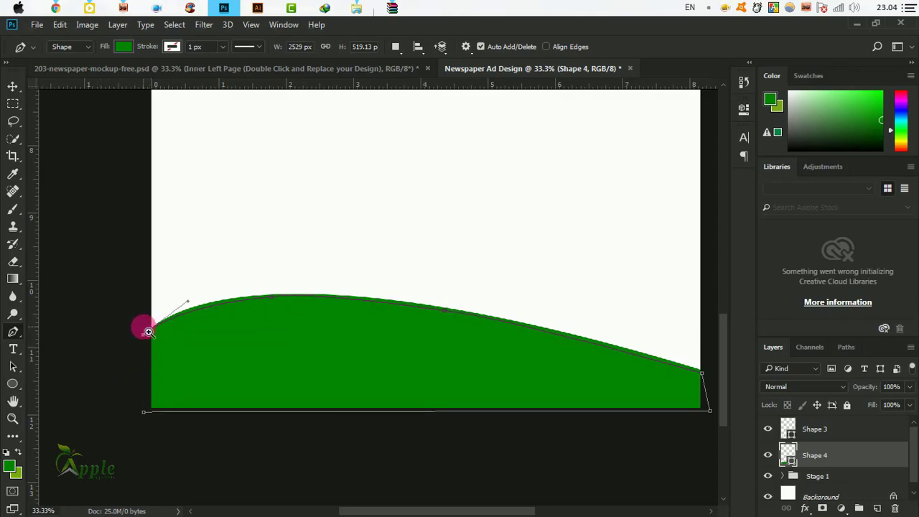
scroll(149, 332, "up", 2)
scroll(149, 332, "up", 1)
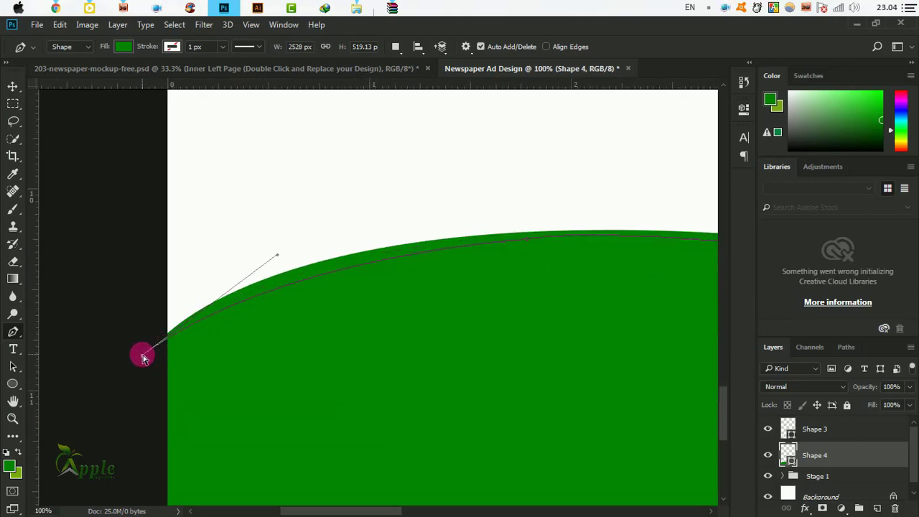
scroll(219, 410, "down", 2)
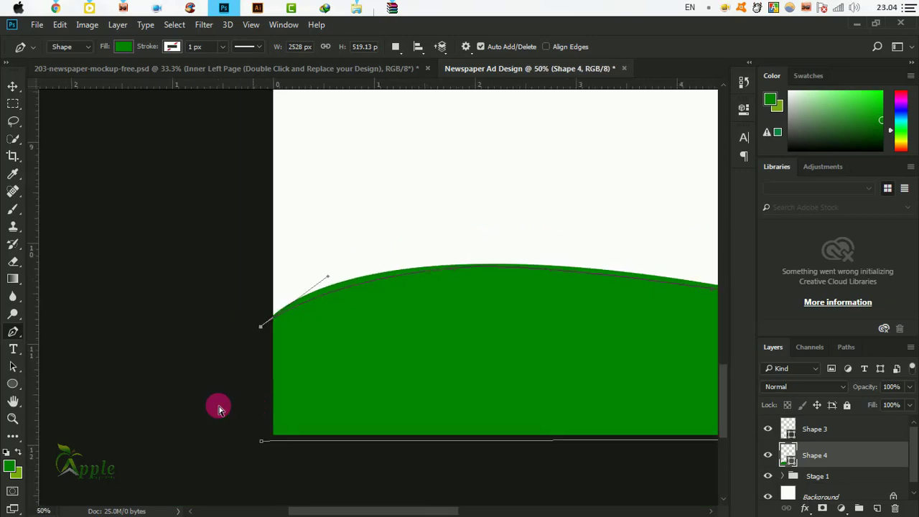
scroll(215, 404, "down", 1)
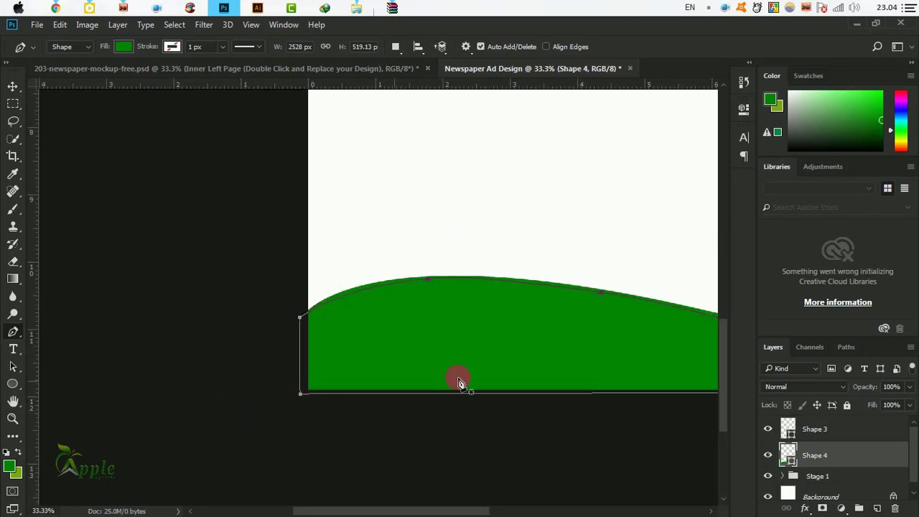
key("ctrl+minus")
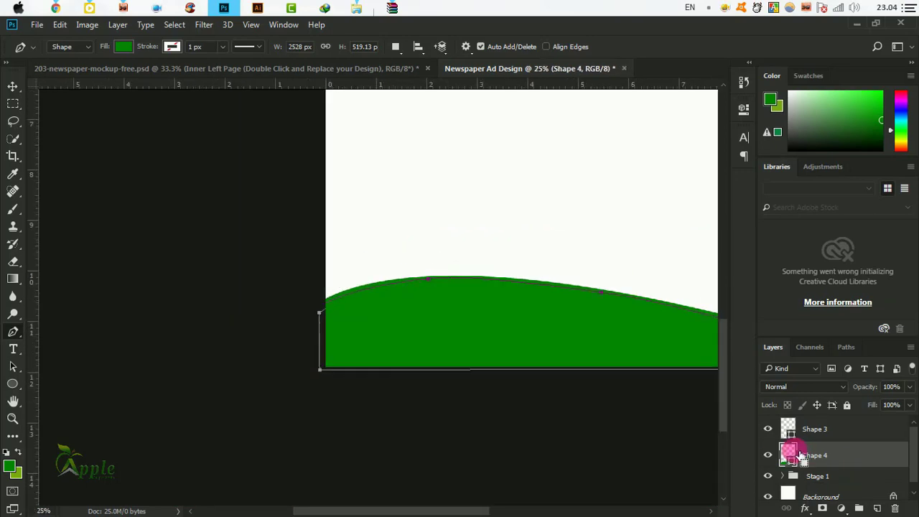
Recolour the Shape 4 bottom wave with the near-black dark green sampled from the top wave.
double_click(790, 454)
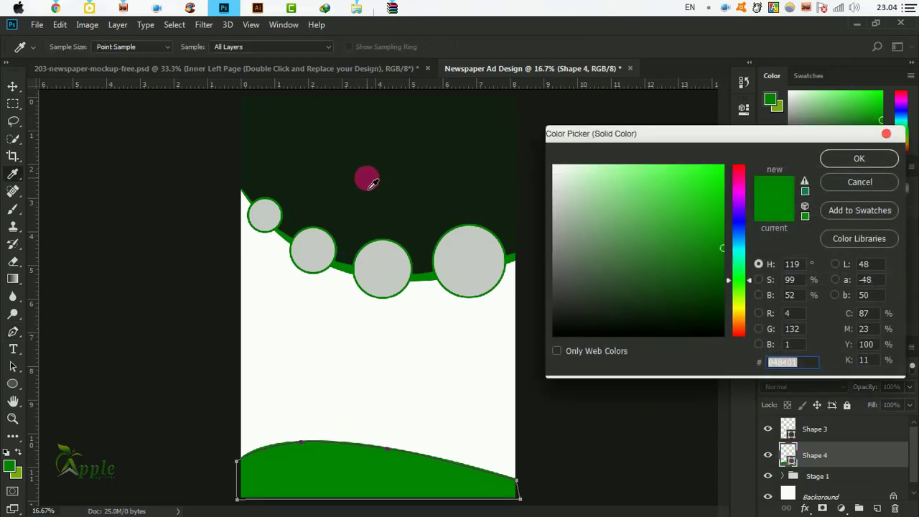
left_click(367, 179)
left_click(854, 182)
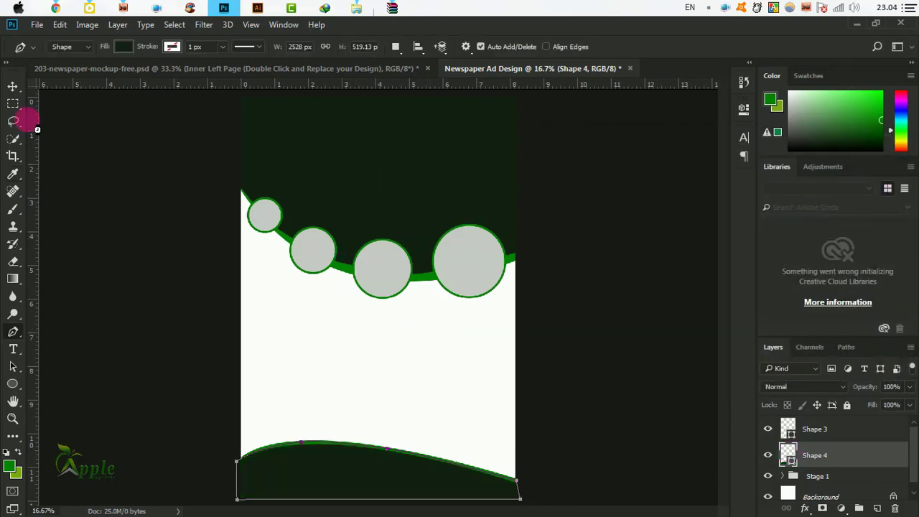
Group the Shape 3 and Shape 4 layers into a group named Stage 2.
left_click(12, 86)
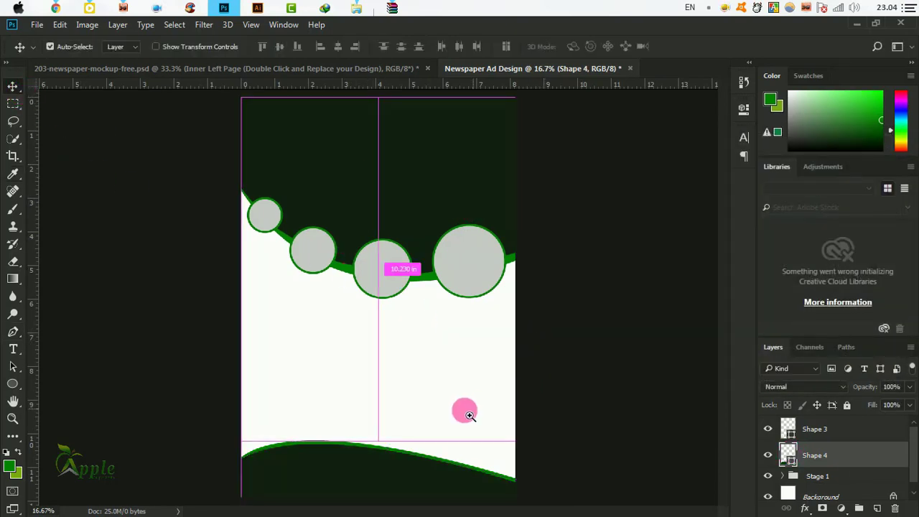
scroll(470, 417, "up", 1)
left_click_drag(489, 386, 486, 312)
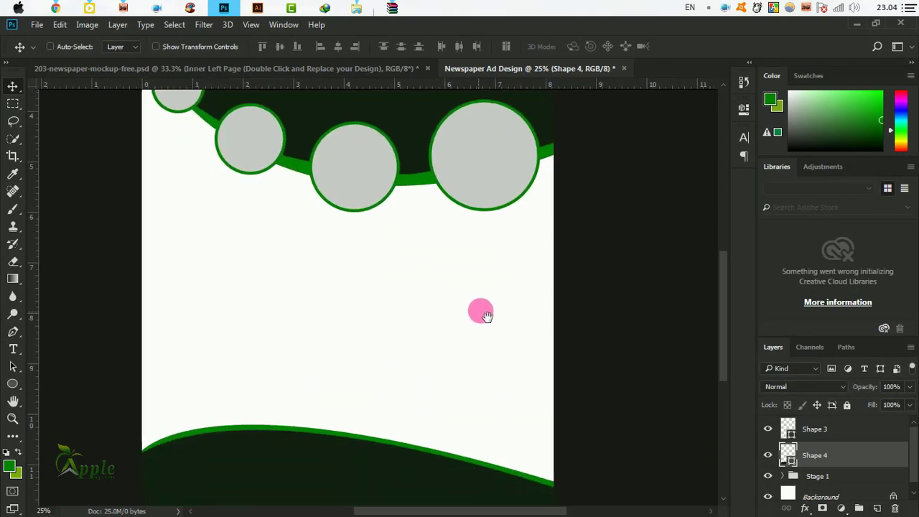
scroll(489, 308, "down", 1)
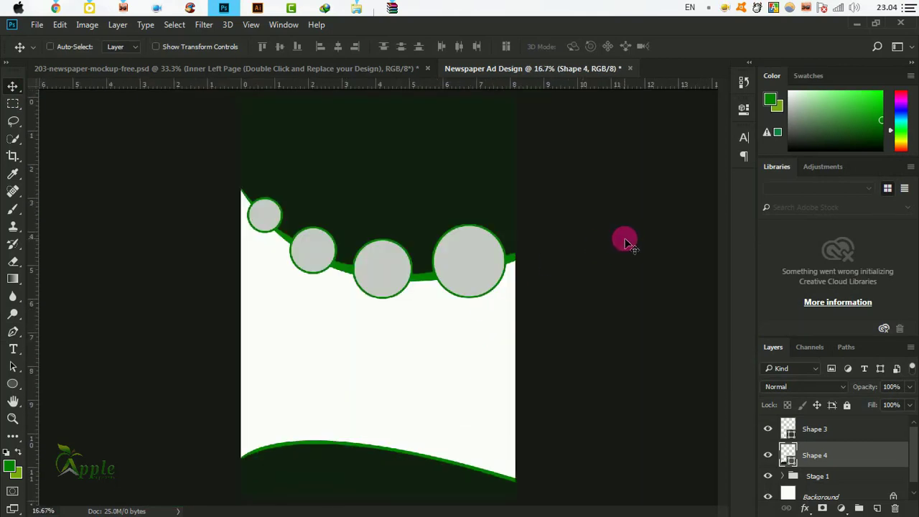
key("ctrl")
left_click(837, 431, "ctrl")
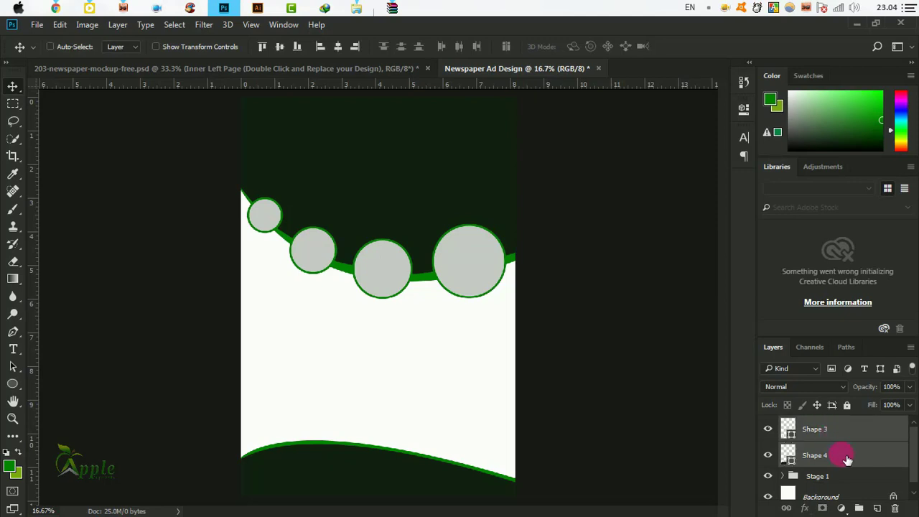
left_click(858, 507)
type("Stage 2")
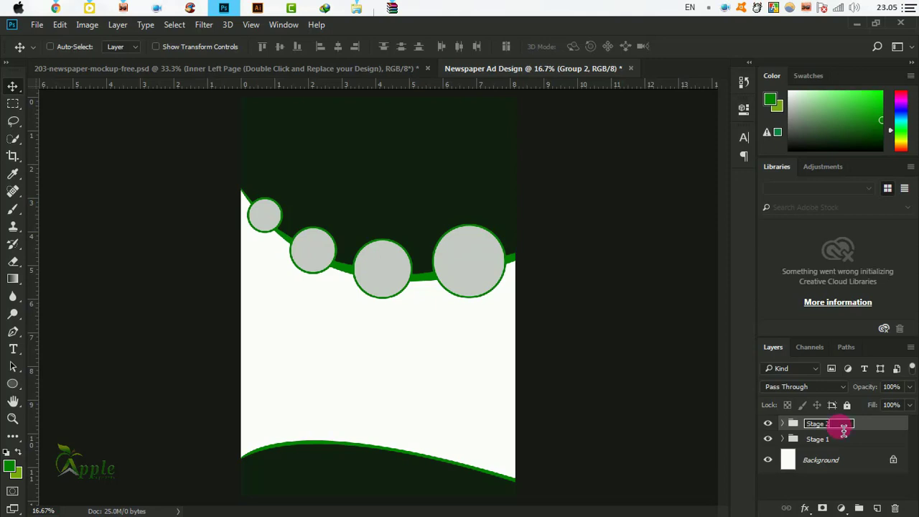
key("Return")
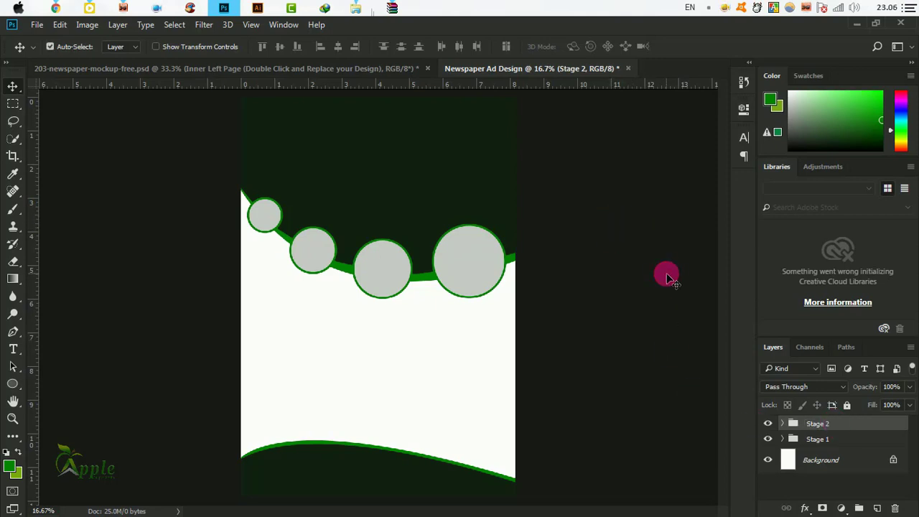
Expand Stage 1 and Group 1 and identify the Ellipse 1 copy 3 circle layer.
left_click(783, 438)
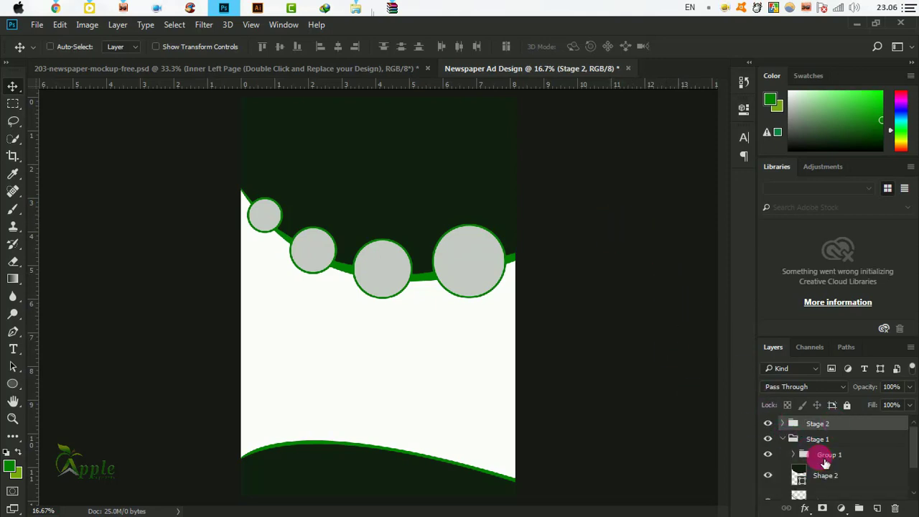
left_click(824, 463)
scroll(851, 455, "down", 2)
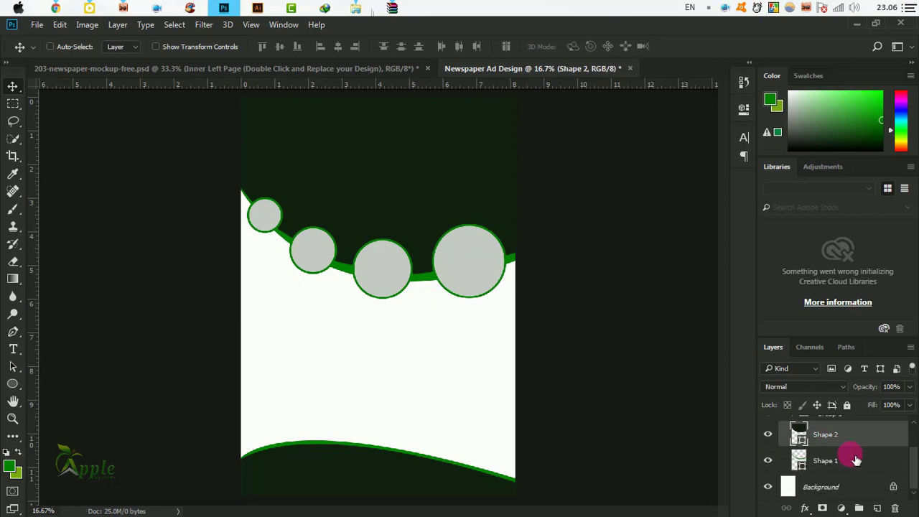
scroll(854, 459, "up", 2)
left_click(844, 457)
left_click(794, 454)
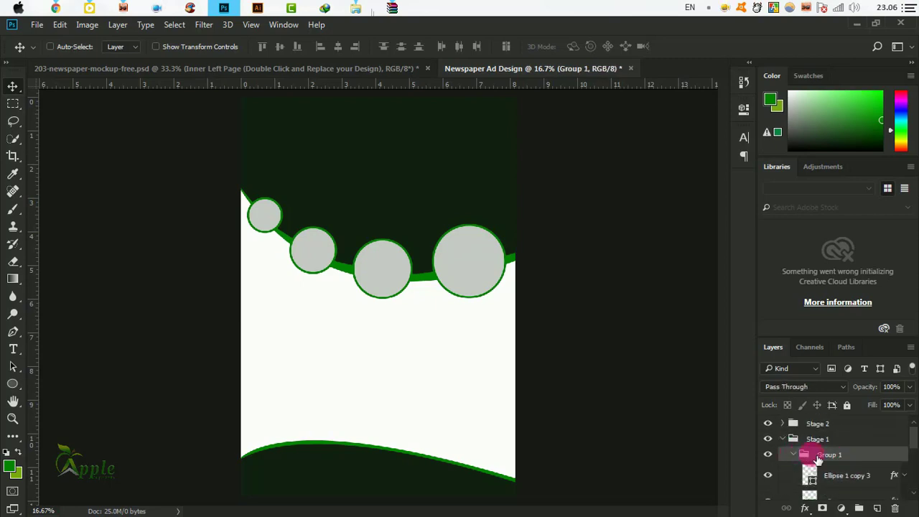
left_click(867, 483)
scroll(833, 478, "down", 1)
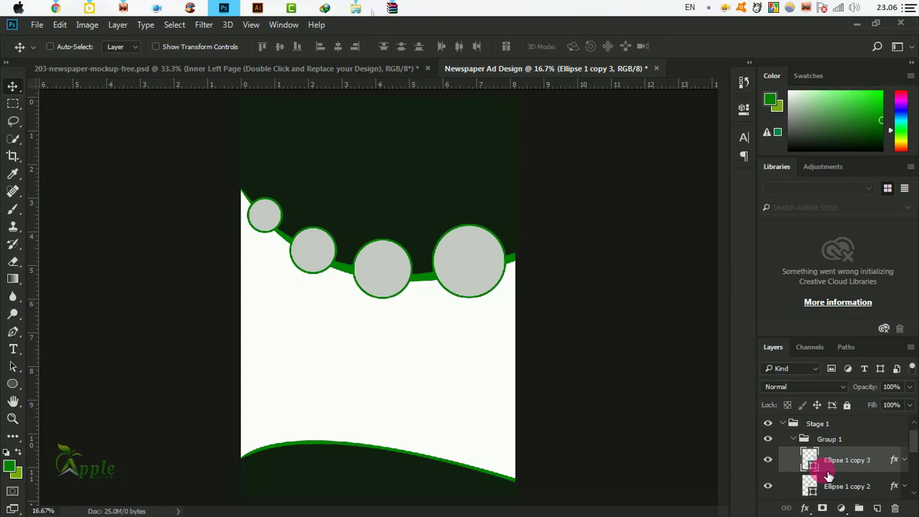
left_click(768, 460)
mouse_move(356, 8)
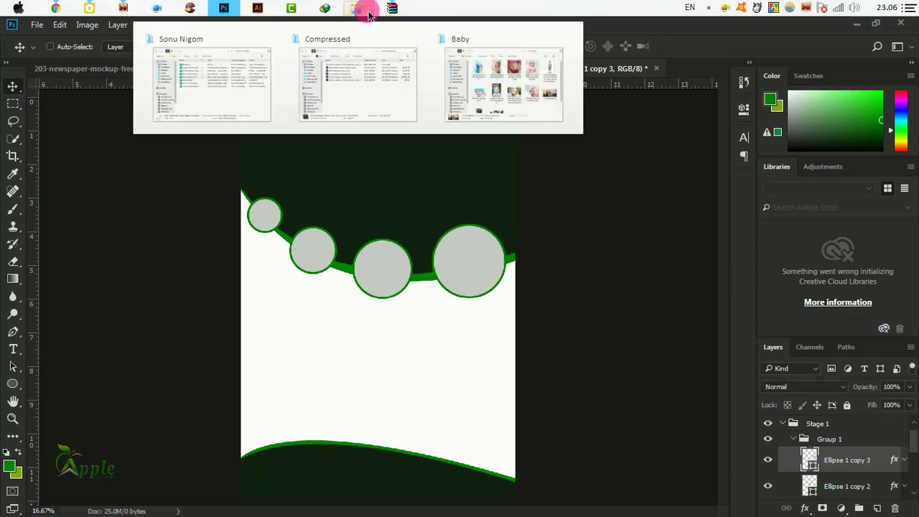
Drag the fam10 photo from the Baby > Shutterstock folder onto the Photoshop canvas.
left_click(478, 64)
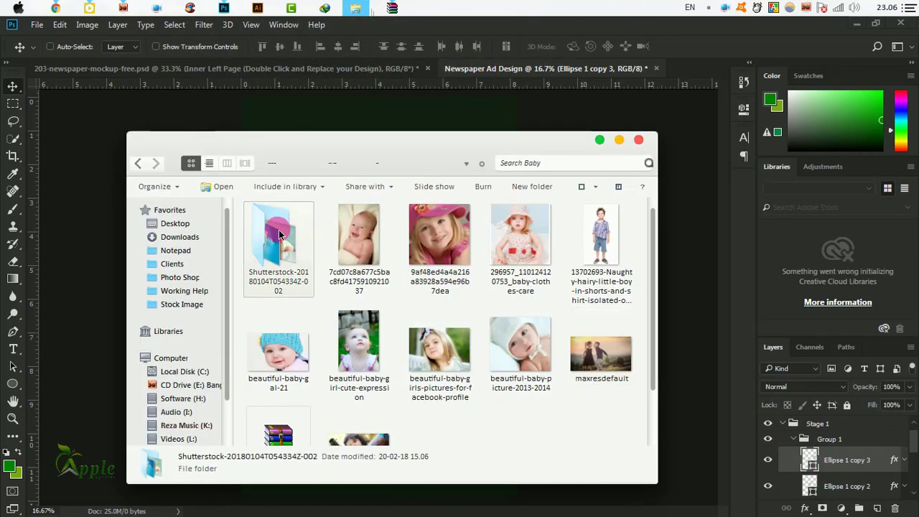
double_click(280, 235)
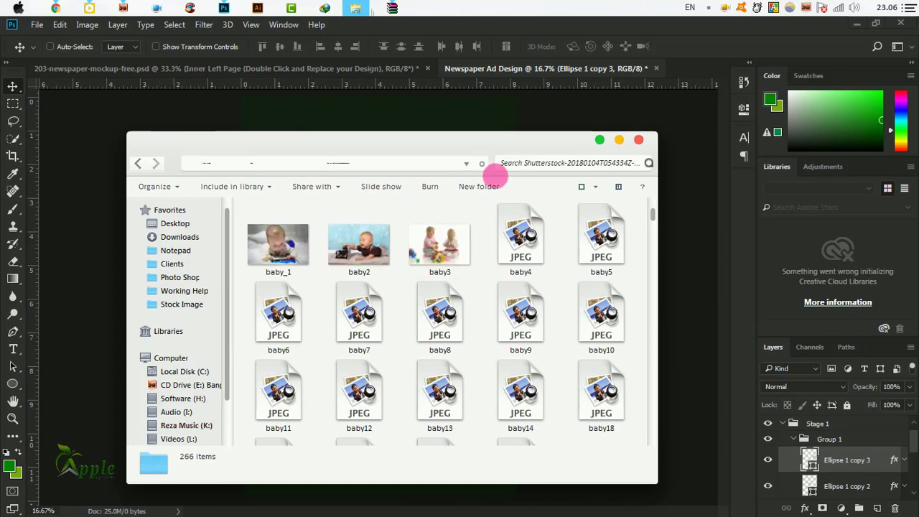
scroll(502, 237, "down", 5)
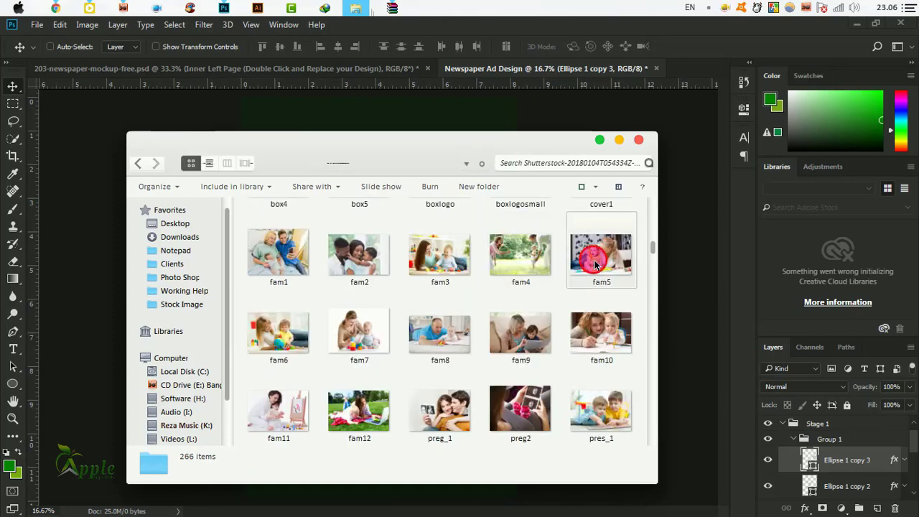
left_click(594, 264)
mouse_move(600, 332)
left_mouse_down()
mouse_move(669, 294)
mouse_move(619, 290)
left_mouse_up()
left_click_drag(625, 251, 444, 252)
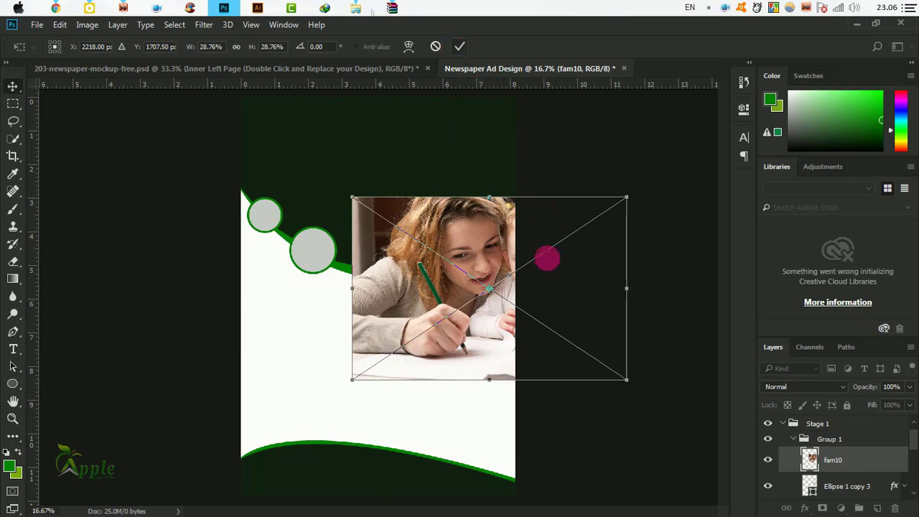
Place fam10 over the rightmost circle and clip it to the circle layer beneath.
key("Return")
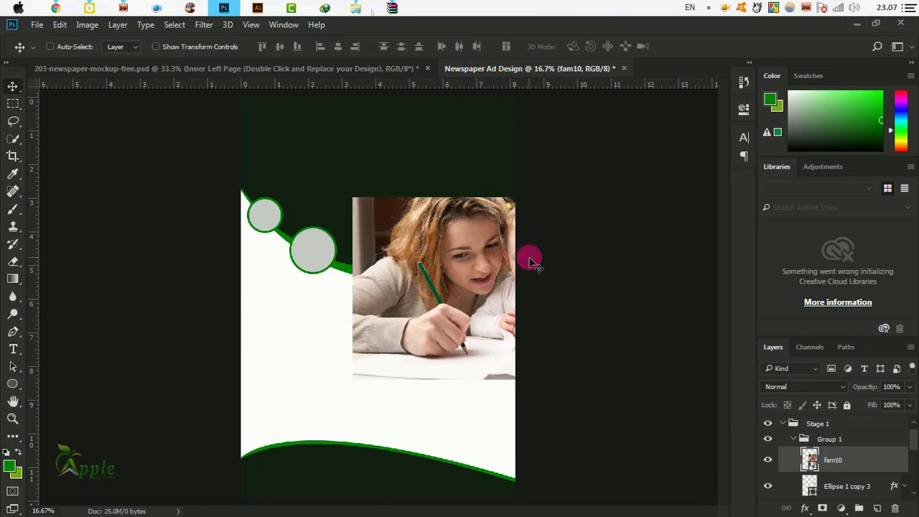
left_click_drag(529, 261, 522, 238)
right_click(851, 463)
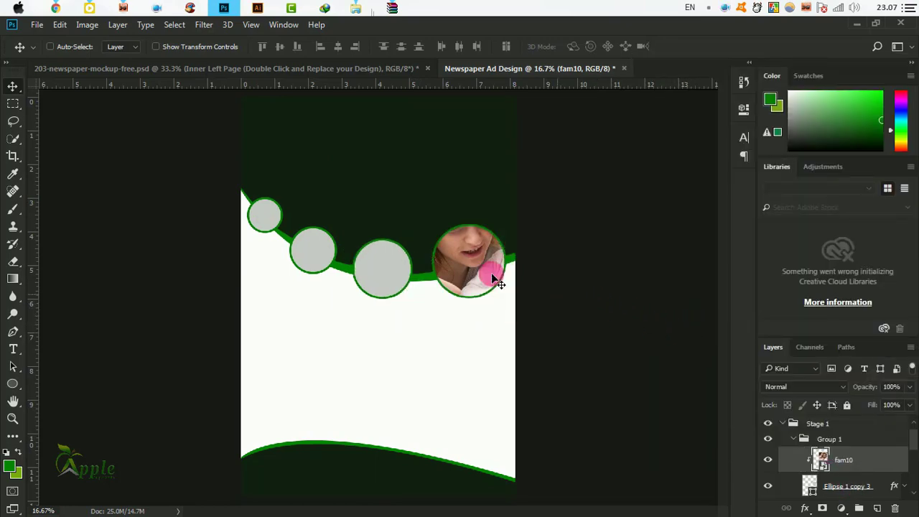
Scale the fam10 photo to 11.44% and centre it inside the largest circle.
left_click(60, 25)
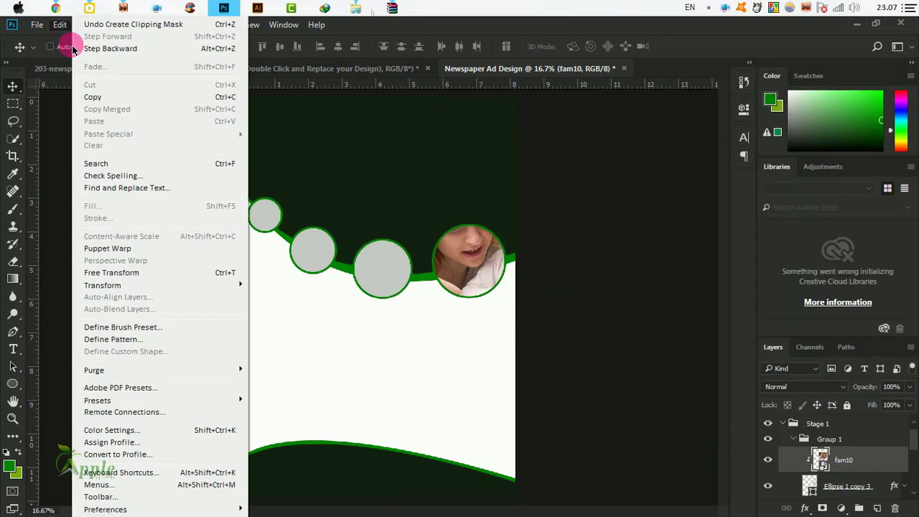
left_click(139, 272)
left_click_drag(619, 174, 512, 247)
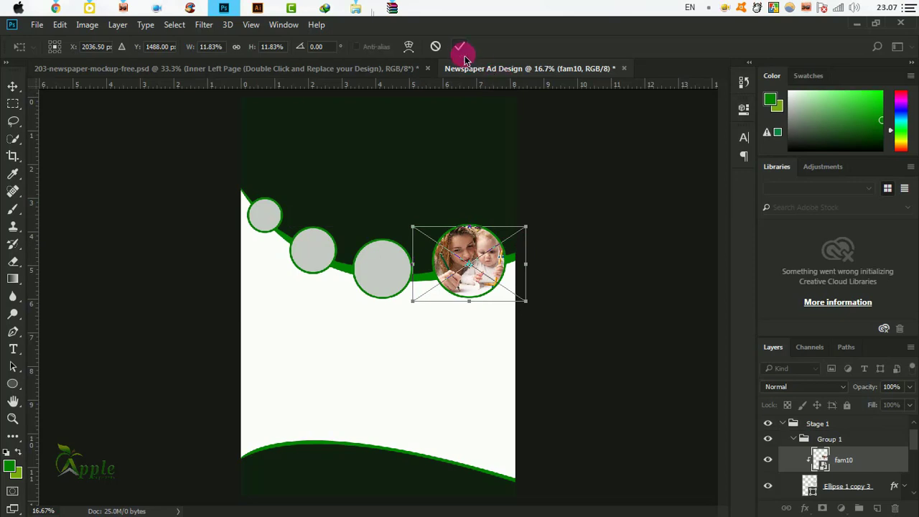
left_click_drag(530, 306, 523, 299)
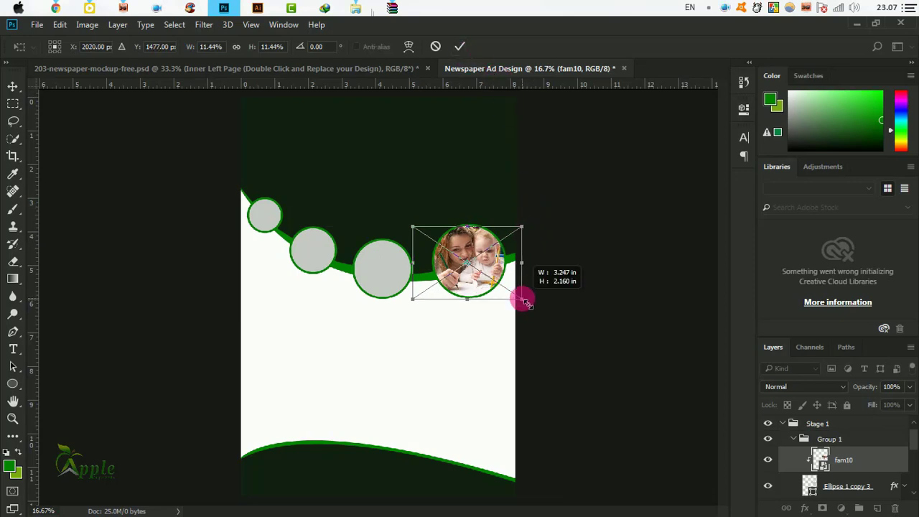
scroll(488, 269, "up", 1)
scroll(507, 277, "up", 1)
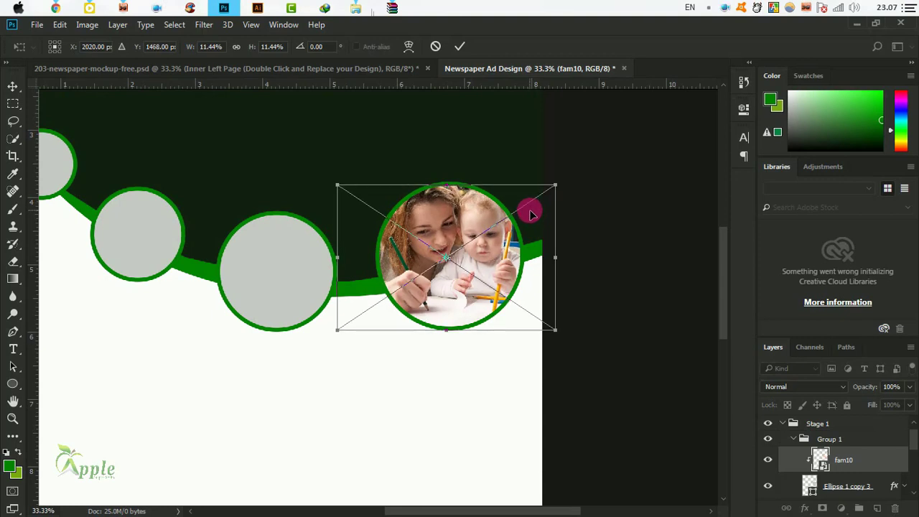
left_click_drag(527, 207, 531, 214)
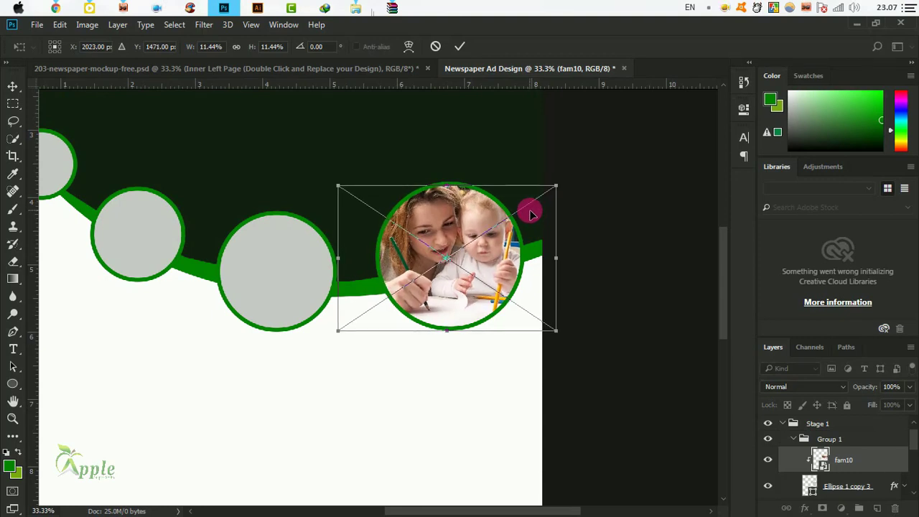
left_click(460, 47)
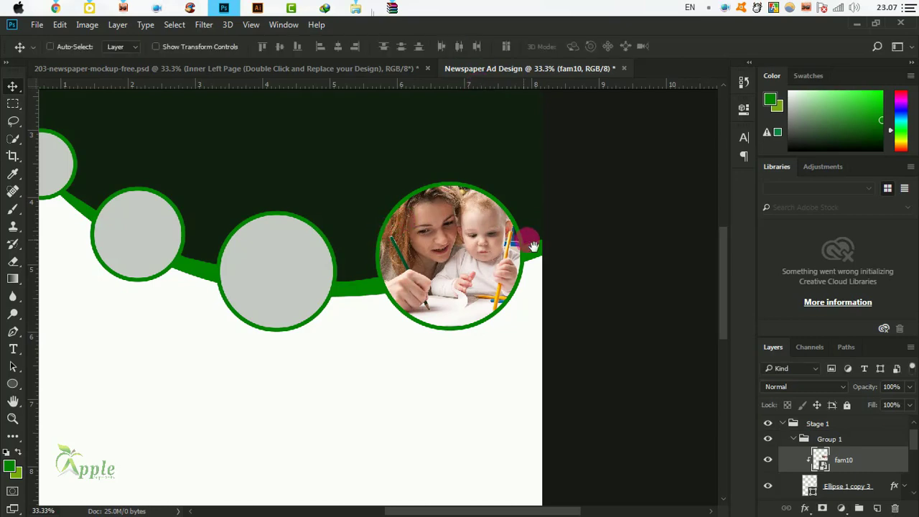
left_click_drag(391, 264, 578, 280)
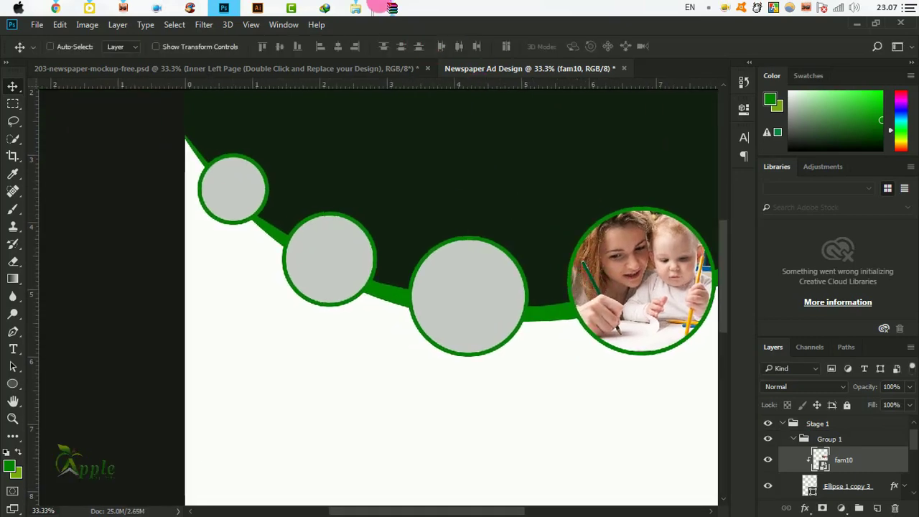
left_click(378, 5)
Drag the fam6 mother-and-child photo from the Shutterstock folder into the advert.
left_click(513, 103)
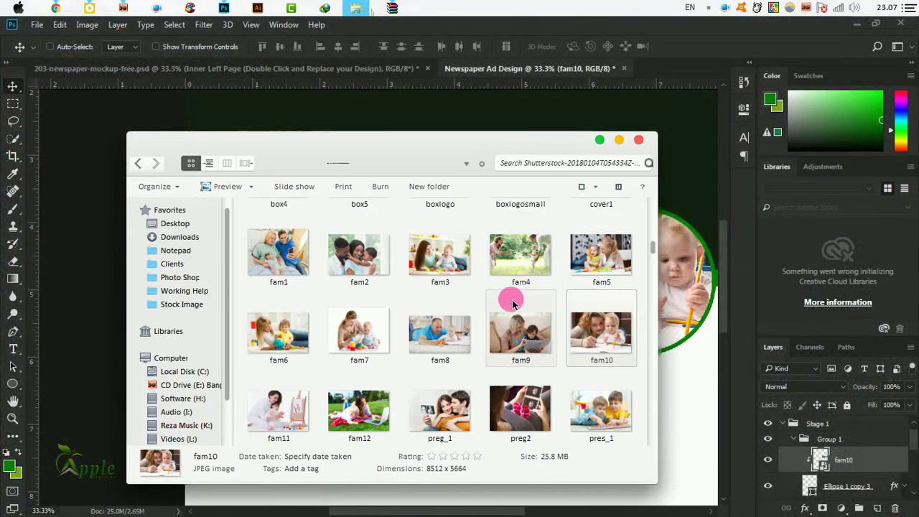
scroll(531, 305, "down", 1)
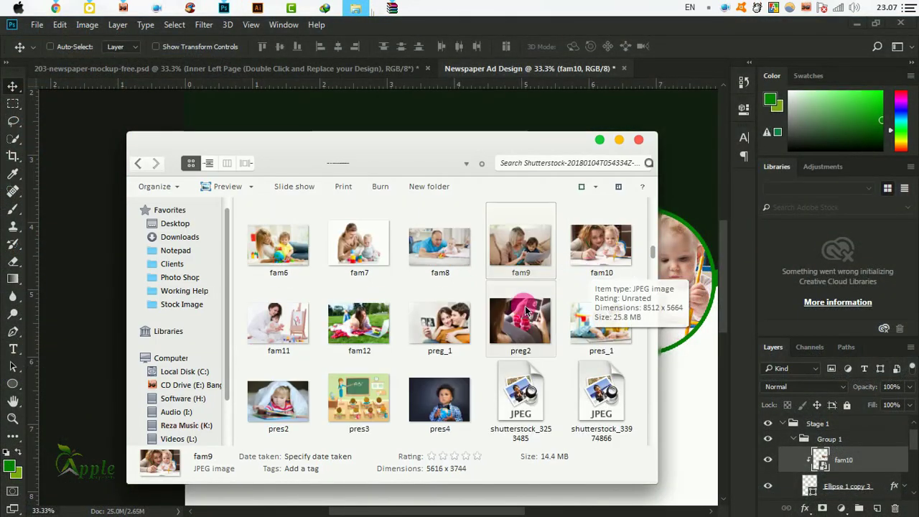
left_click(463, 320)
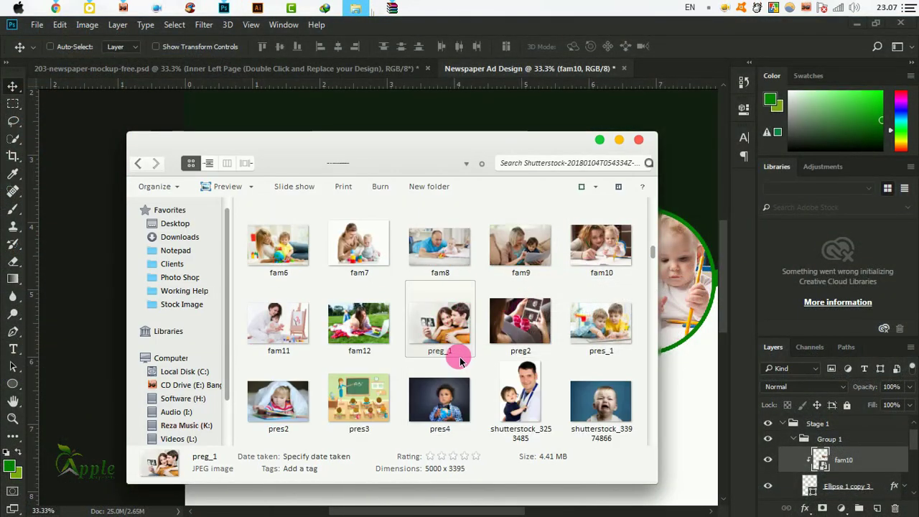
left_click_drag(279, 245, 645, 232)
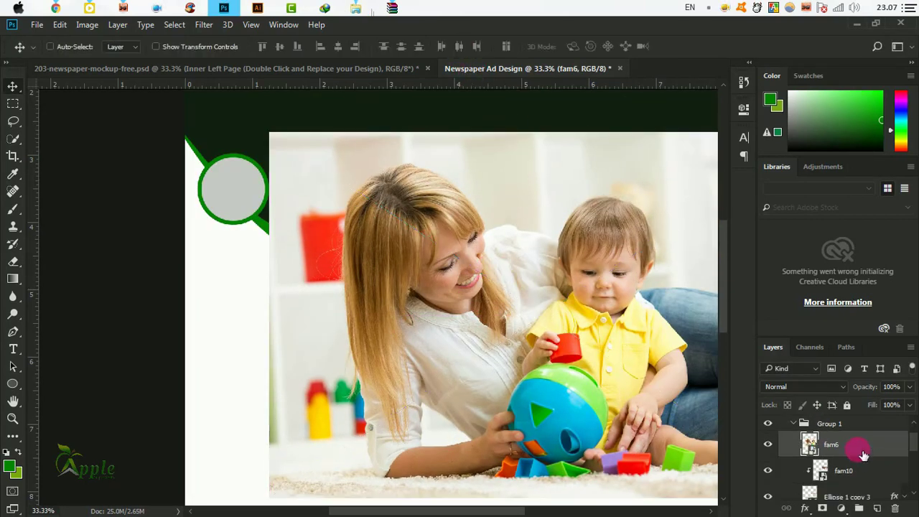
Clip fam6 into the third circle and scale it to 13.03% so it fills the circle.
left_click_drag(863, 460, 841, 496)
right_click(833, 463)
left_click(728, 342)
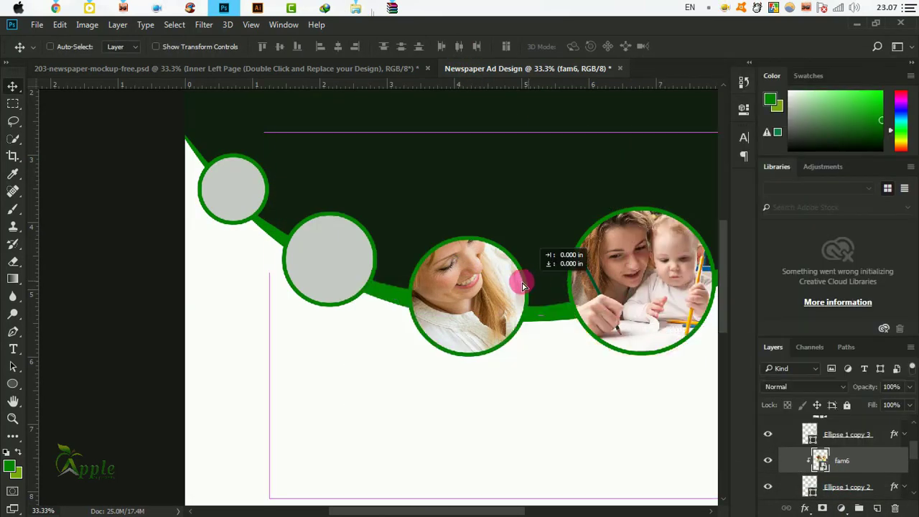
left_click(60, 25)
left_click(173, 273)
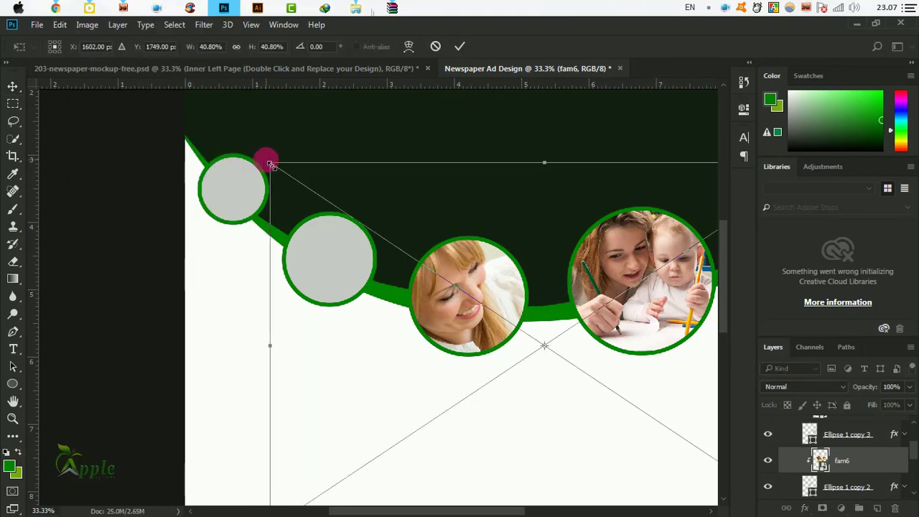
left_click_drag(270, 164, 451, 276)
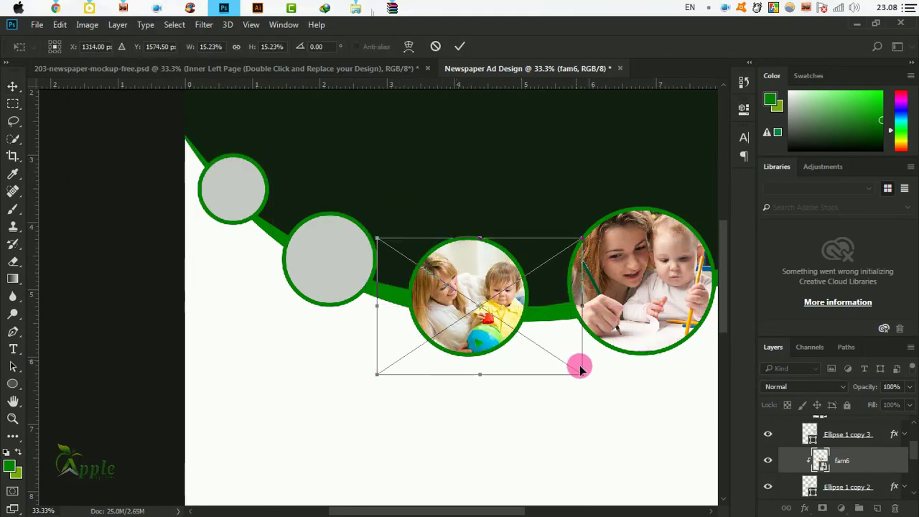
left_click_drag(583, 373, 553, 355)
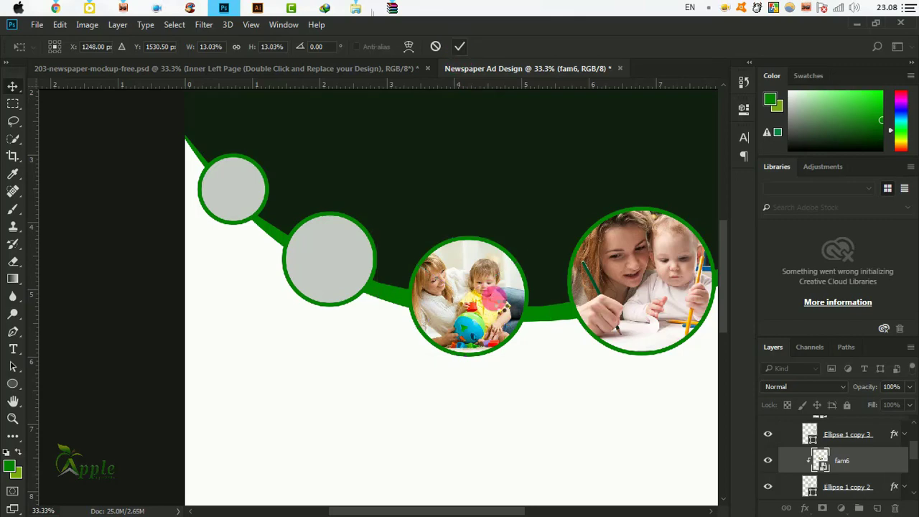
key("Return")
left_click_drag(493, 299, 502, 299)
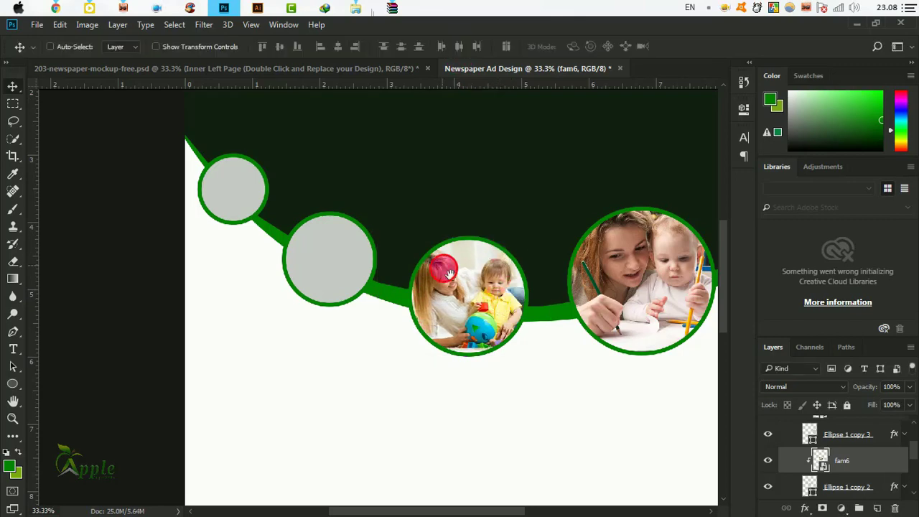
Bring in the father-and-baby photo, shrunk to about 11.6%, over the second grey circle.
left_click(356, 8)
scroll(366, 278, "down", 5)
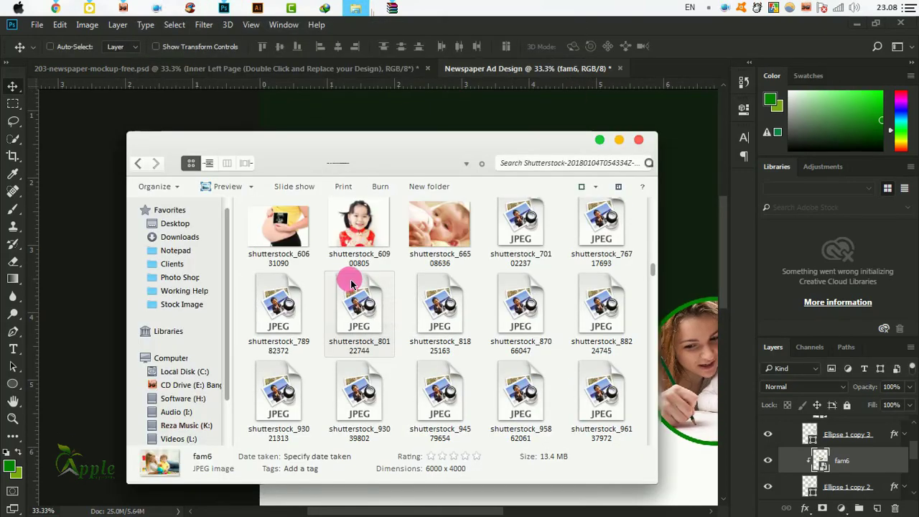
left_click(521, 316)
scroll(526, 397, "down", 2)
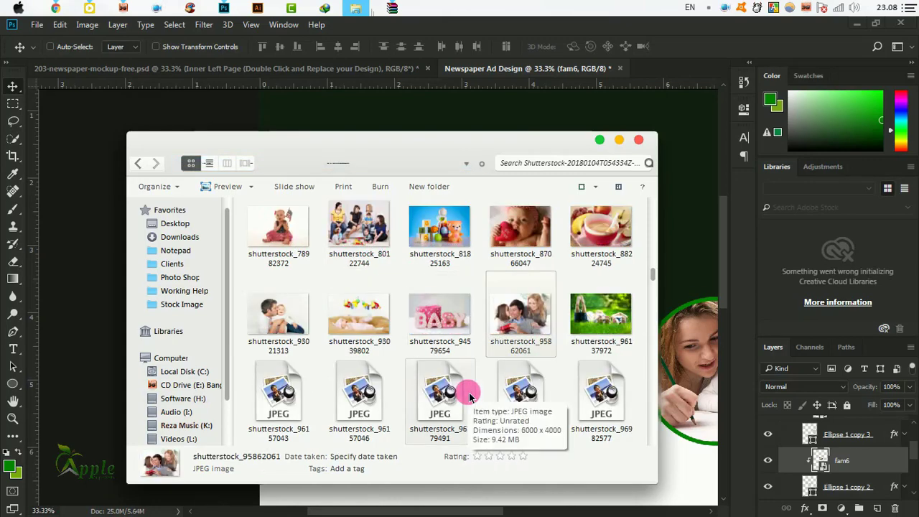
left_click_drag(439, 392, 580, 295)
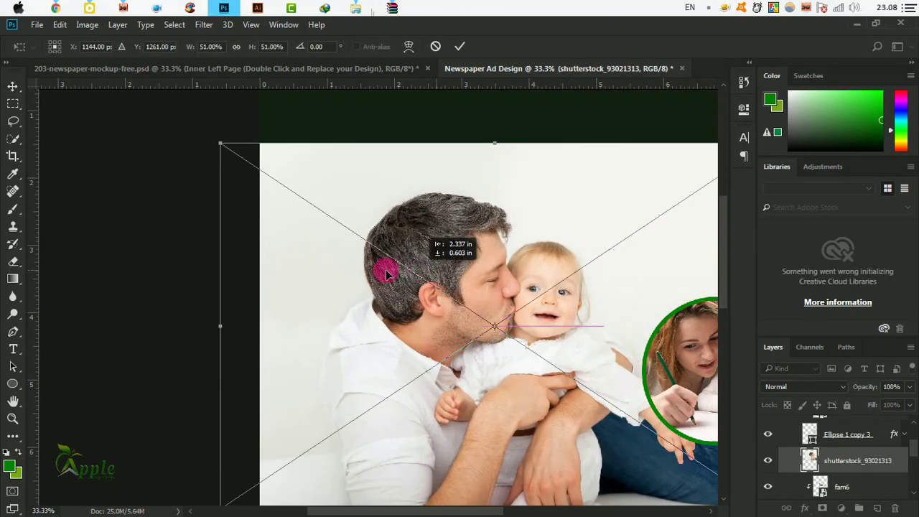
left_click_drag(168, 148, 379, 285)
left_click_drag(445, 307, 411, 330)
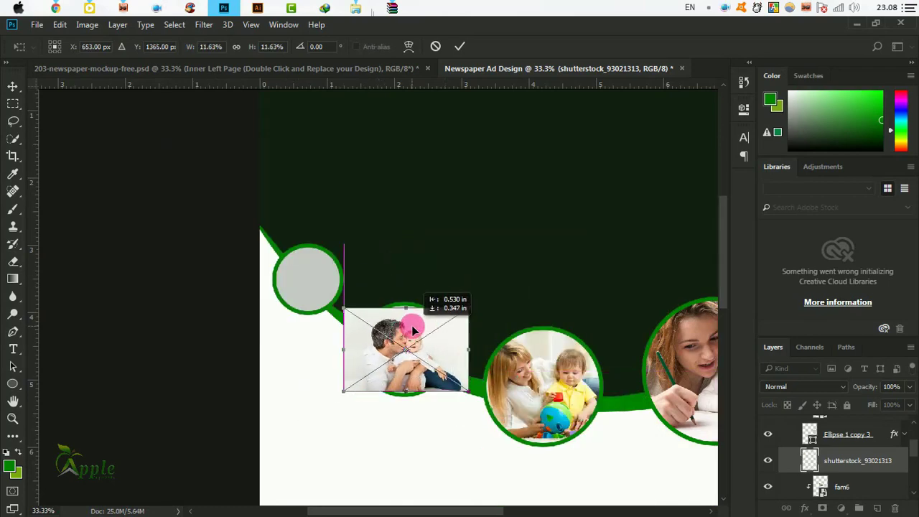
left_click(459, 46)
Clip the father-and-baby photo into the second circle's layer, Ellipse 1 copy.
mouse_move(858, 460)
left_mouse_down()
mouse_move(851, 496)
mouse_move(848, 463)
left_mouse_up()
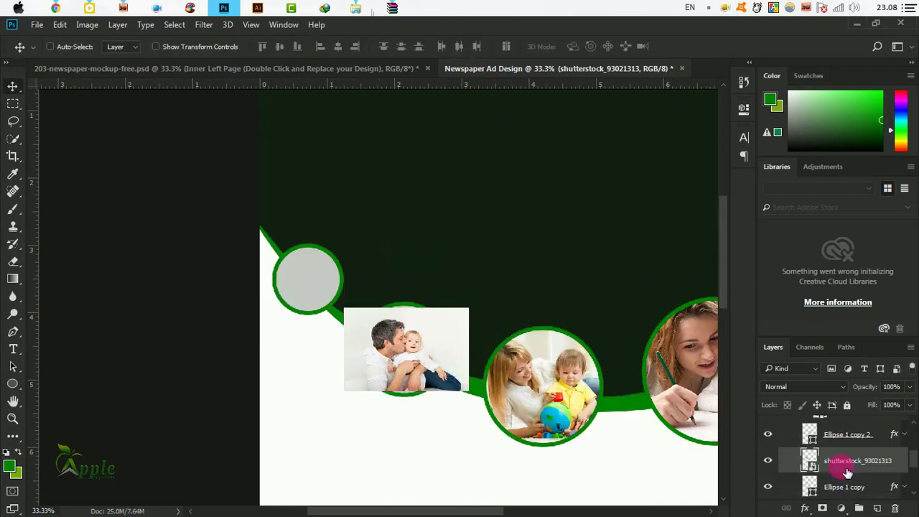
right_click(854, 461)
left_click(697, 328)
key("ctrl+t")
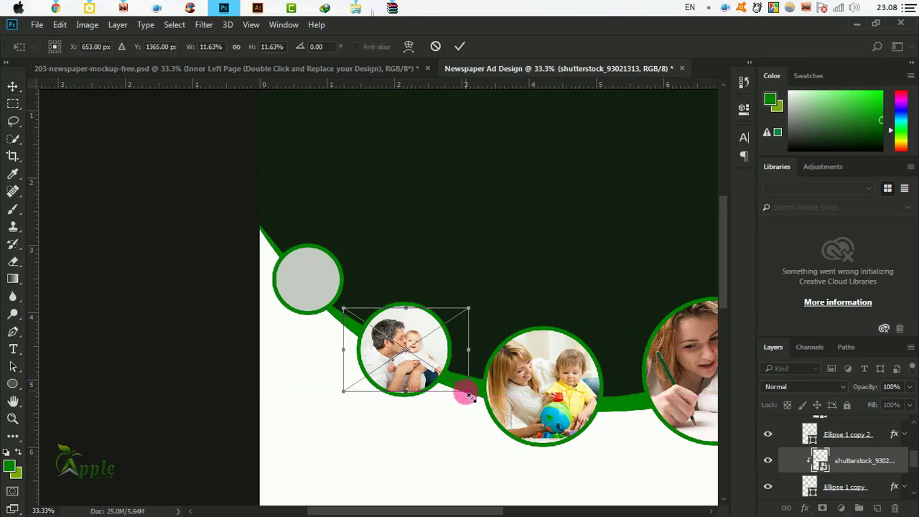
left_click(459, 46)
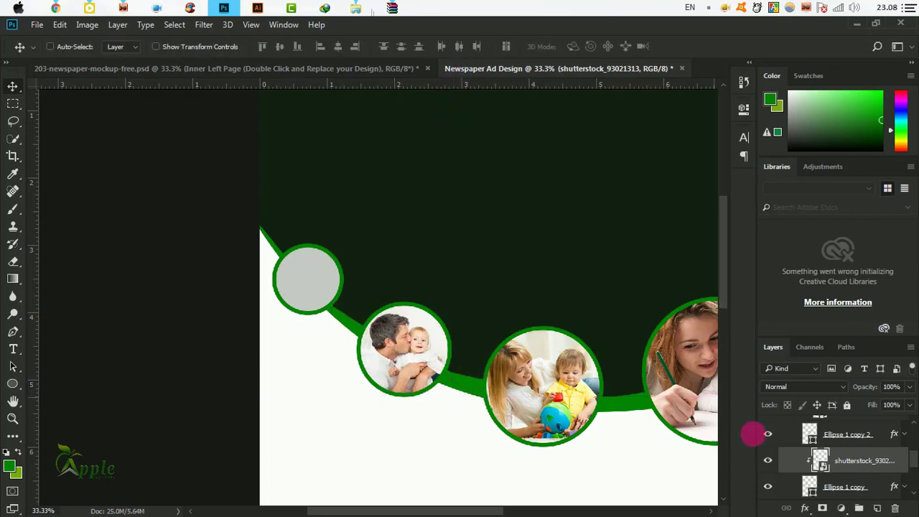
Bring in the toddler-eating photo, shrink it and clip it into the first circle, Ellipse 1.
scroll(838, 482, "down", 2)
left_click(837, 471)
left_click(356, 8)
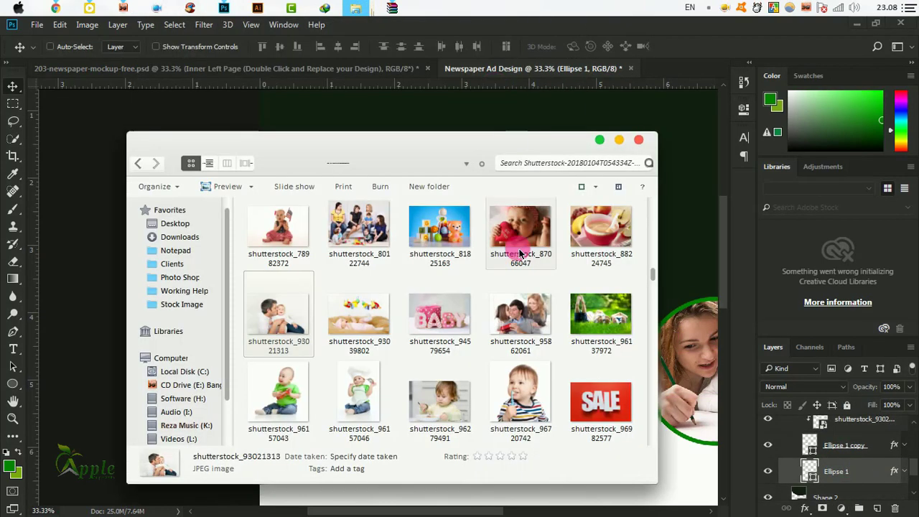
left_click_drag(437, 327, 675, 299)
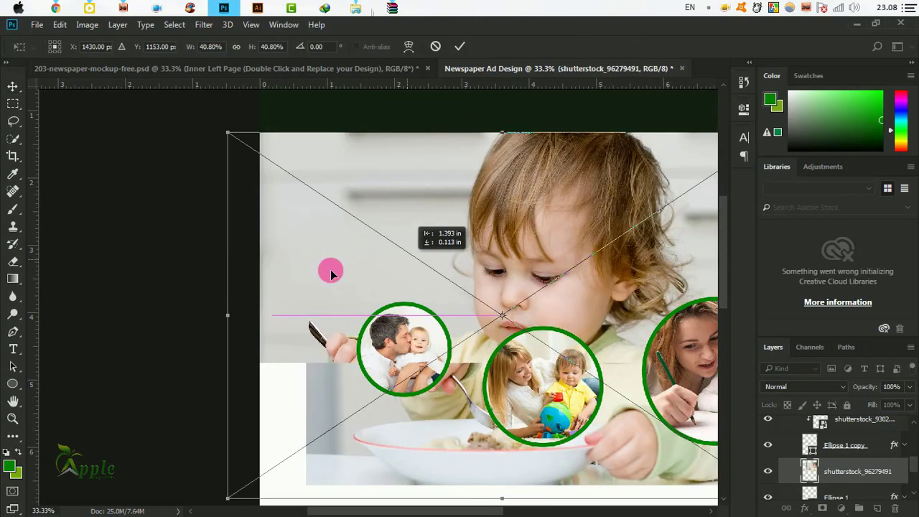
mouse_move(139, 149)
left_mouse_down()
mouse_move(359, 304)
mouse_move(251, 243)
left_mouse_up()
right_click(810, 470)
left_click(736, 406)
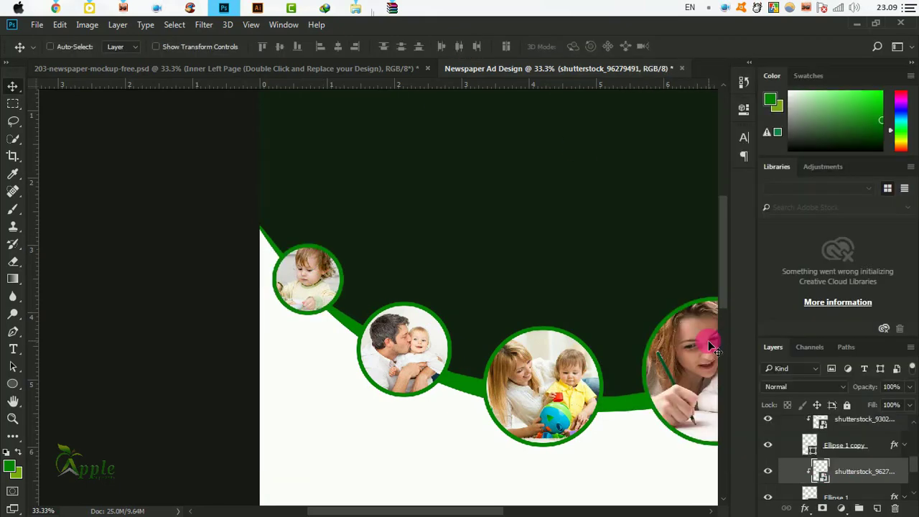
key("ctrl+minus")
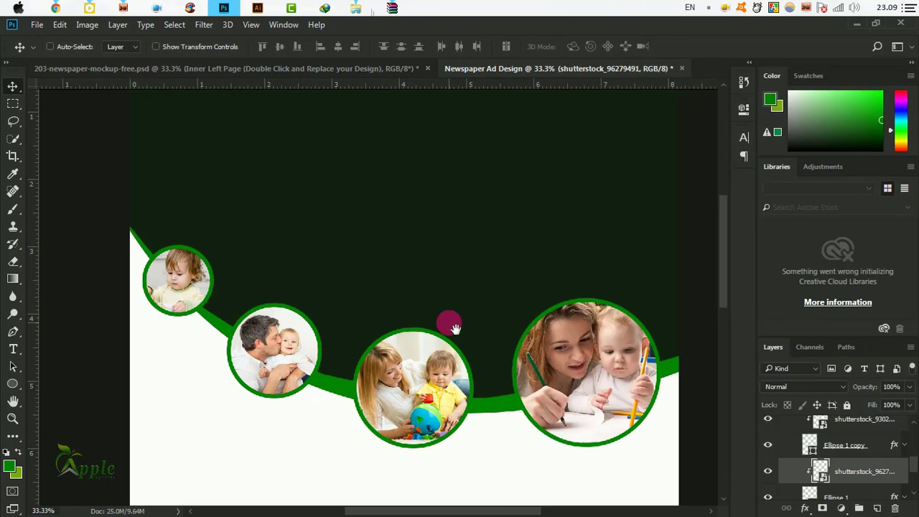
key("ctrl+minus")
scroll(833, 459, "up", 3)
left_click(830, 451)
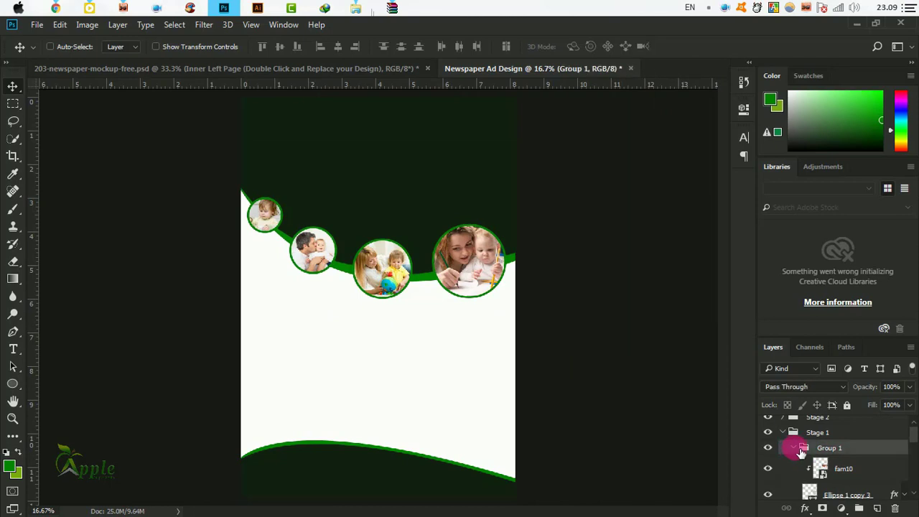
left_click(793, 447)
left_click(783, 434)
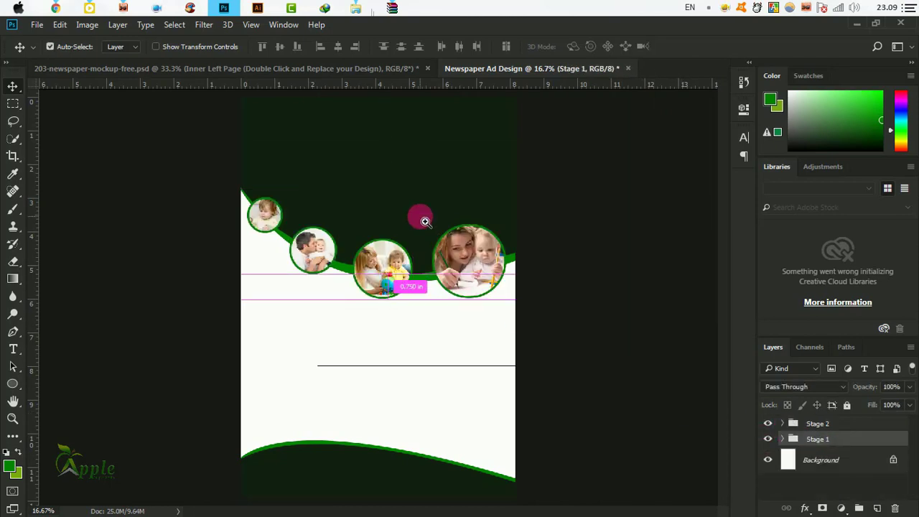
key("ctrl+plus")
left_click_drag(421, 216, 502, 193)
left_click(782, 439)
left_click(811, 476)
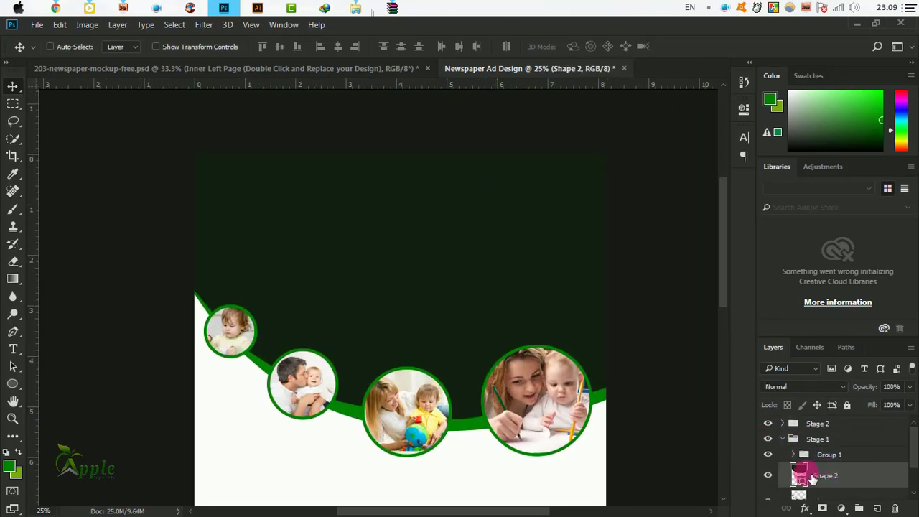
left_click(372, 14)
left_click(455, 53)
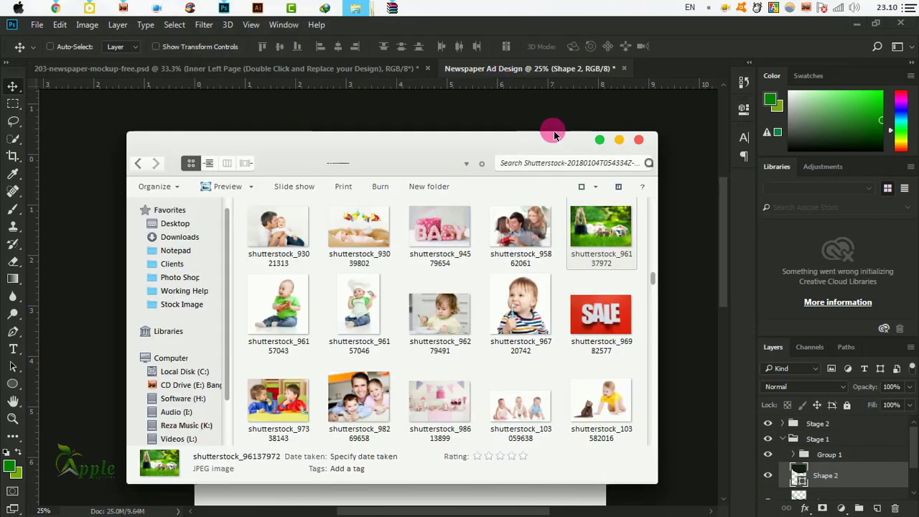
left_click(678, 263)
left_click_drag(606, 261, 344, 280)
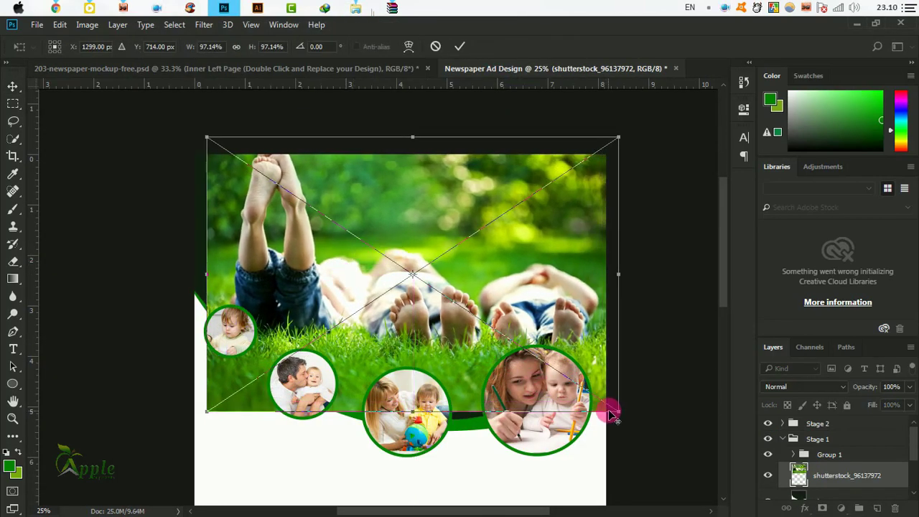
mouse_move(609, 414)
left_mouse_down()
mouse_move(607, 400)
mouse_move(568, 375)
left_mouse_up()
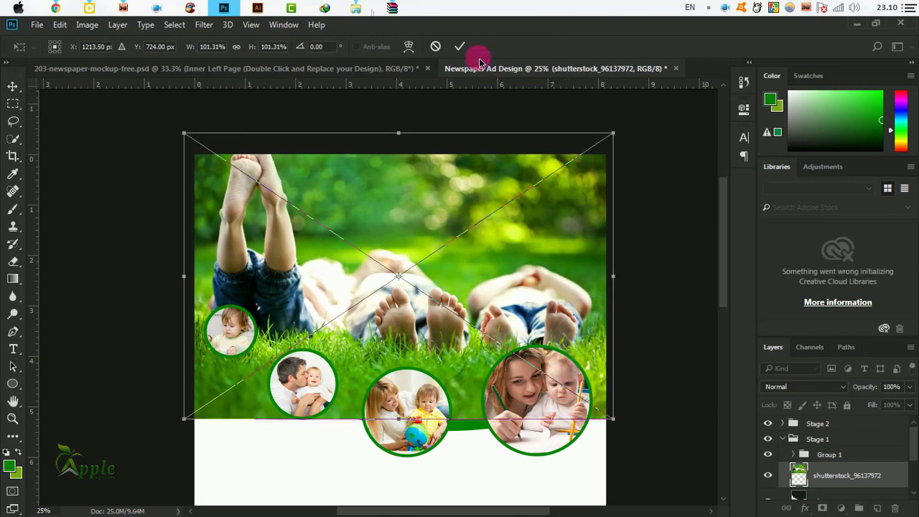
left_click(788, 405)
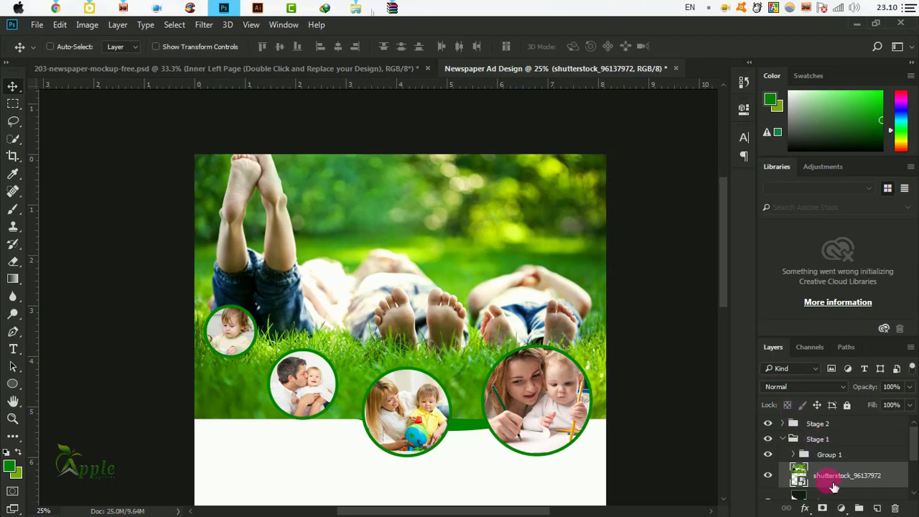
right_click(833, 487)
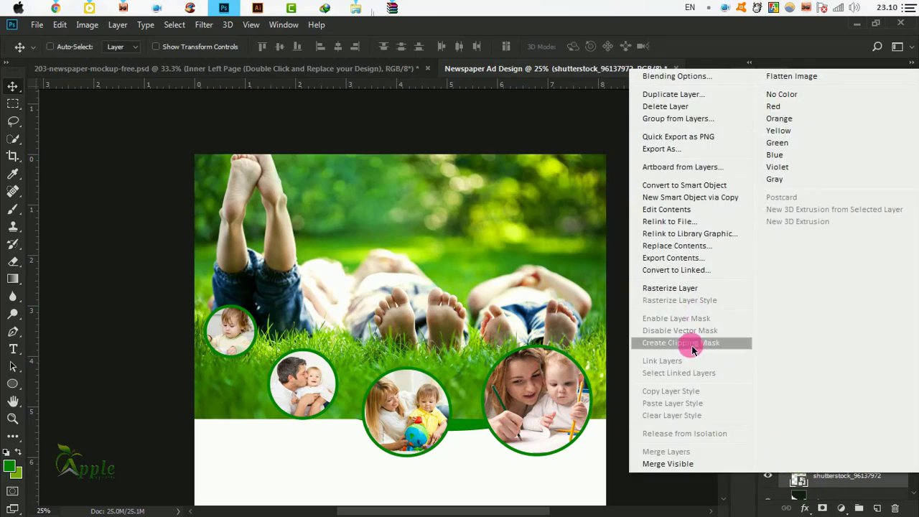
left_click(693, 350)
left_click(440, 355)
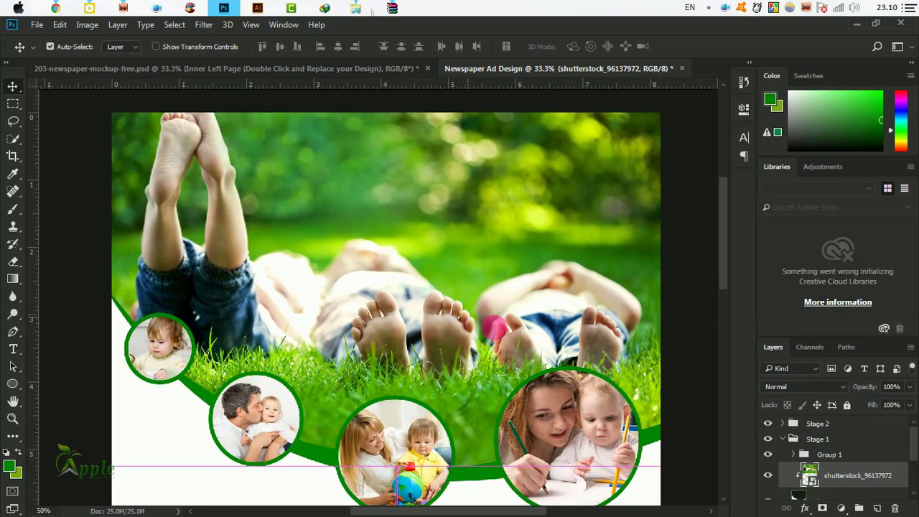
left_click(474, 328)
left_click(437, 361)
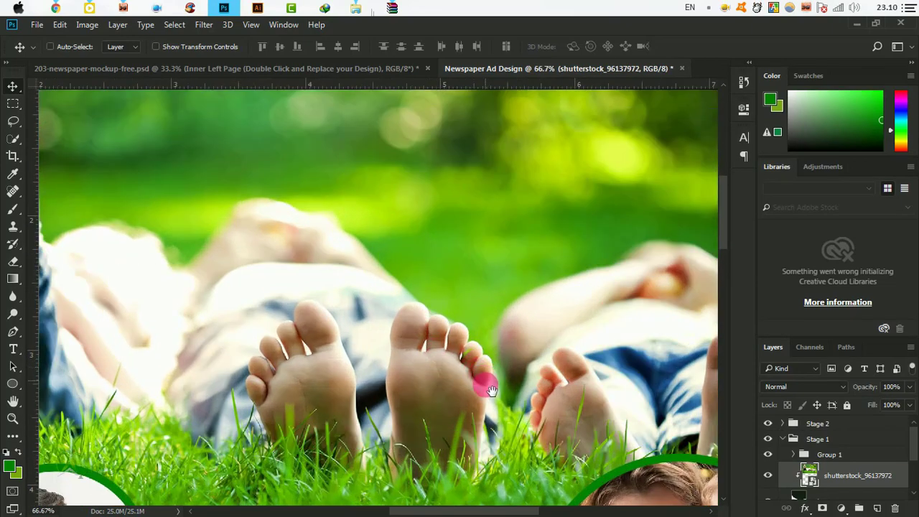
left_click_drag(430, 338, 348, 228)
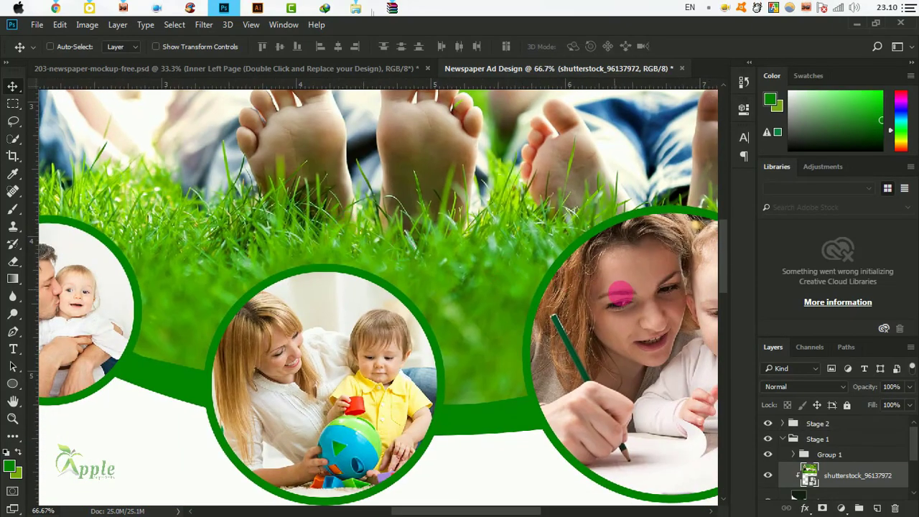
left_click(614, 299)
left_click_drag(599, 302, 424, 323)
left_click(425, 322, "alt")
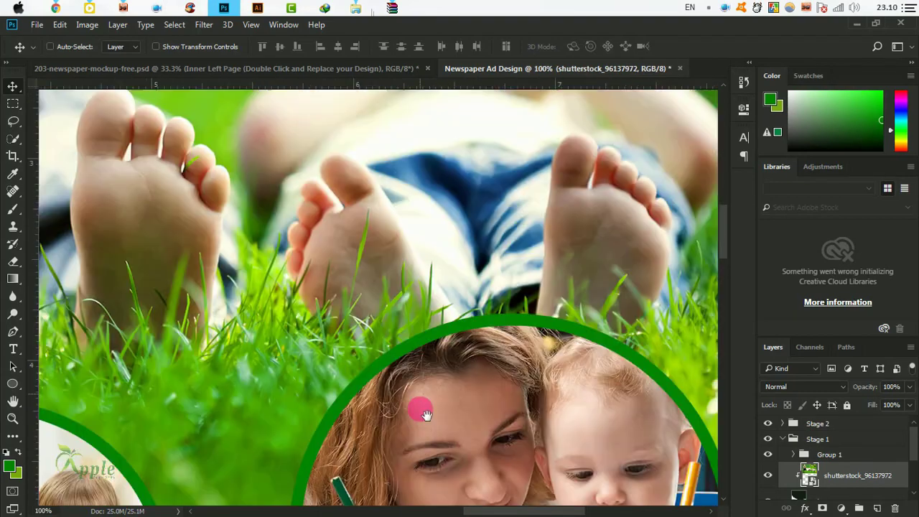
left_click_drag(424, 368, 423, 362)
key("ctrl+minus")
key("ctrl+minus")
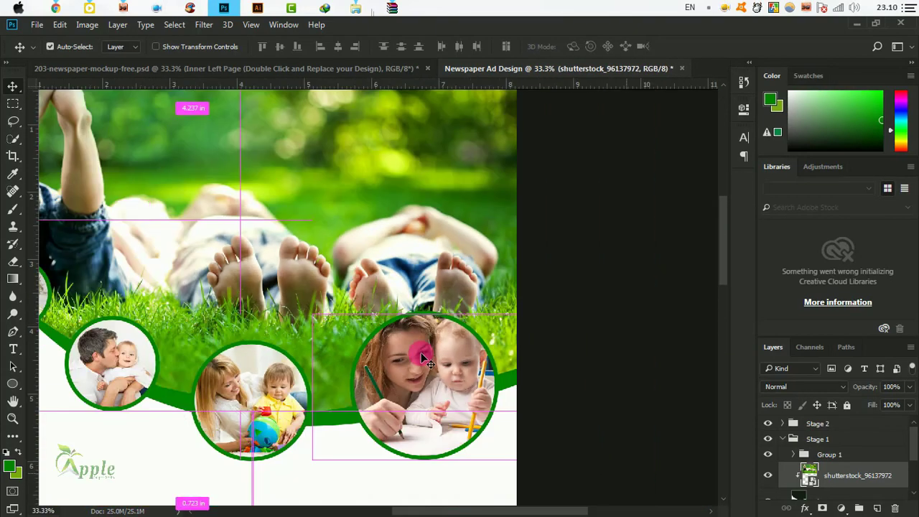
key("ctrl+minus")
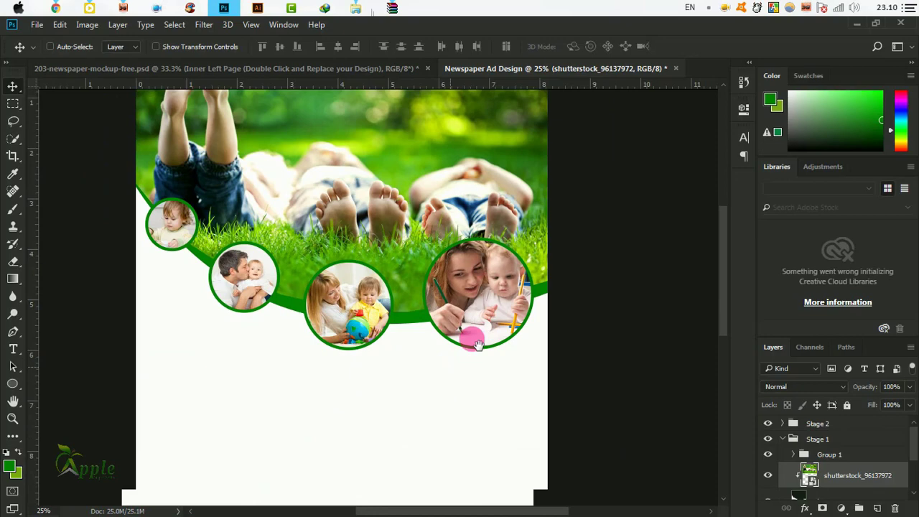
mouse_move(477, 344)
left_mouse_down()
mouse_move(493, 361)
mouse_move(521, 352)
mouse_move(538, 309)
mouse_move(524, 306)
left_mouse_up()
key("ctrl")
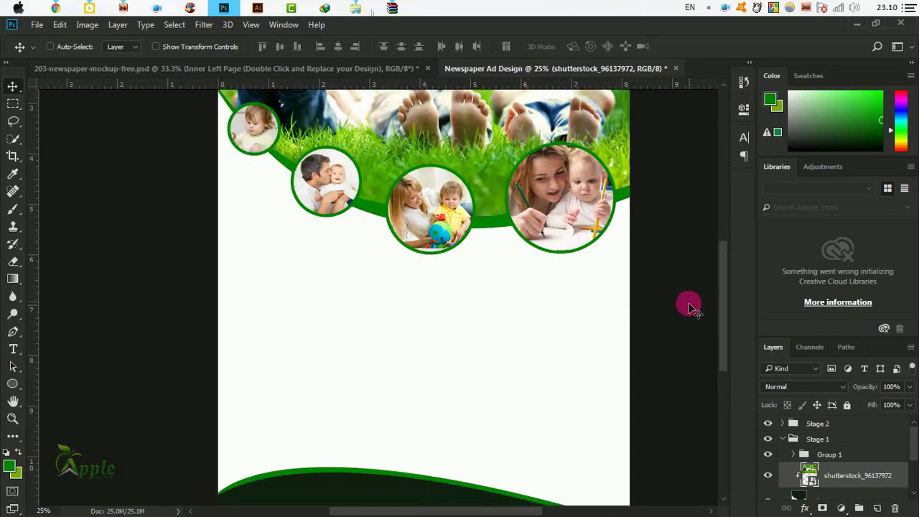
key("ctrl+minus")
key("ctrl+minus")
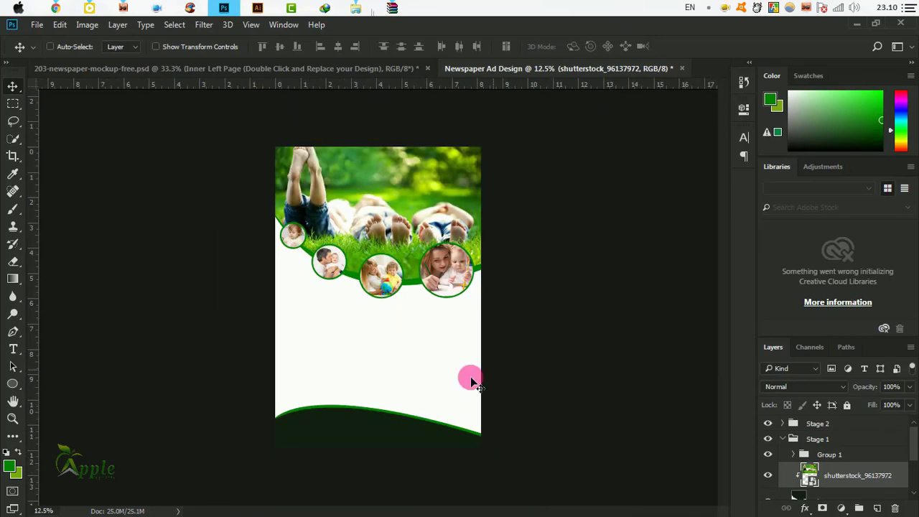
left_click(356, 443, "ctrl")
Add a Solid Color fill layer directly above the Background layer.
left_click(378, 441, "ctrl")
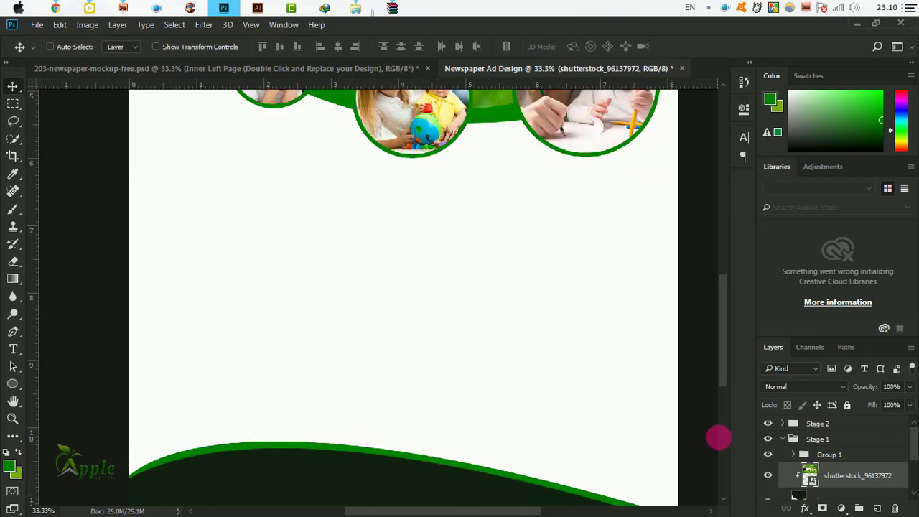
left_click(782, 439)
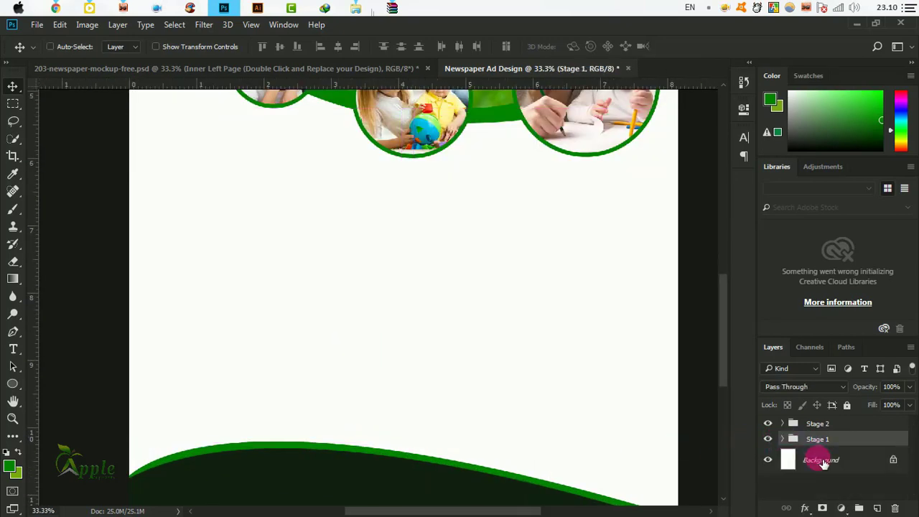
left_click(823, 464)
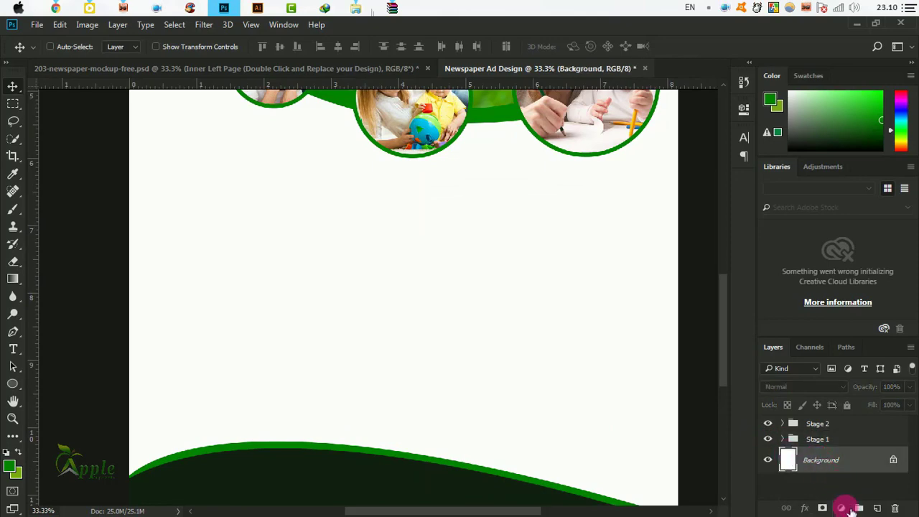
left_click(846, 507)
left_click(817, 218)
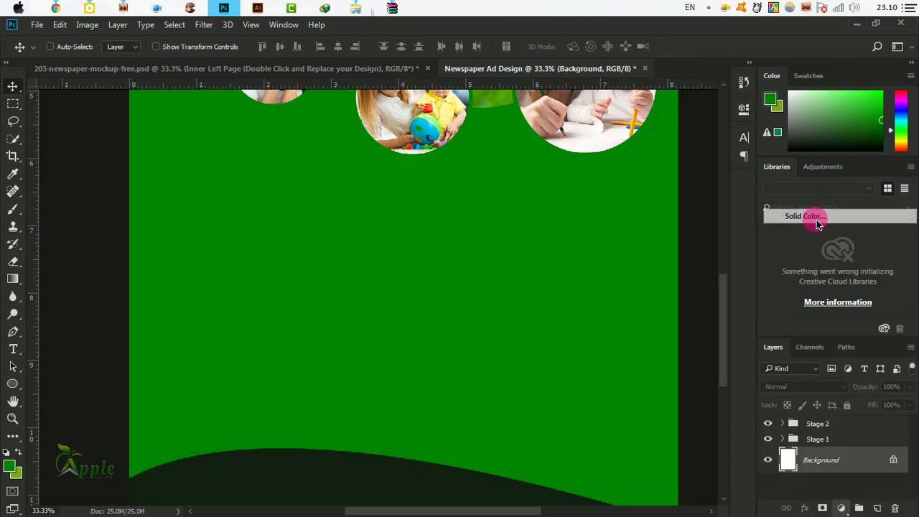
Set the fill colour to yellow-green #a0ae00 in the Color Picker.
left_click_drag(658, 141, 778, 218)
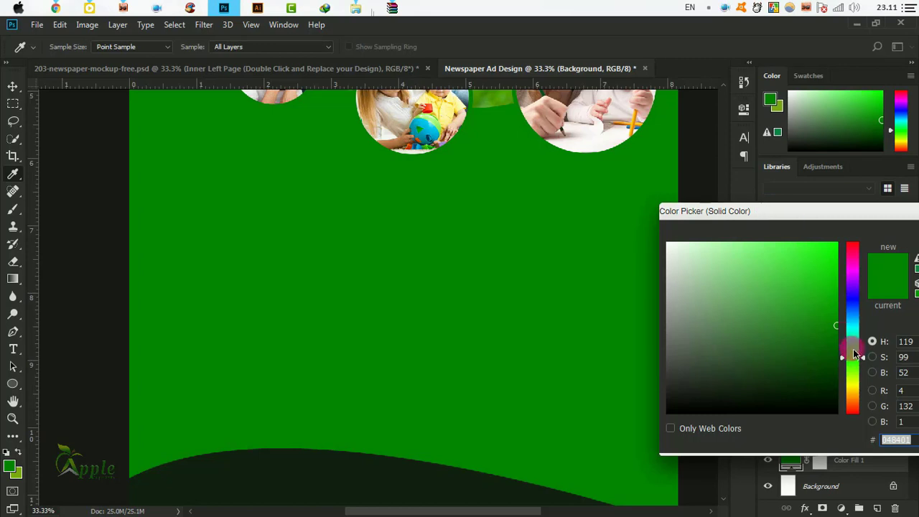
left_click(854, 386)
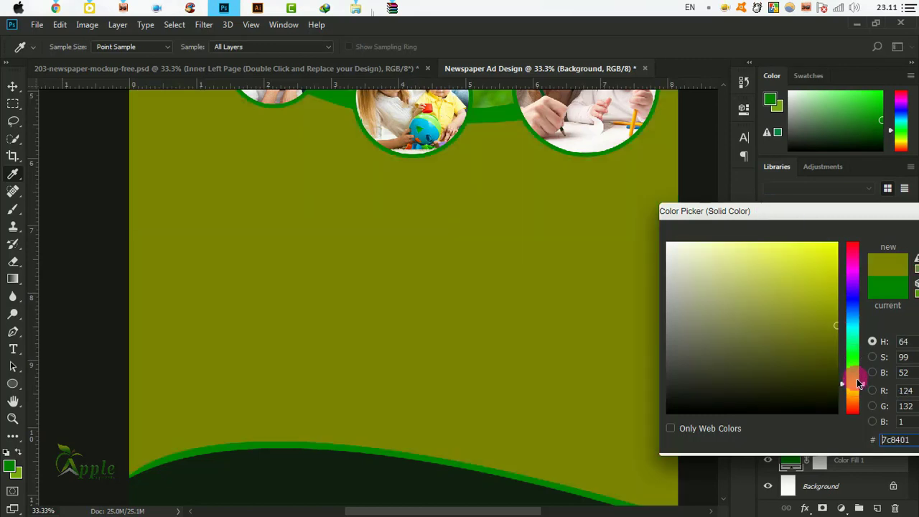
mouse_move(858, 384)
left_mouse_down()
mouse_move(858, 404)
mouse_move(865, 393)
left_mouse_up()
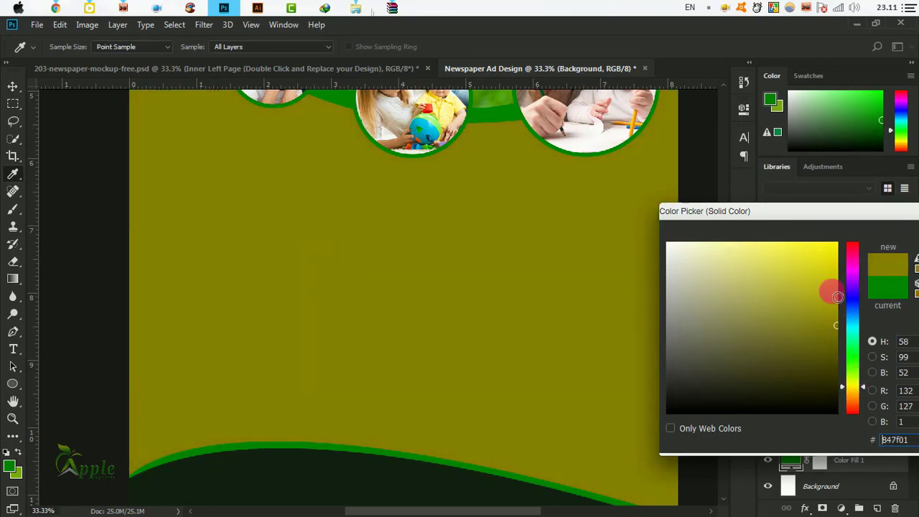
left_click_drag(838, 296, 838, 296)
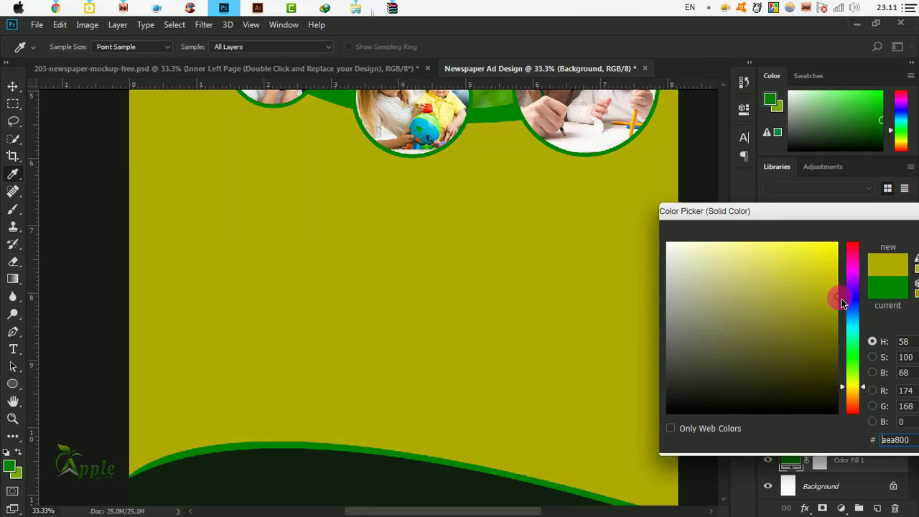
left_click_drag(866, 399, 863, 387)
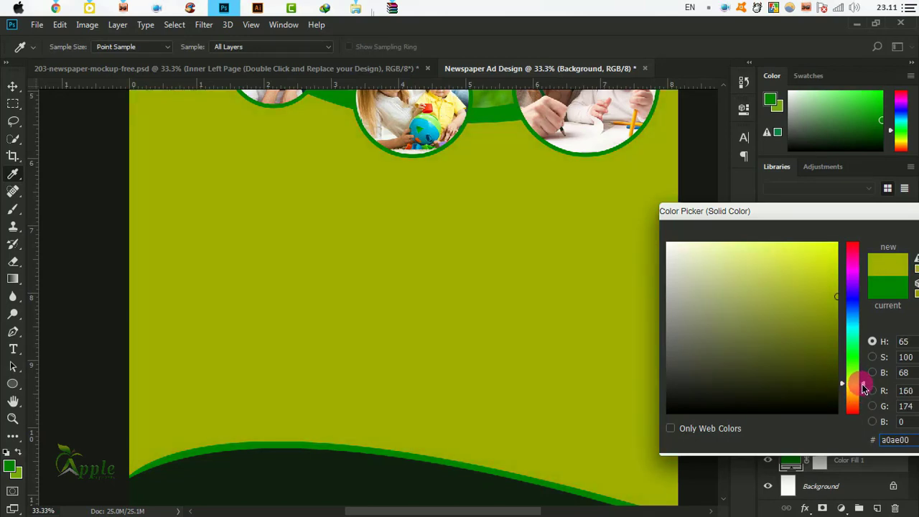
left_click_drag(852, 217, 643, 281)
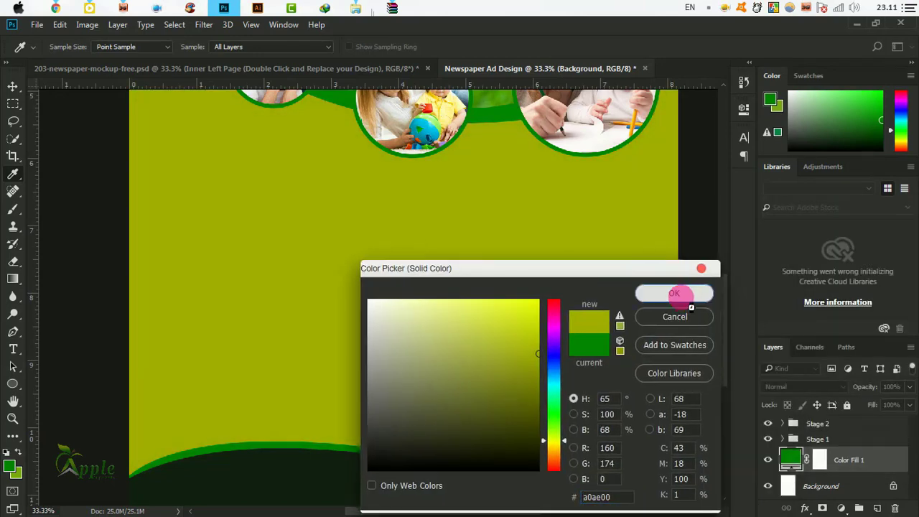
left_click(674, 293)
Check the whole page, zoom in on the dark bottom wave and select the Stage 2 group.
left_click_drag(553, 287, 523, 410)
left_click(404, 371, "alt")
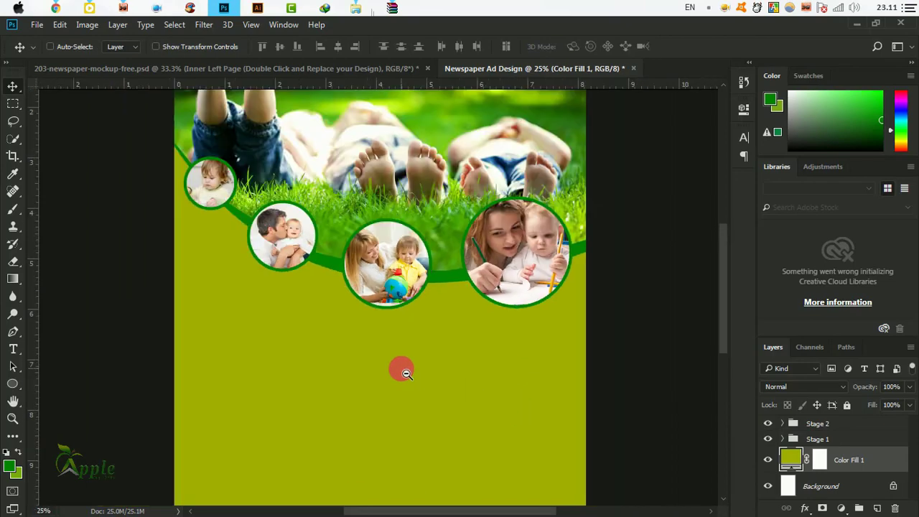
left_click(405, 372, "alt")
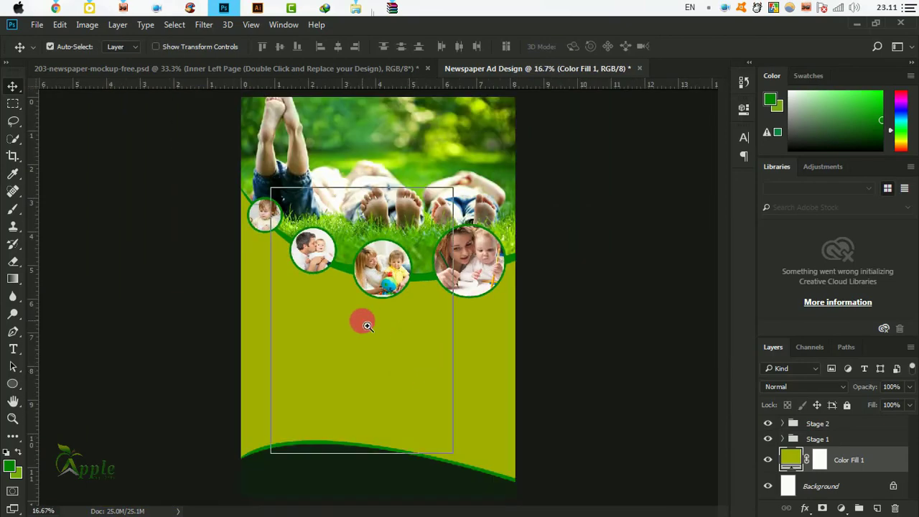
left_click(390, 380, "ctrl")
left_click(417, 395, "ctrl")
left_click_drag(417, 395, 469, 383)
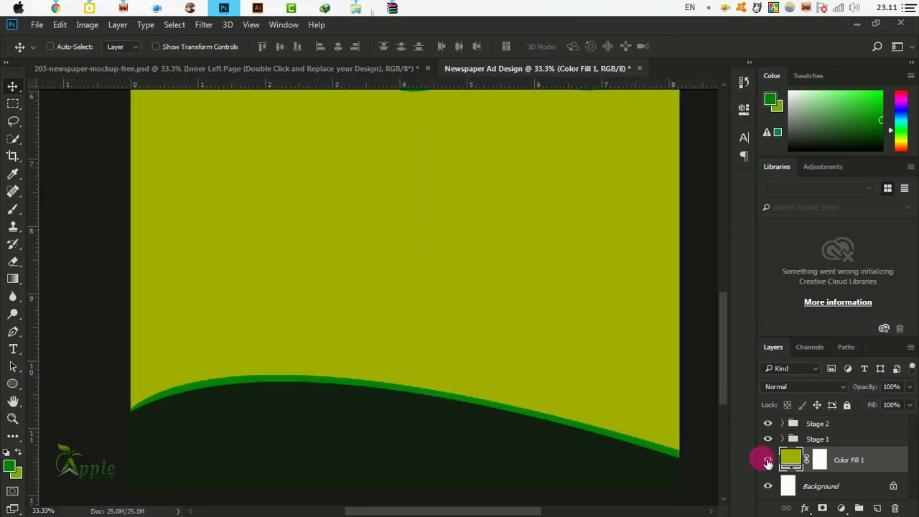
left_click(825, 424)
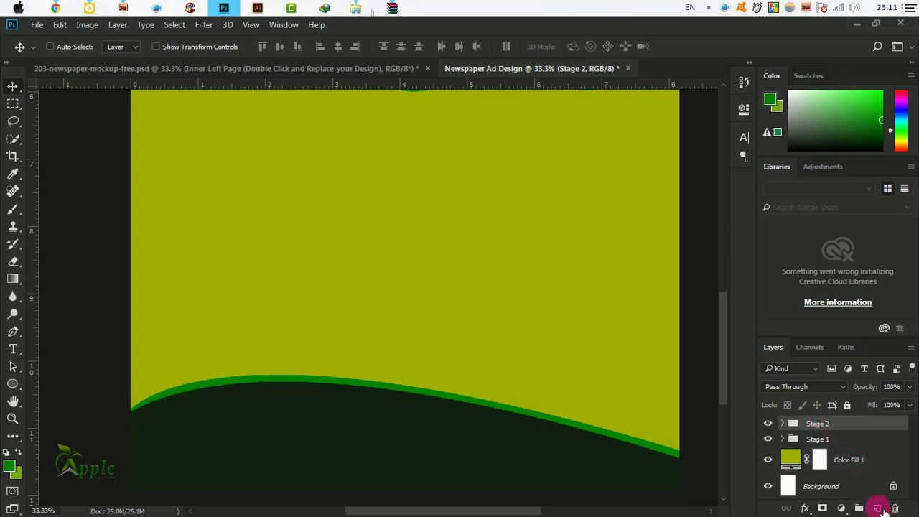
Add a new Layer 1 on top and start a text line on the dark bottom wave.
left_click(878, 508)
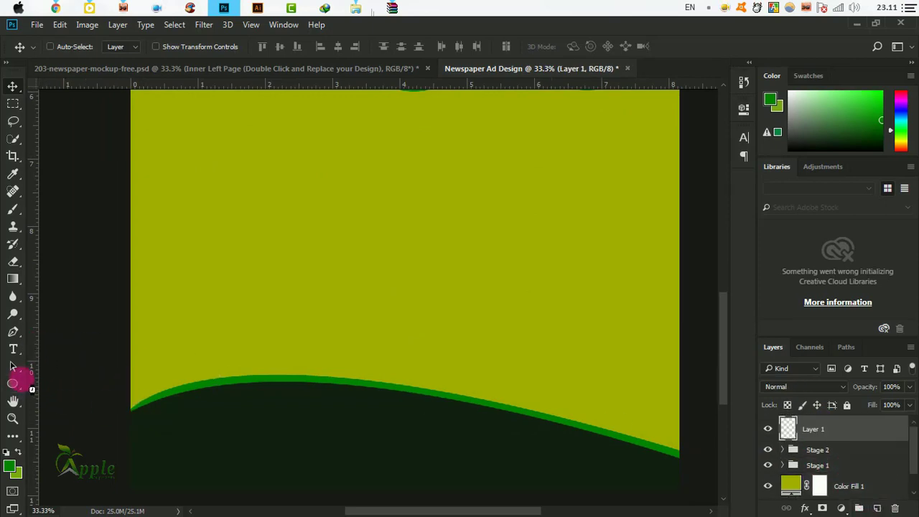
left_click(15, 349)
left_click(187, 434)
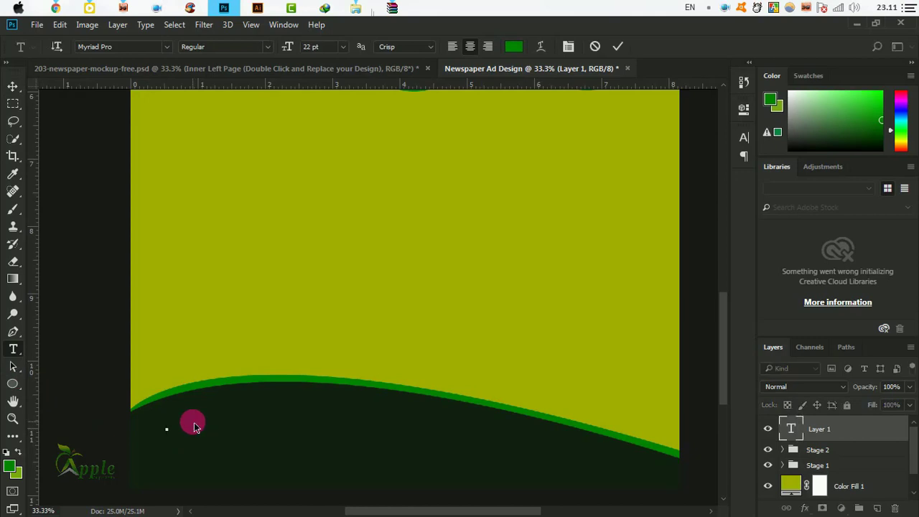
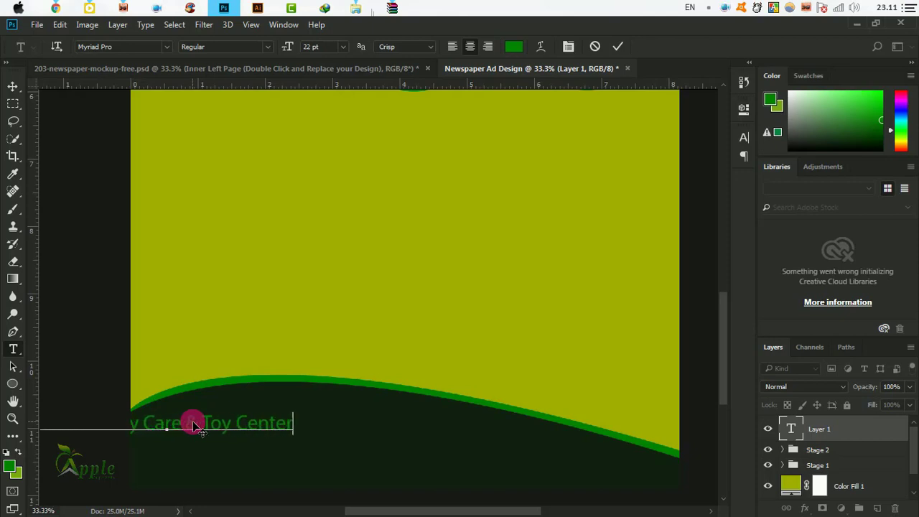
Set the selected headline text in the Bebas Neue font.
key("ctrl+a")
left_click(744, 137)
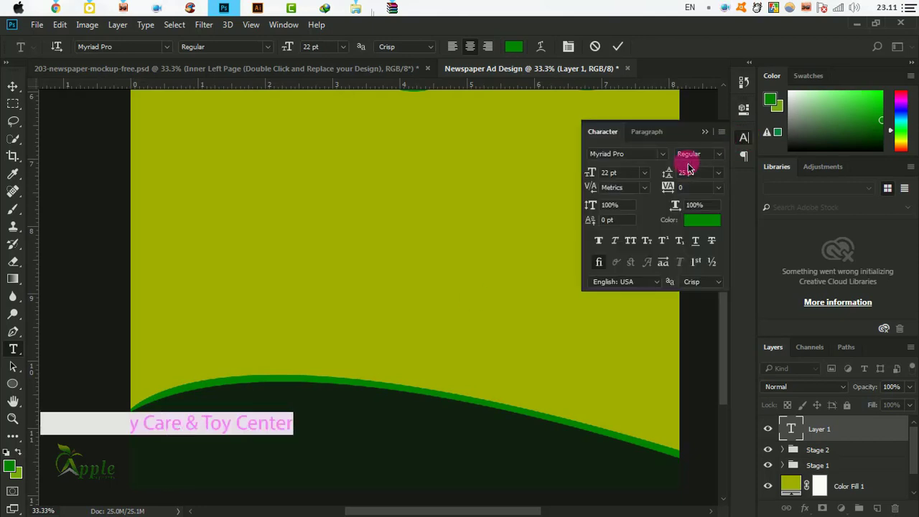
left_click(668, 156)
scroll(691, 164, "up", 3)
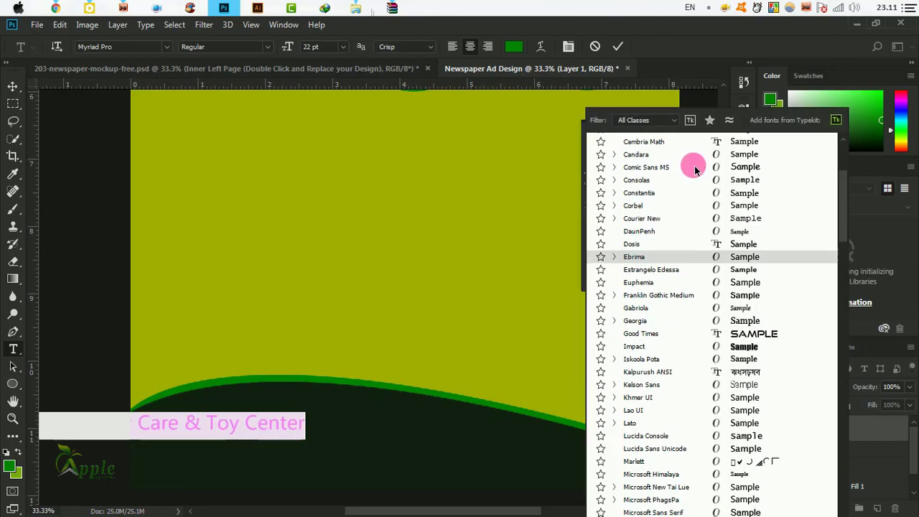
scroll(790, 215, "up", 2)
scroll(793, 221, "up", 1)
scroll(775, 201, "up", 3)
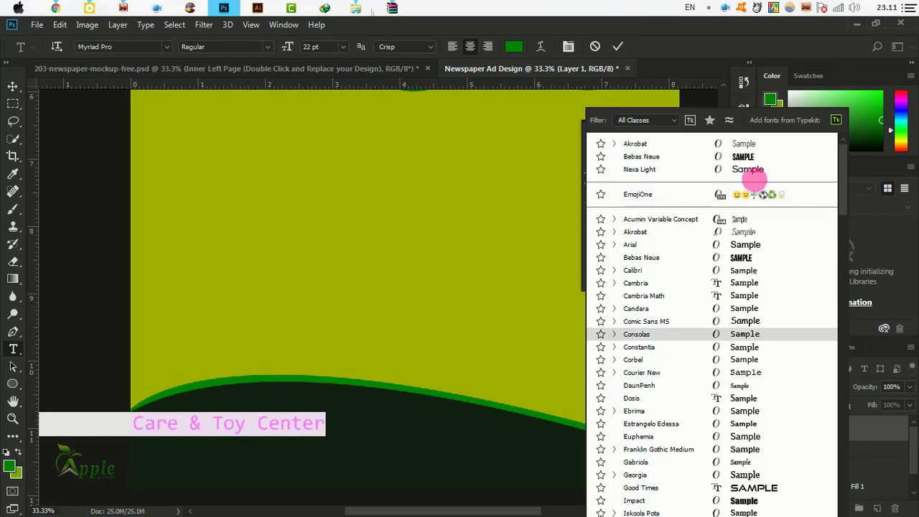
left_click(743, 257)
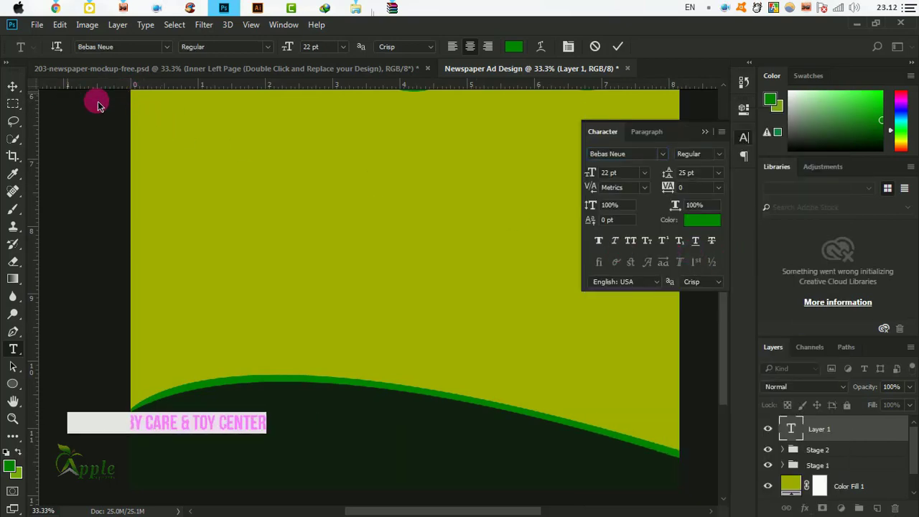
Colour the headline white (#fcfefc) and commit the text edit.
left_click(702, 219)
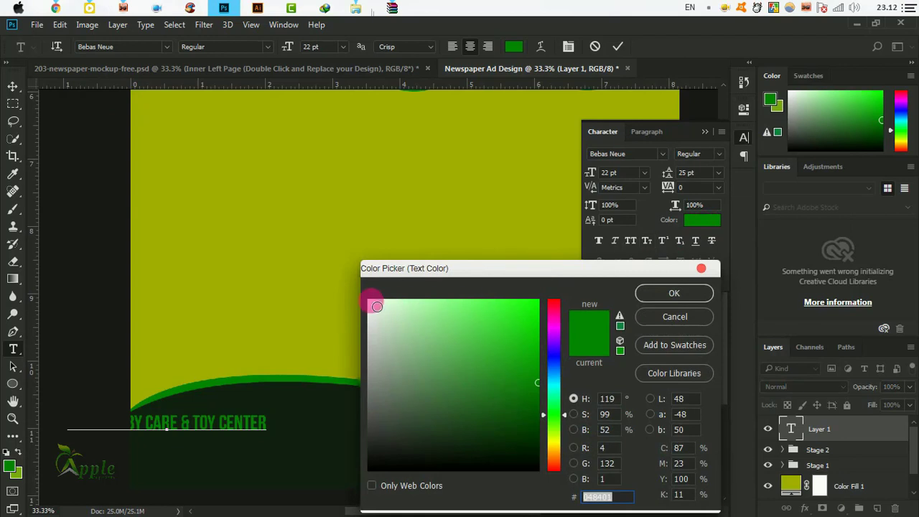
left_click_drag(375, 306, 368, 300)
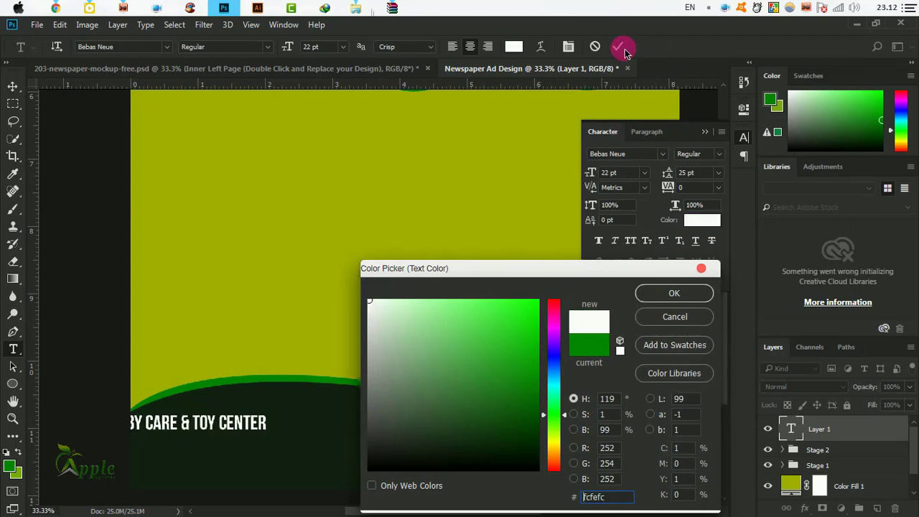
left_click(674, 293)
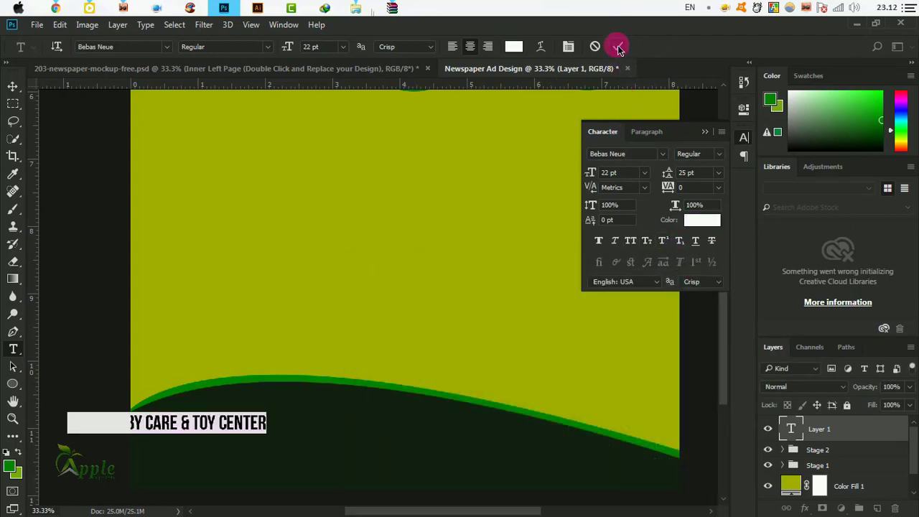
left_click(617, 46)
left_click(16, 87)
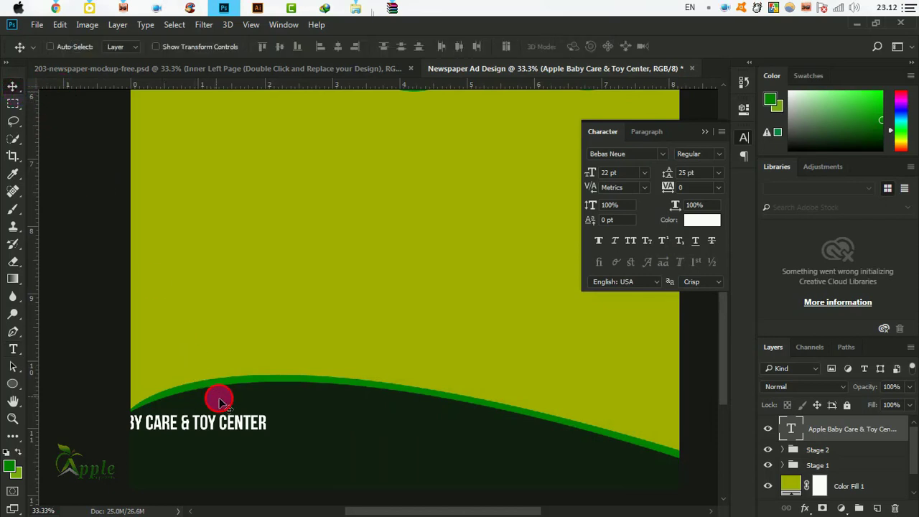
Drag the white headline onto the dark band below the green curve, fine-tuning it zoomed in.
left_click_drag(221, 402, 335, 404)
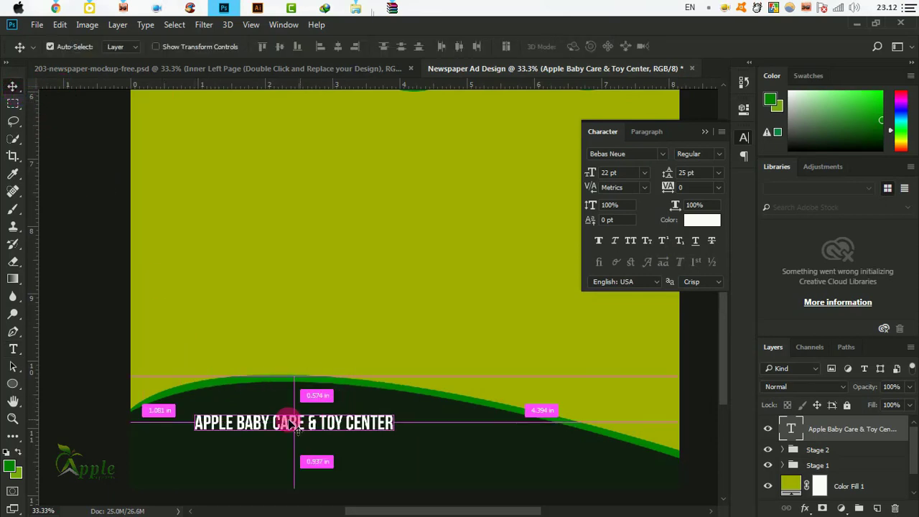
key("ctrl+plus")
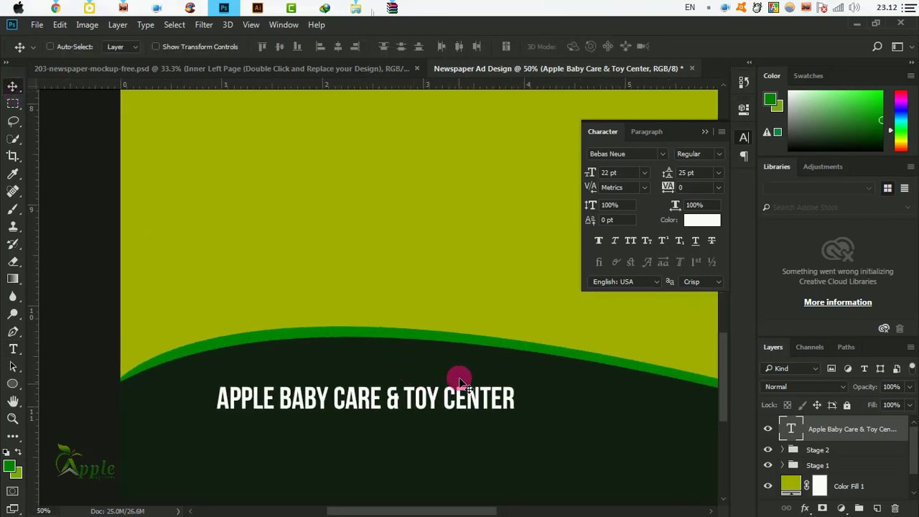
mouse_move(387, 401)
left_mouse_down()
mouse_move(322, 382)
mouse_move(344, 397)
left_mouse_up()
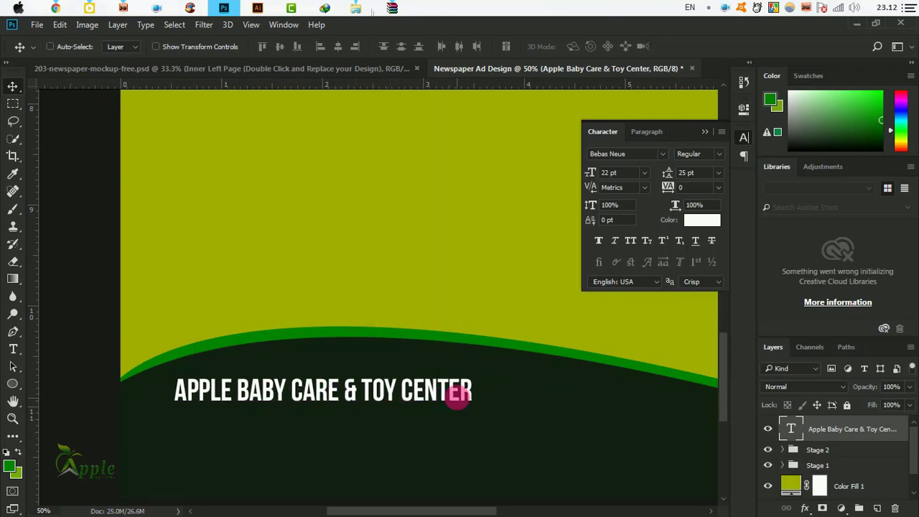
mouse_move(458, 397)
left_mouse_down()
mouse_move(359, 297)
mouse_move(412, 318)
left_mouse_up()
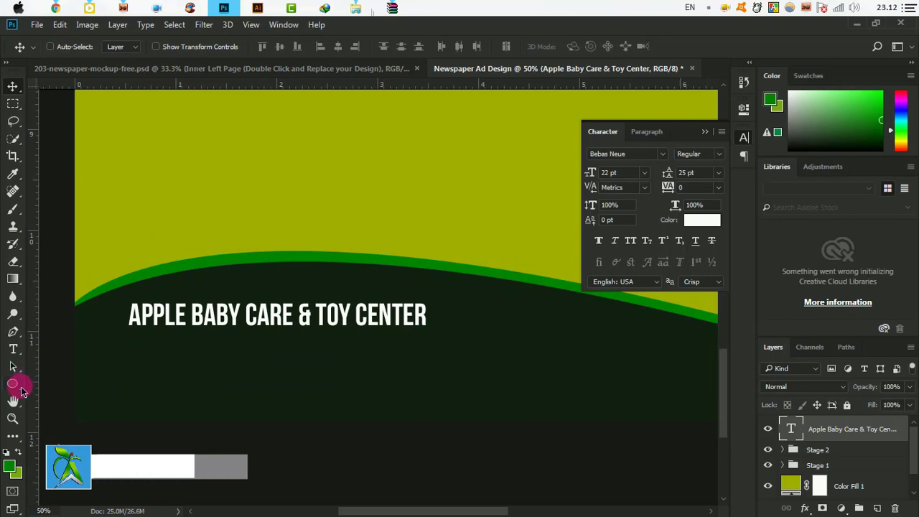
left_click(13, 349)
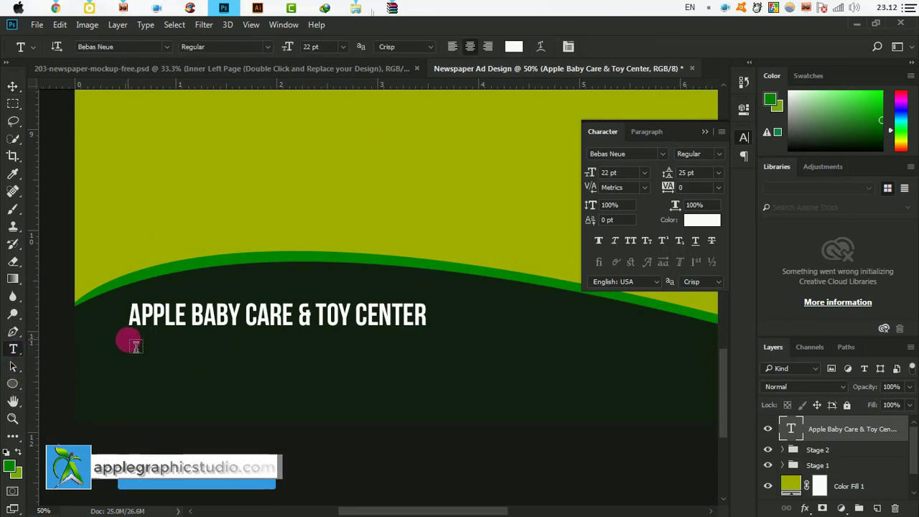
Draw a paragraph text box under the headline and fill it with Lorem Ipsum placeholder text.
mouse_move(135, 347)
left_mouse_down()
mouse_move(615, 386)
mouse_move(698, 383)
left_mouse_up()
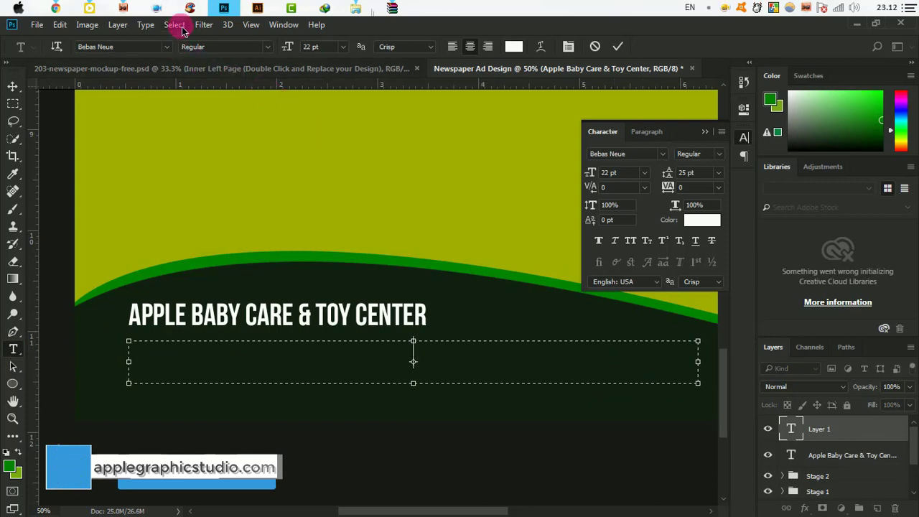
left_click(145, 24)
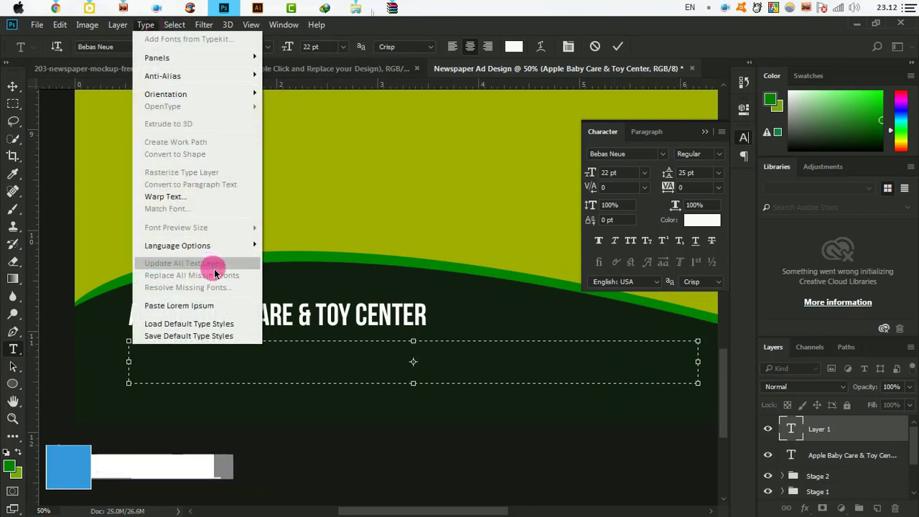
left_click(214, 305)
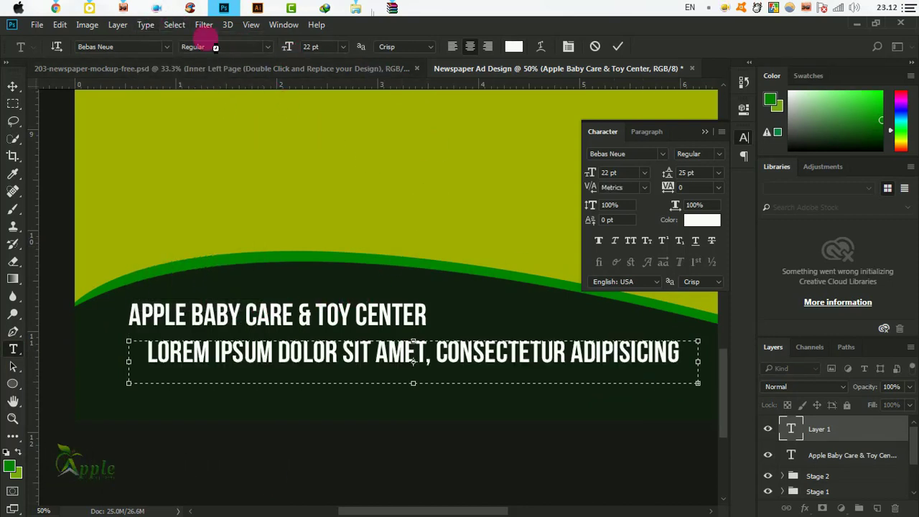
left_click(174, 24)
left_click(189, 37)
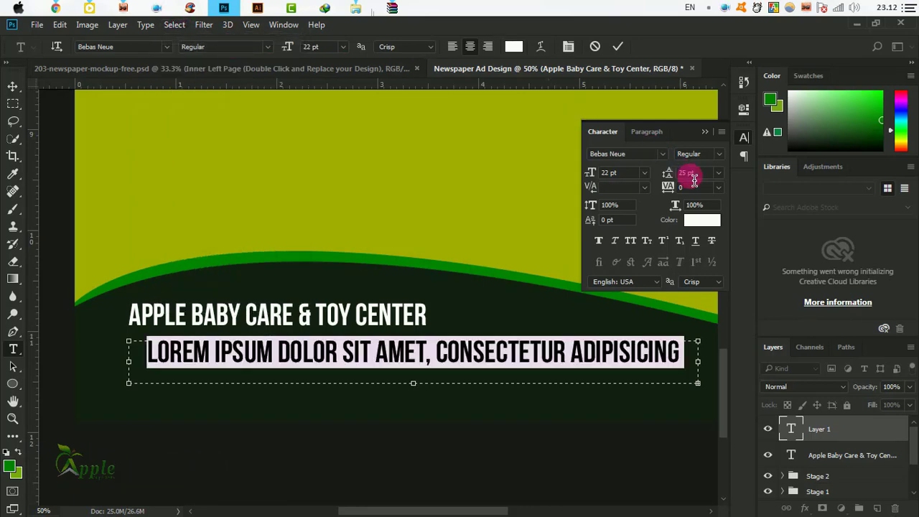
Format the placeholder as 7 pt Akrobat with 10 pt leading, left-aligned, and commit it.
left_click_drag(609, 179, 585, 177)
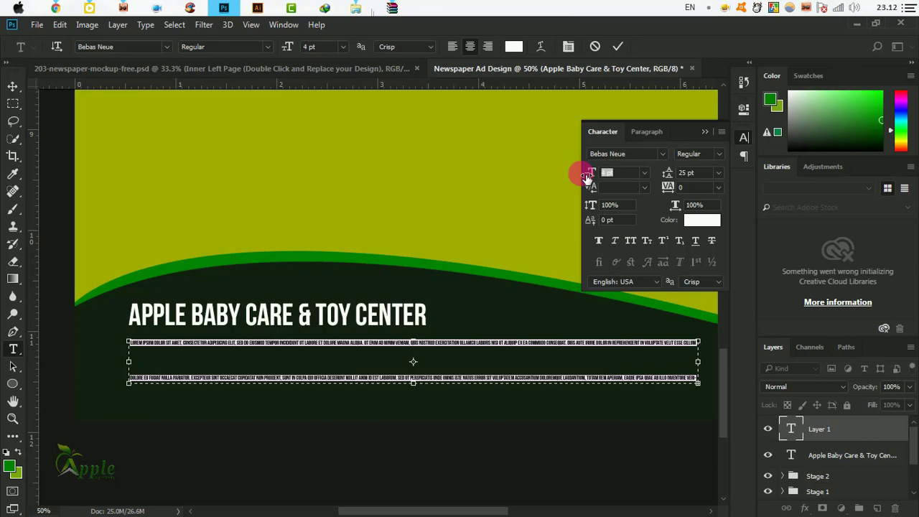
left_click_drag(588, 177, 590, 179)
left_click(608, 173)
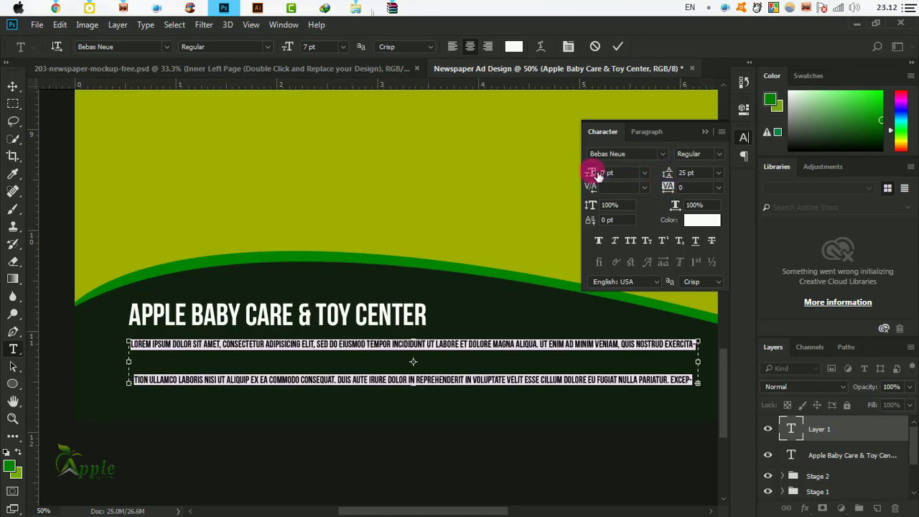
left_click_drag(668, 176, 653, 174)
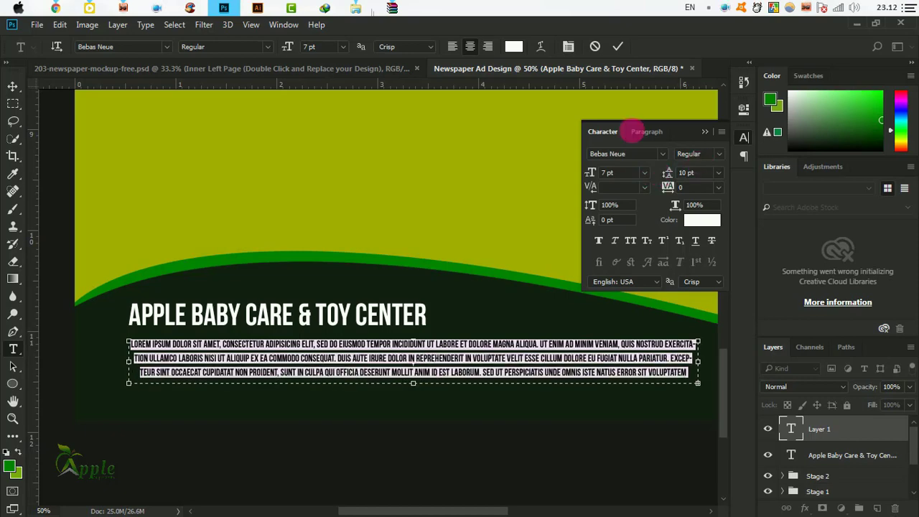
left_click(453, 45)
left_click(662, 154)
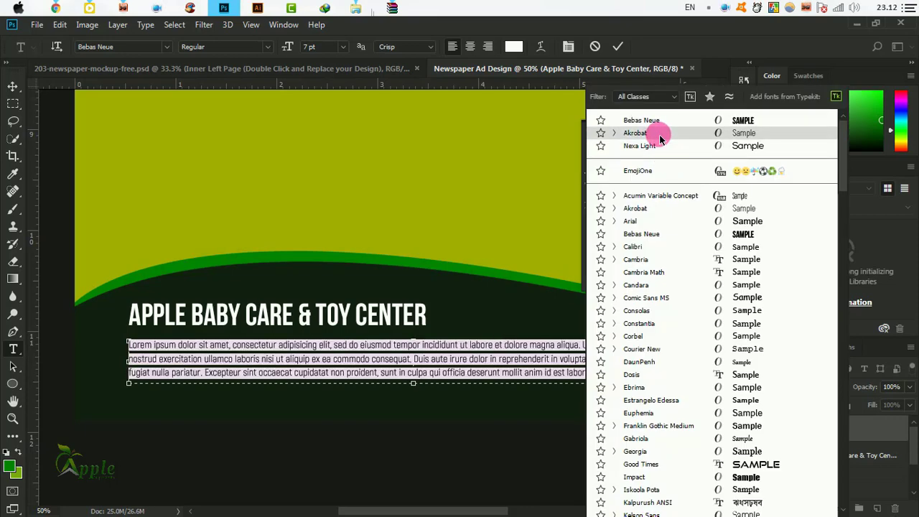
left_click(660, 134)
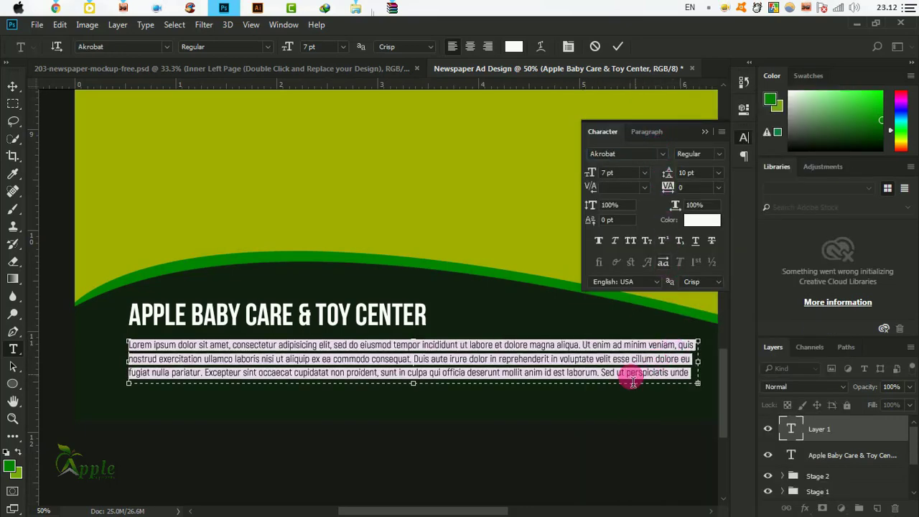
left_click(609, 380)
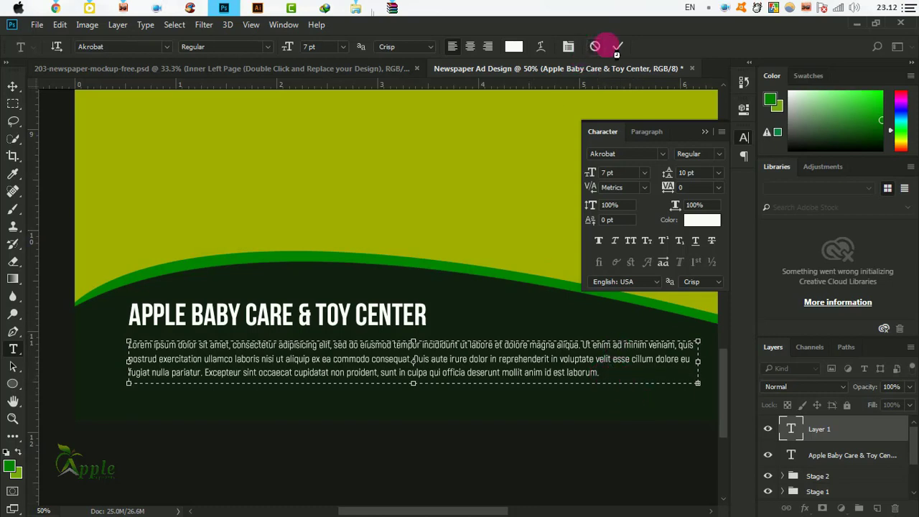
left_click(618, 46)
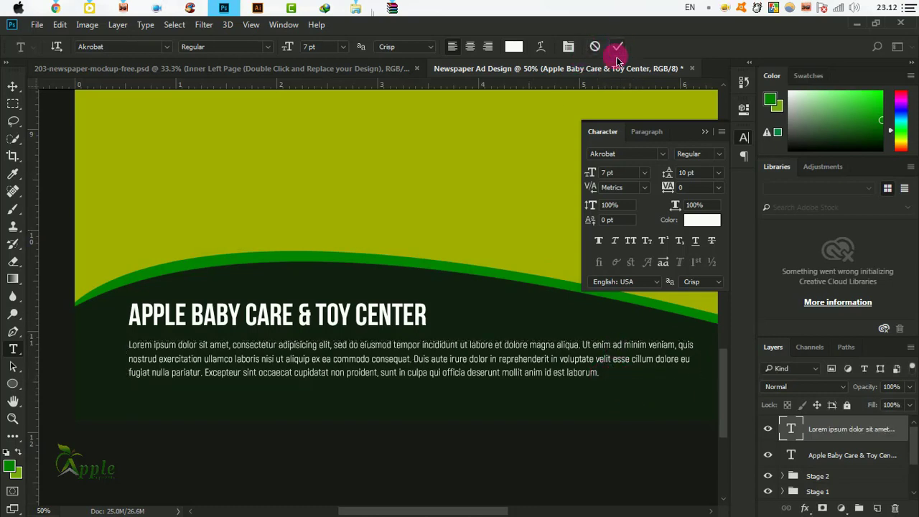
Nudge the body paragraph snugly under the headline and pan up to reveal the top photos.
left_click(14, 86)
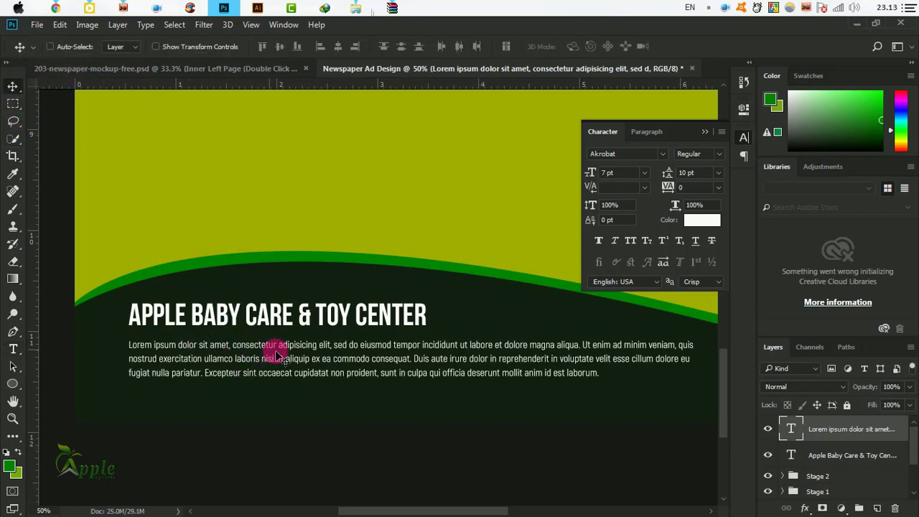
left_click_drag(273, 352, 275, 356)
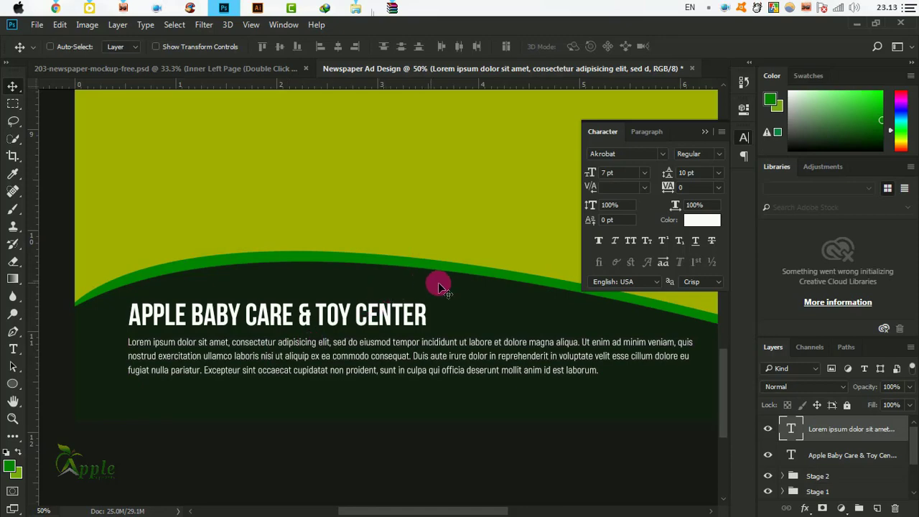
left_click_drag(506, 289, 338, 305)
left_click(418, 306, "alt")
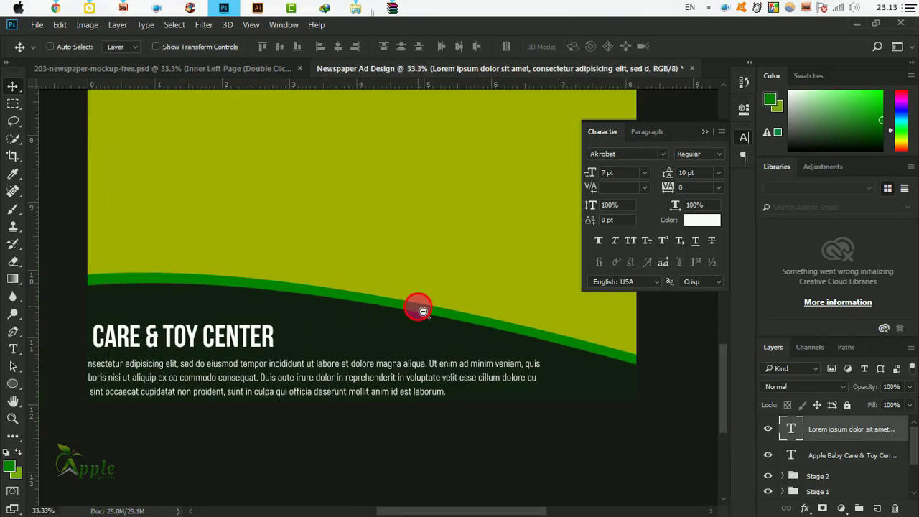
left_click(704, 132)
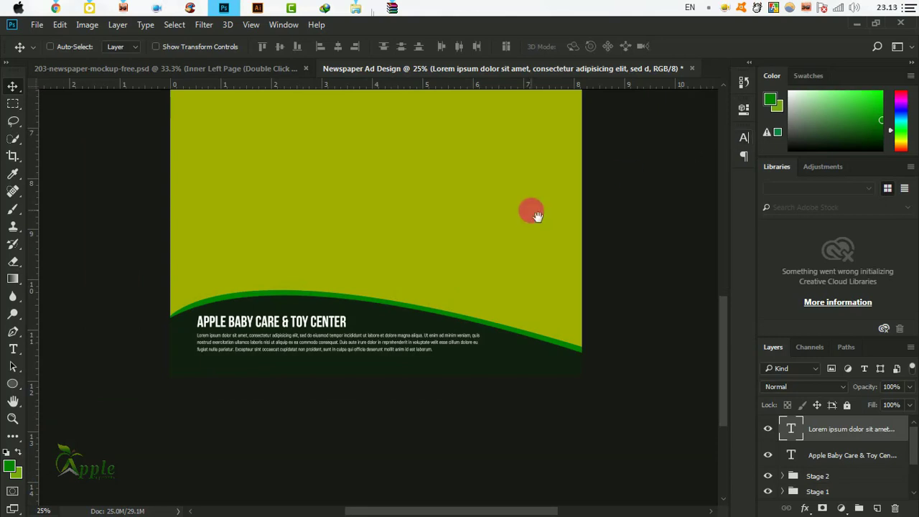
left_click_drag(532, 211, 576, 308)
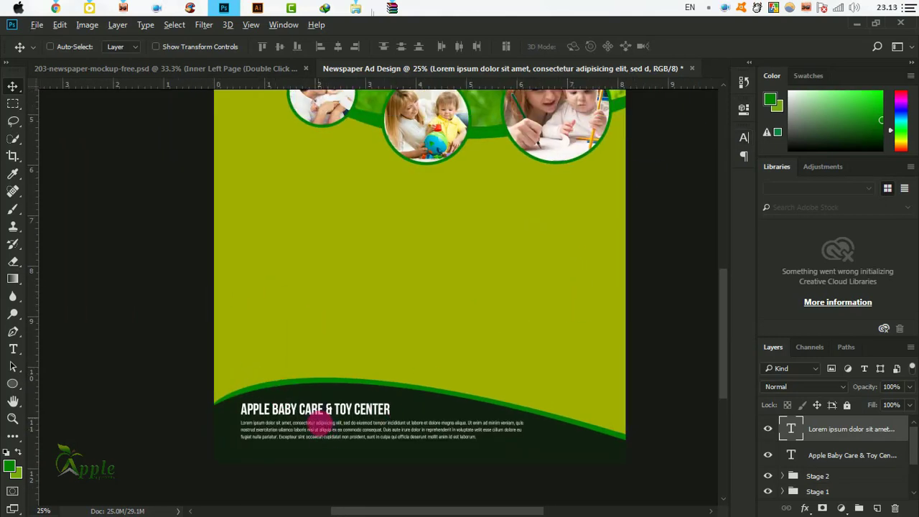
Duplicate the headline and body text layers upward onto the green area.
left_click(819, 456, "shift")
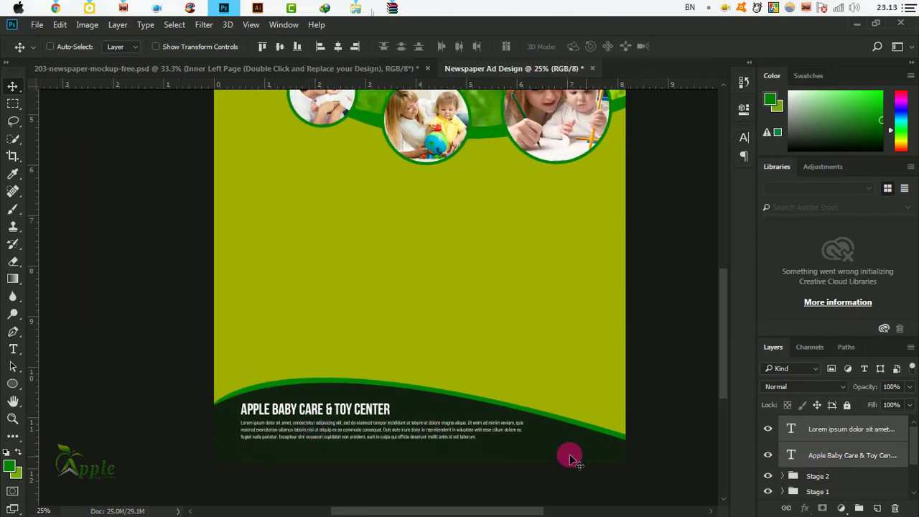
left_click_drag(352, 403, 349, 198)
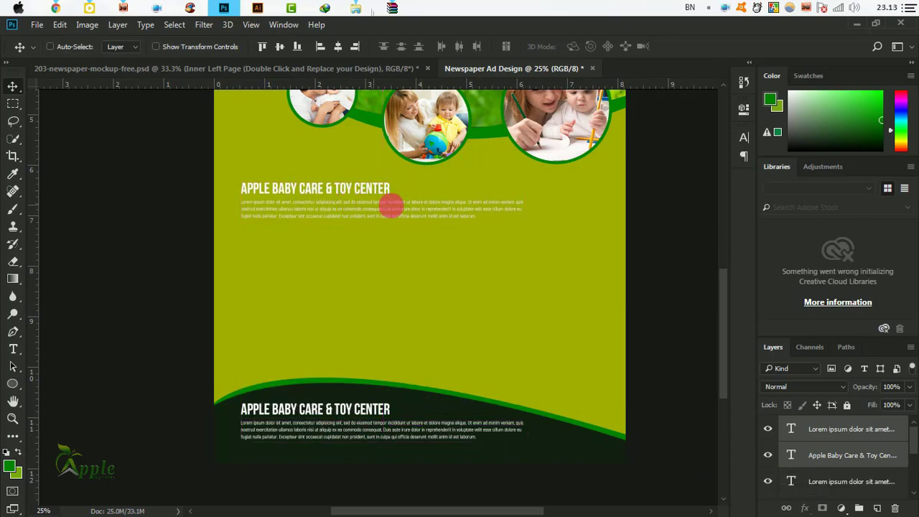
scroll(431, 273, "up", 5)
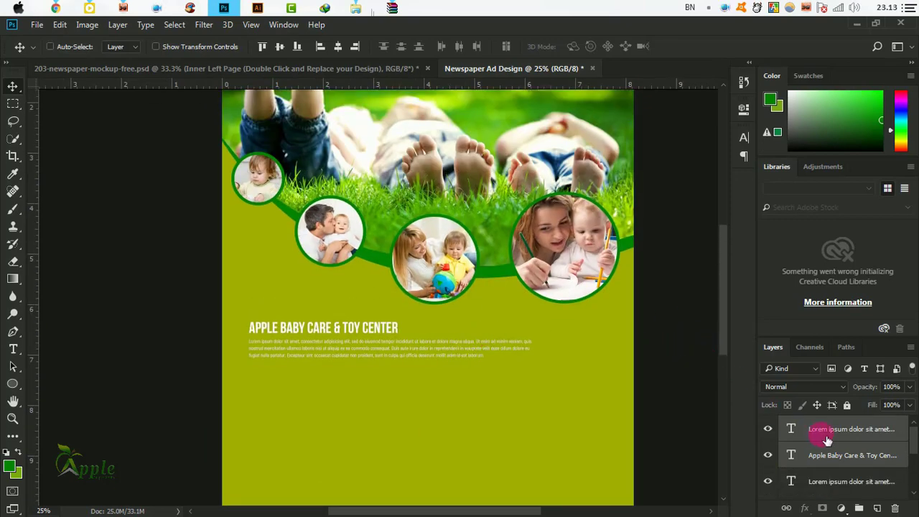
Recolour the copied body text and headline near-black (#171717 / #101010).
left_click(852, 439)
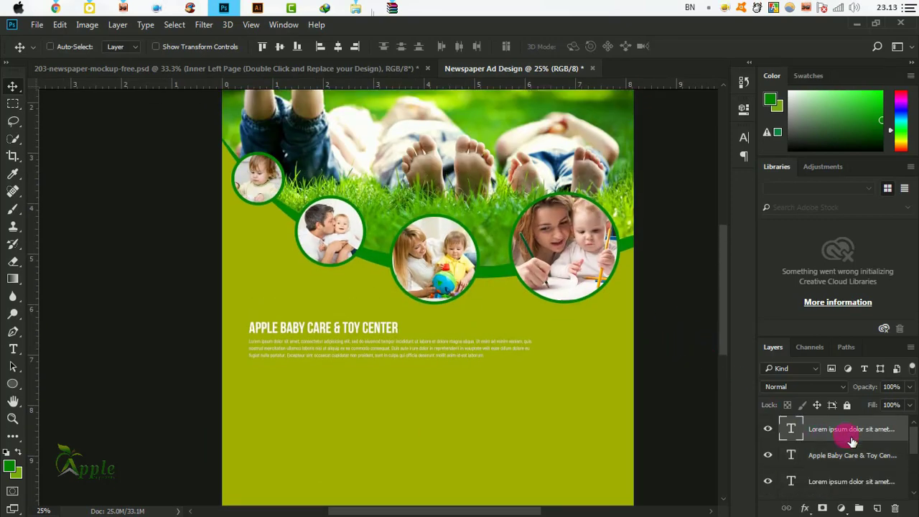
left_click(744, 137)
left_click(704, 219)
left_click_drag(509, 391, 373, 458)
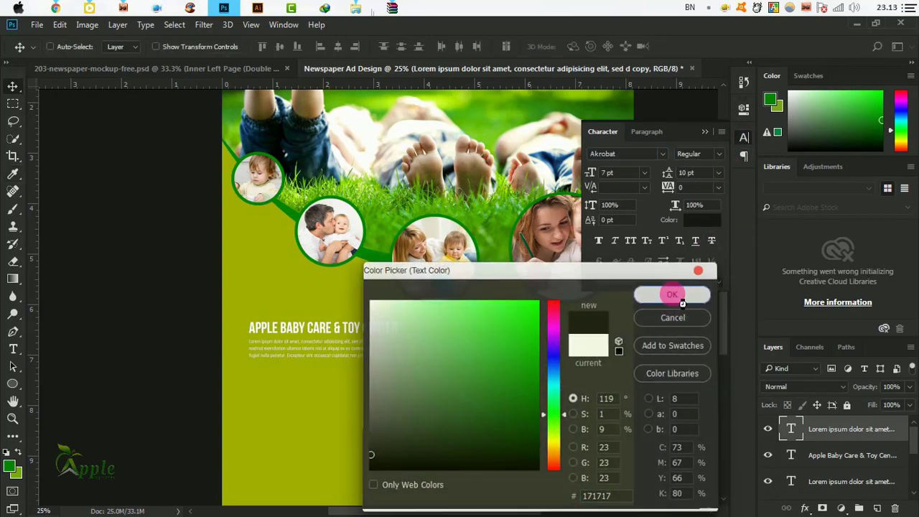
left_click(672, 293)
left_click(823, 463)
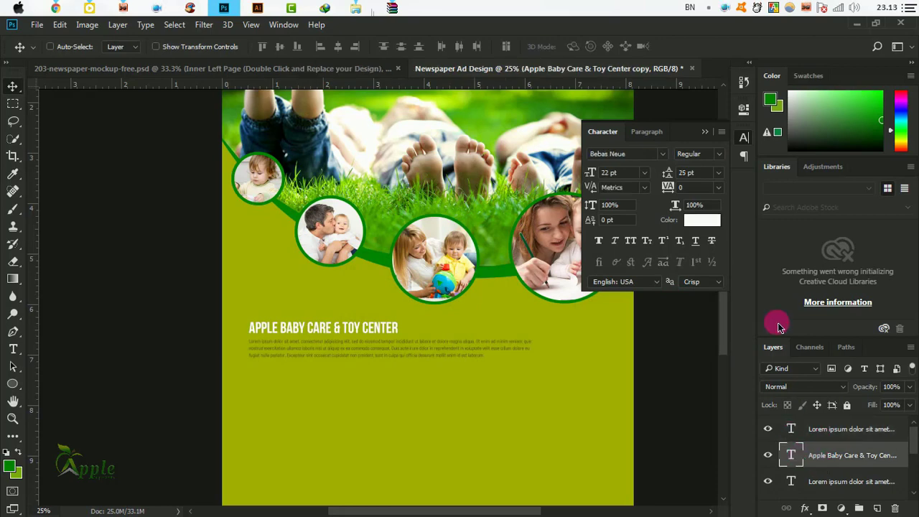
left_click(701, 219)
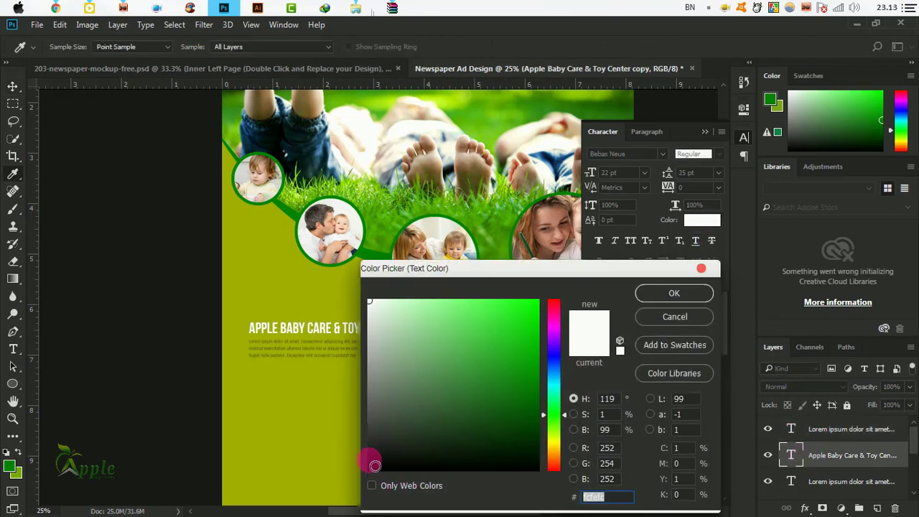
left_click(370, 460)
left_click(675, 293)
Make the copied heading 14 pt and left-aligned.
left_click(704, 132)
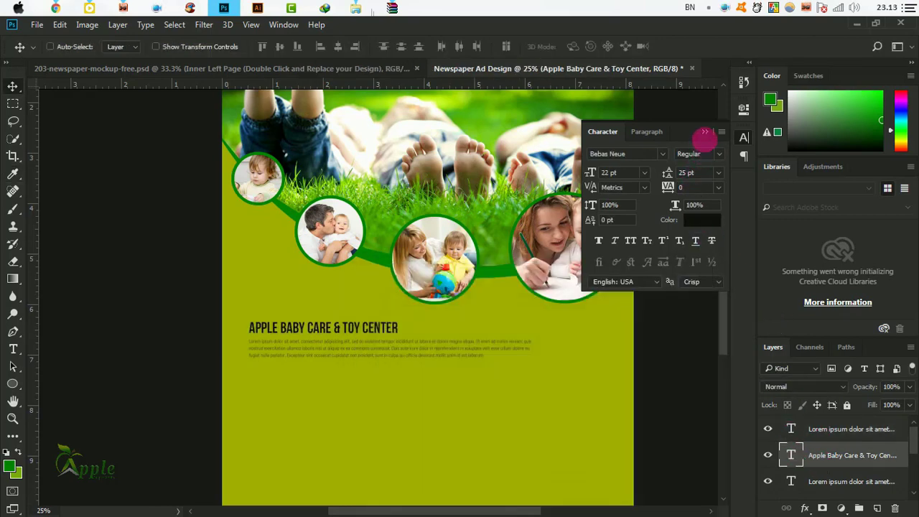
left_click(400, 321, "ctrl")
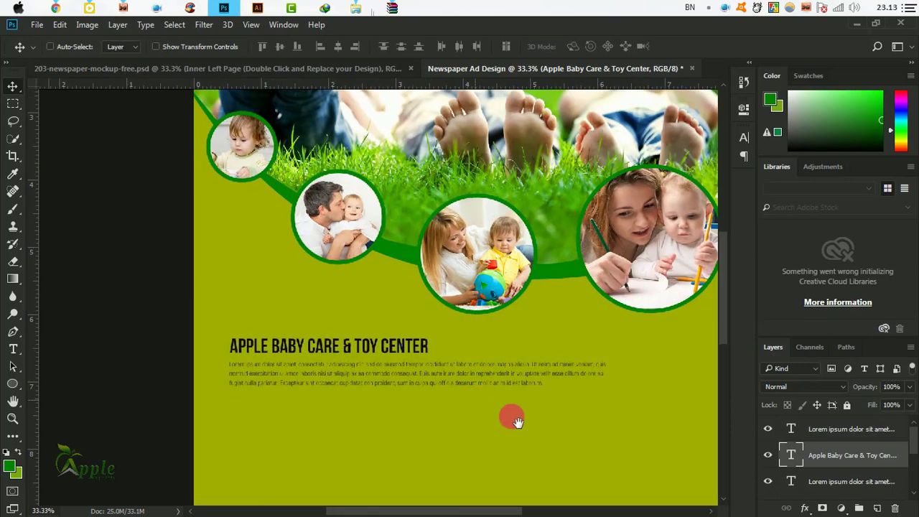
left_click(13, 350)
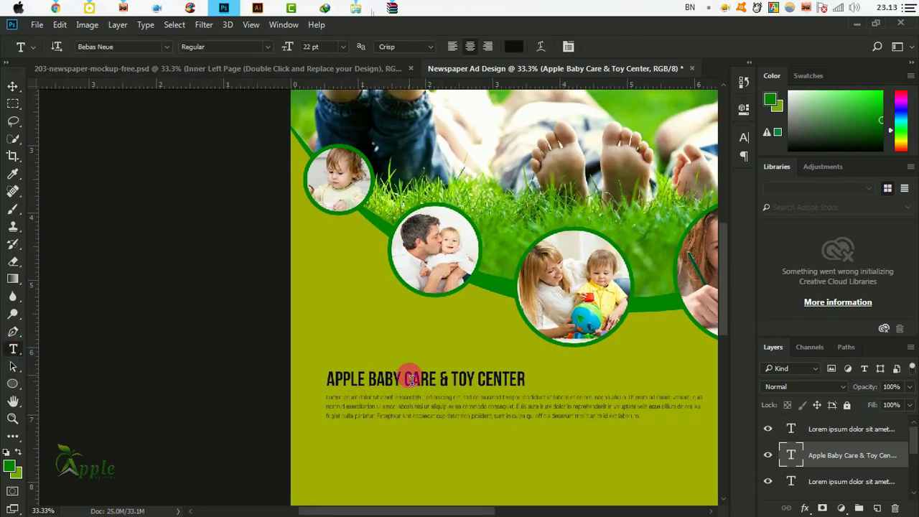
left_click_drag(328, 379, 525, 379)
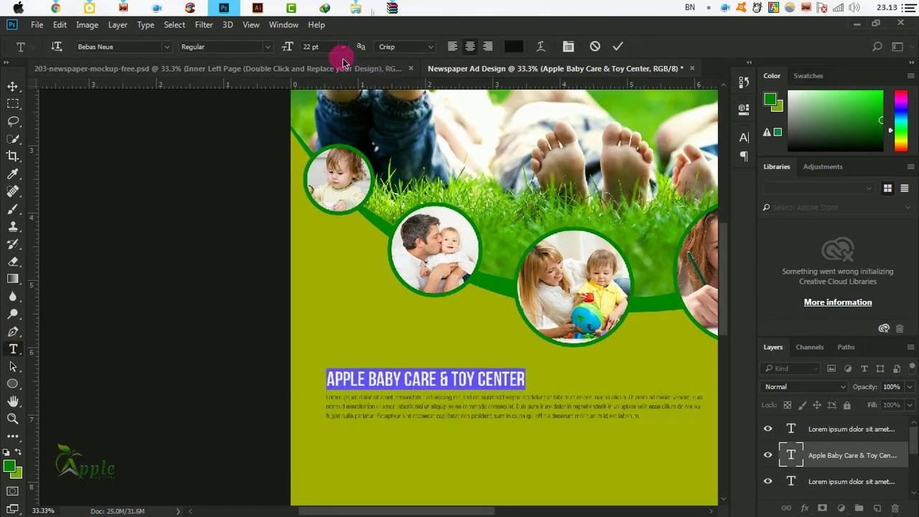
left_click_drag(294, 45, 286, 48)
left_click(452, 49)
left_click(239, 110)
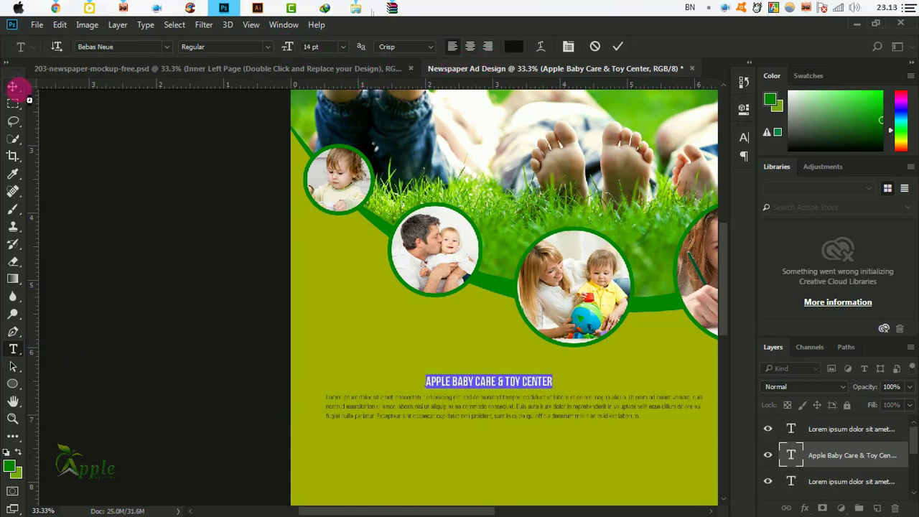
left_click(13, 87)
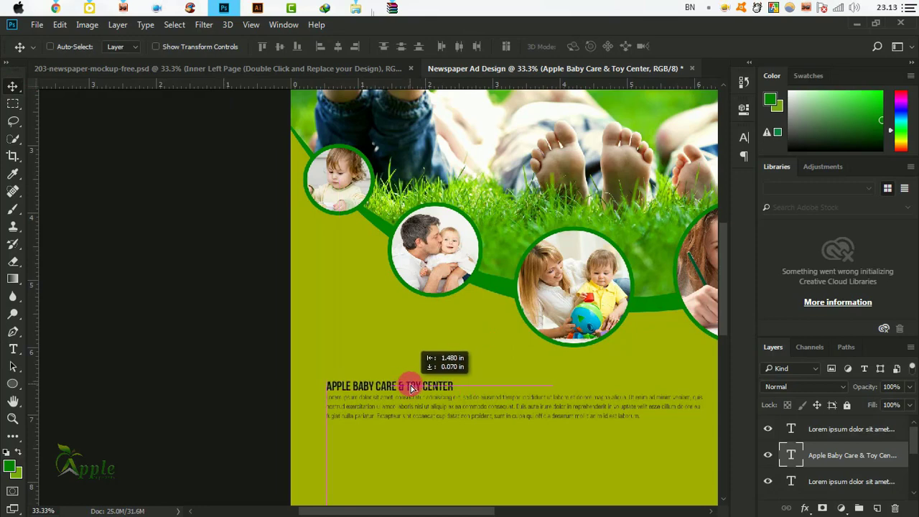
Move the heading left and slightly up, just above the body paragraph.
left_click_drag(501, 382, 401, 385)
left_click_drag(543, 372, 542, 370)
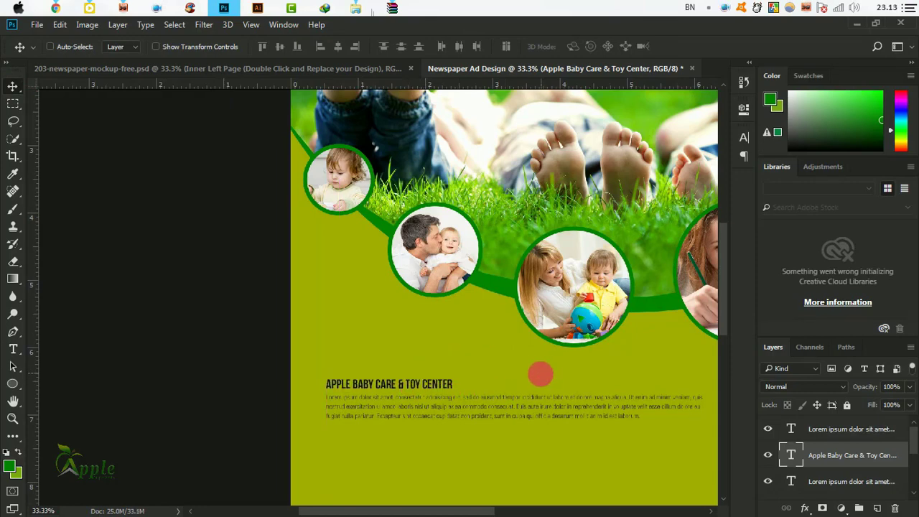
scroll(462, 396, "up", 1)
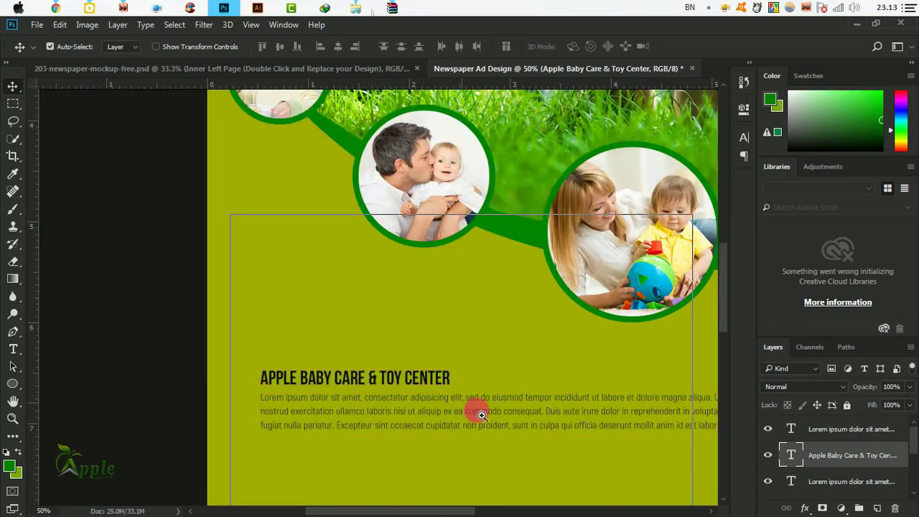
scroll(476, 406, "up", 1)
scroll(481, 357, "down", 1)
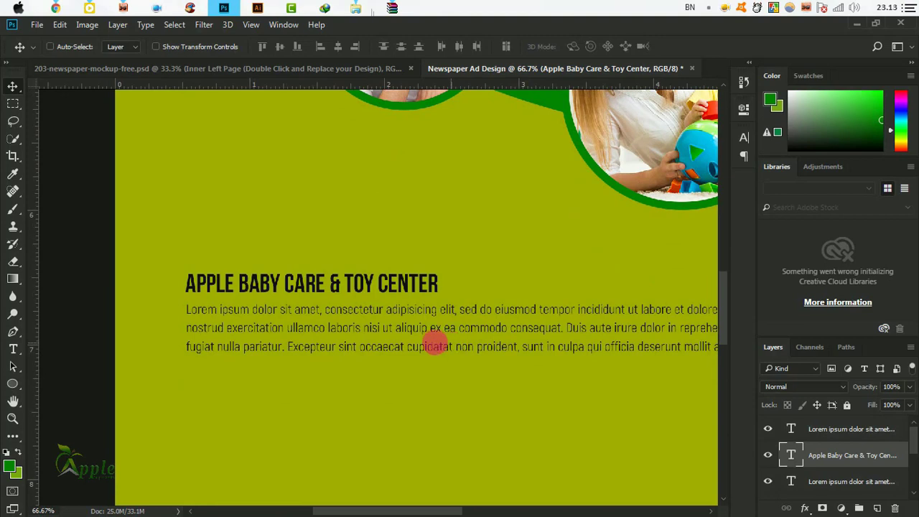
Replace the heading wording with 'Our Products'.
left_click(13, 351)
left_click(246, 283)
left_click_drag(184, 283, 496, 298)
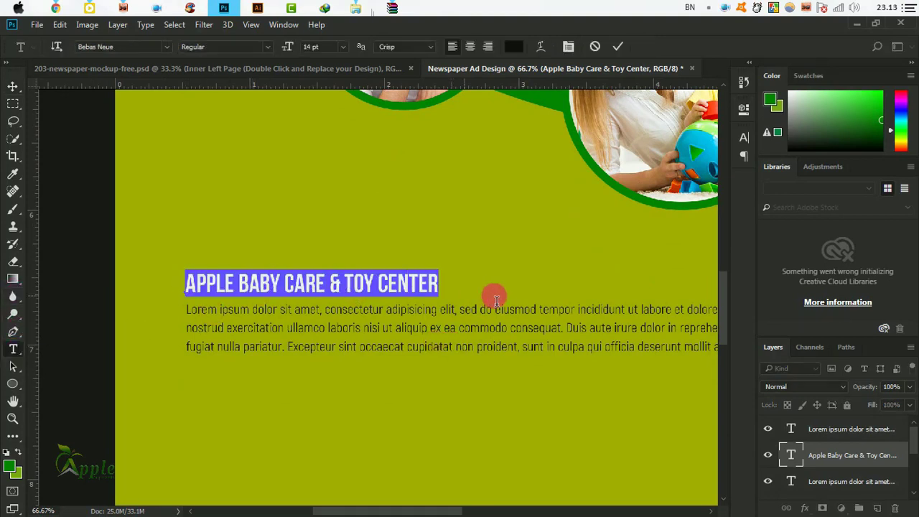
key("BackSpace")
type("Our Produc")
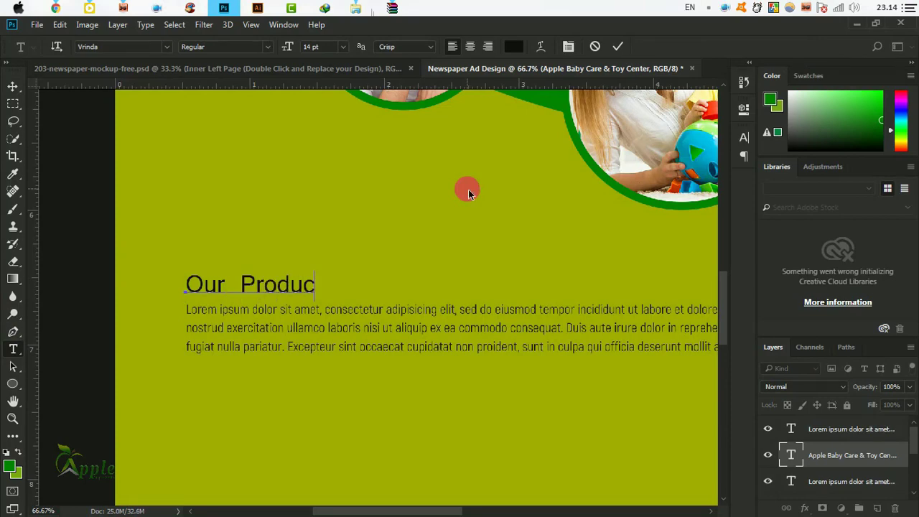
type("ts")
Set the Our Products heading in Bebas Neue and commit it.
key("ctrl+a")
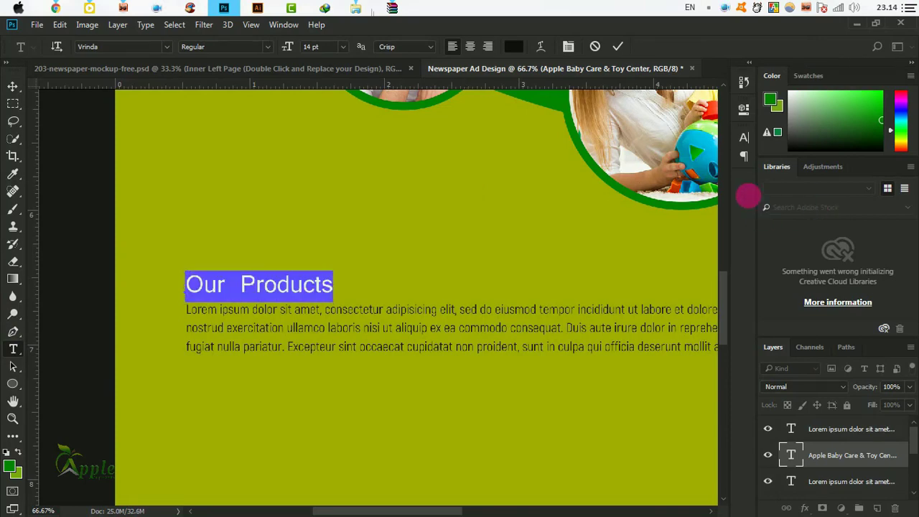
left_click(744, 136)
left_click(668, 158)
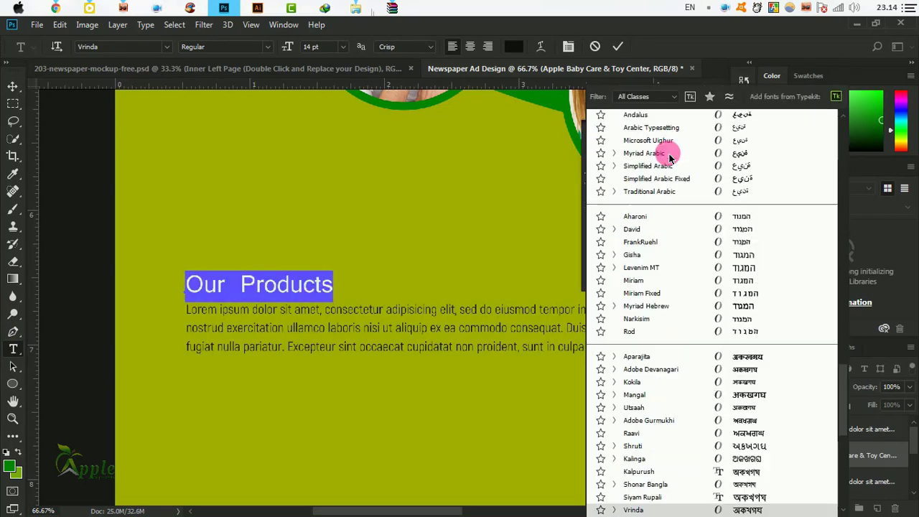
scroll(739, 148, "up", 3)
scroll(810, 311, "up", 2)
left_click_drag(848, 369, 837, 127)
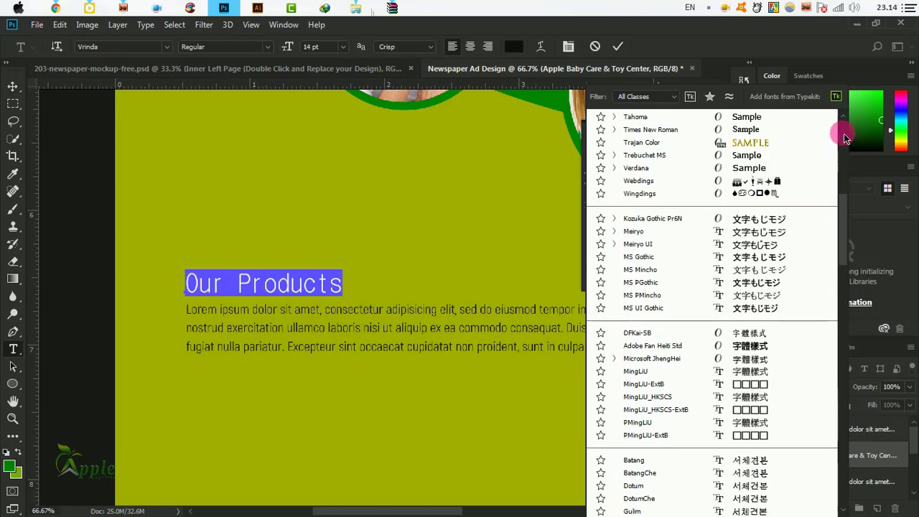
left_click(729, 132)
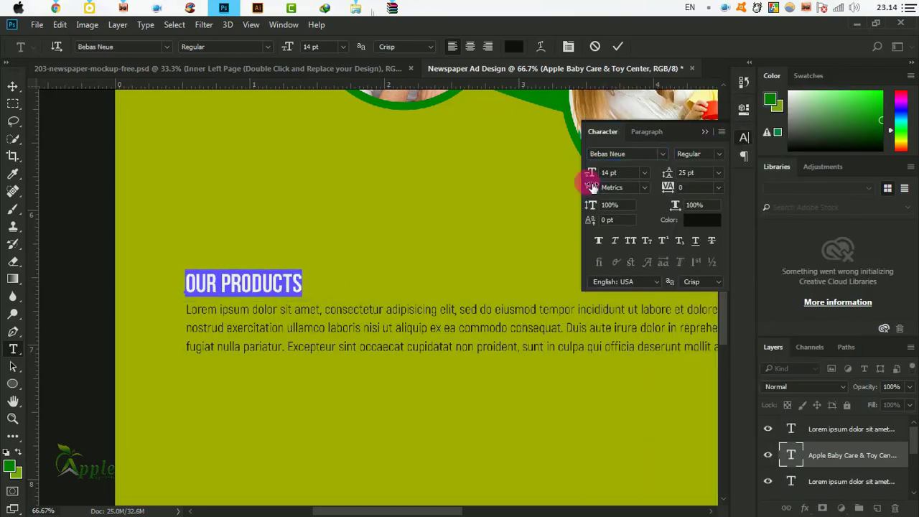
left_click(617, 46)
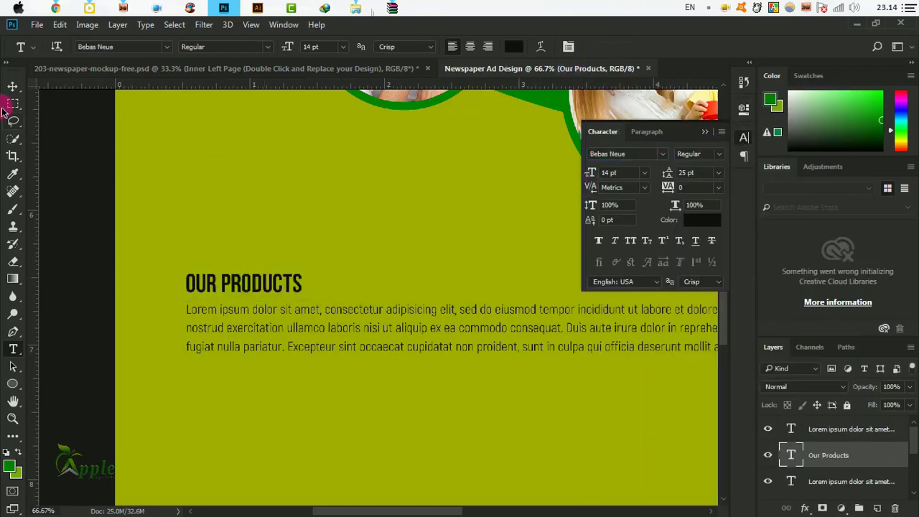
left_click(12, 86)
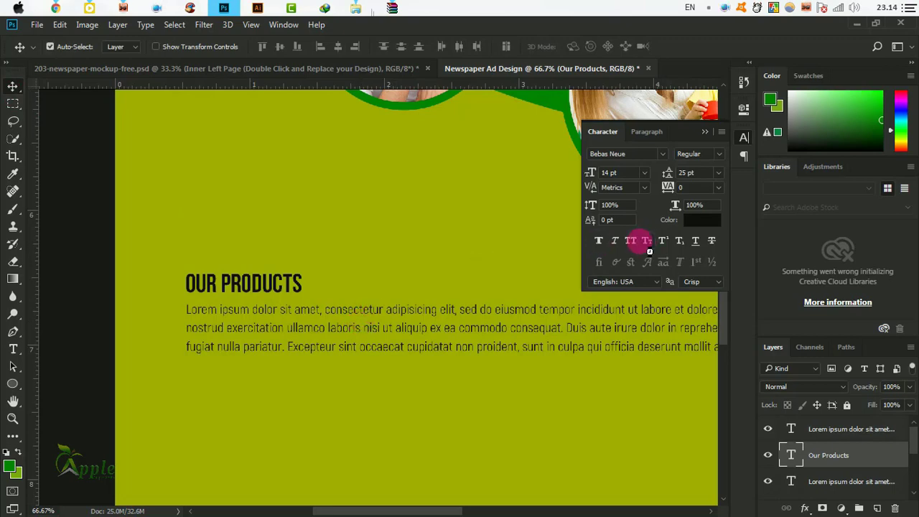
key("ctrl+minus")
scroll(492, 339, "right", 3)
scroll(437, 328, "right", 3)
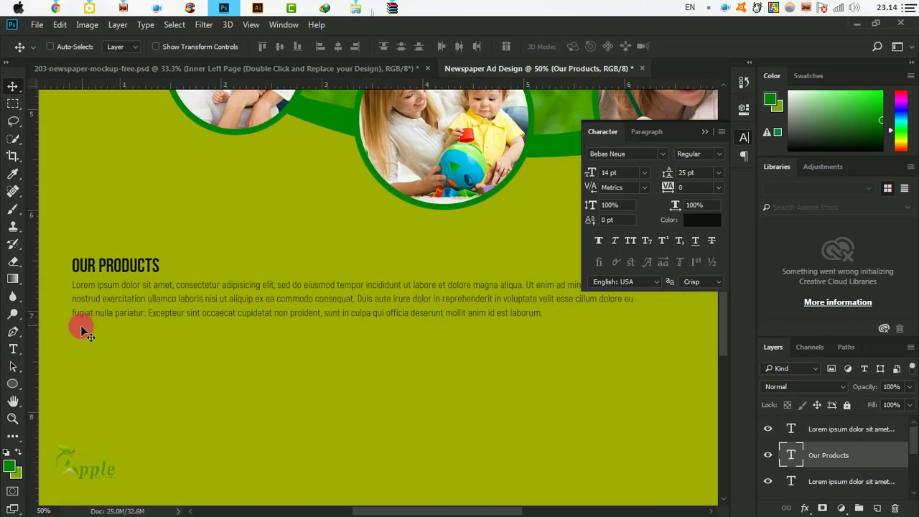
Resize the body paragraph's text box narrower and taller so it reflows to six lines.
left_click(13, 349)
left_click(248, 296)
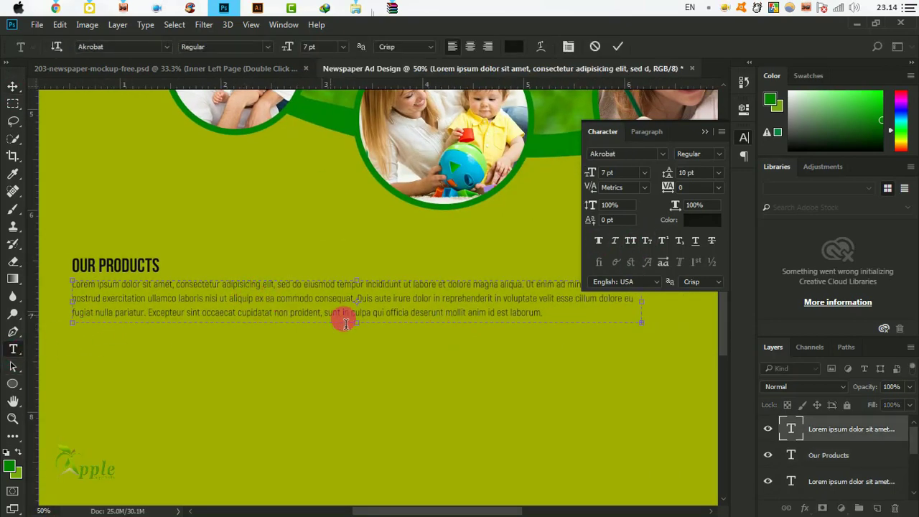
mouse_move(643, 303)
left_mouse_down()
mouse_move(294, 309)
mouse_move(386, 309)
left_mouse_up()
left_click_drag(229, 323, 245, 365)
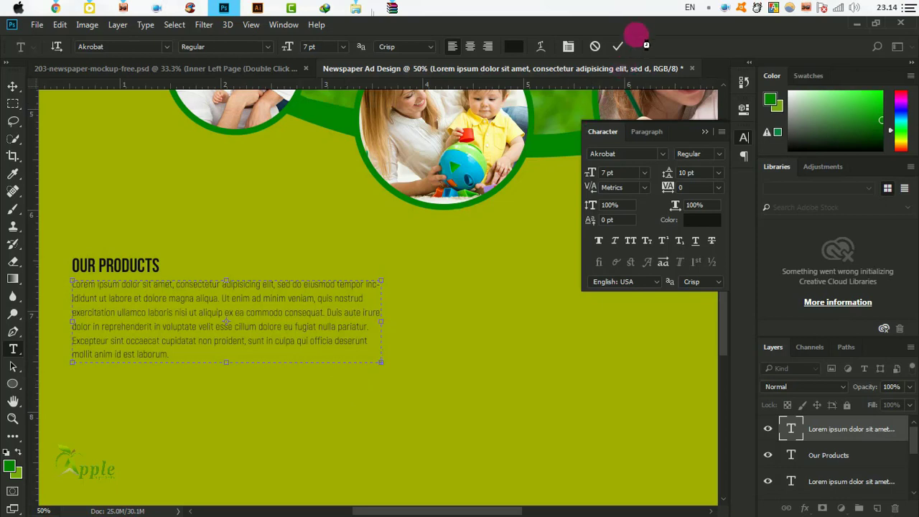
left_click(619, 48)
Nudge the paragraph one pixel lower beneath the Our Products heading.
left_click(13, 85)
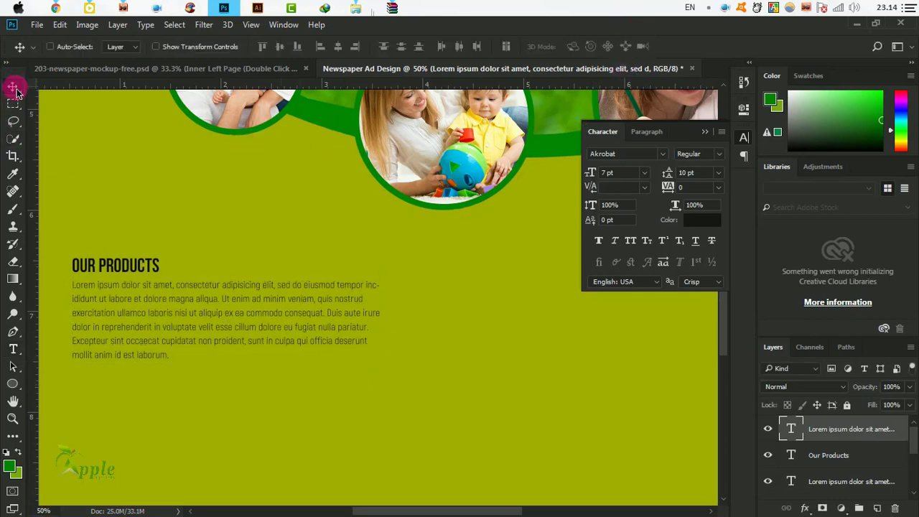
key("Down")
key("Down")
key("Down")
key("Down")
key("Down")
key("Down")
key("Down")
key("Down")
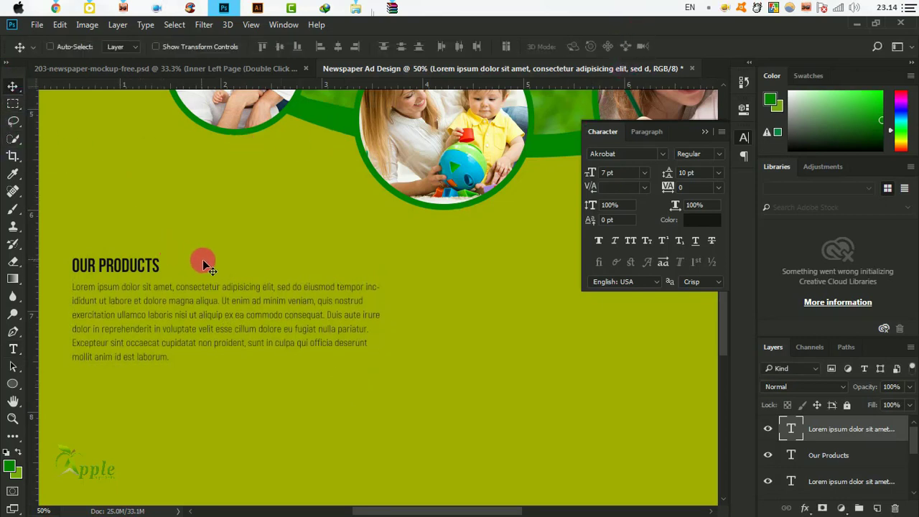
key("Down")
key("Down")
key("Up")
Group the Our Products heading with its paragraph.
left_click(833, 455, "ctrl")
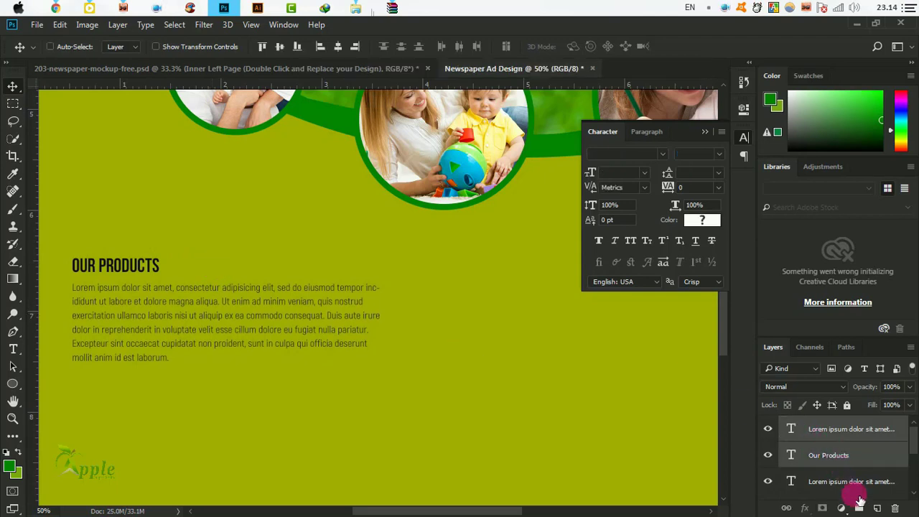
left_click(860, 507)
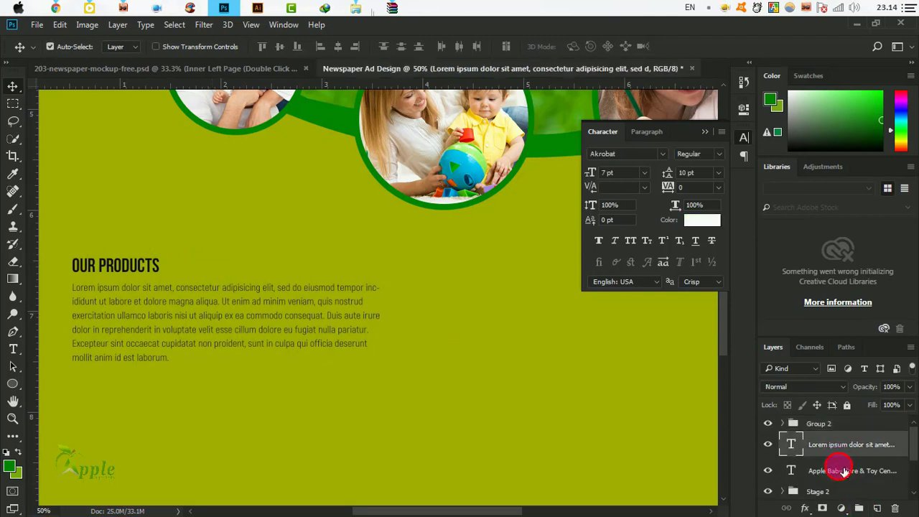
left_click_drag(841, 458, 860, 510)
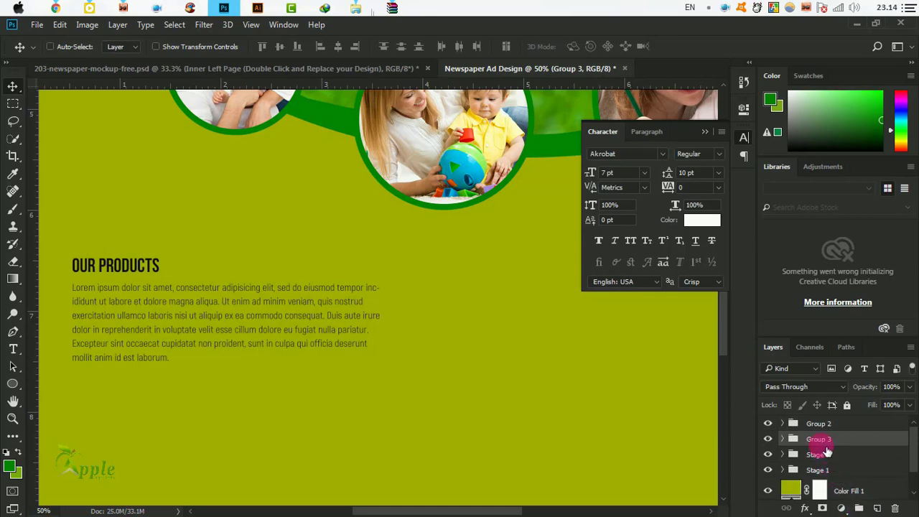
left_click(818, 425)
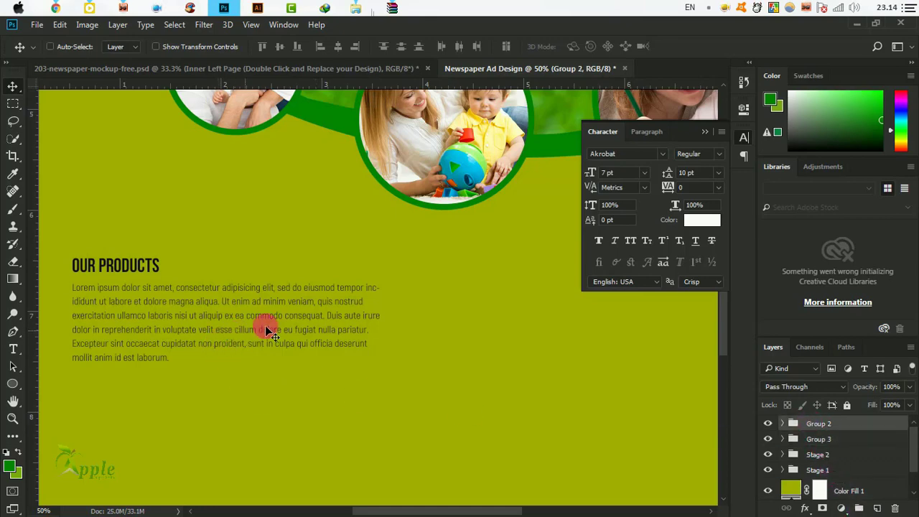
Duplicate the block below and retitle the copy 'SERVISE PRODUCTS'.
left_click_drag(270, 332, 222, 468, "alt")
scroll(354, 325, "down", 5)
scroll(353, 324, "left", 3)
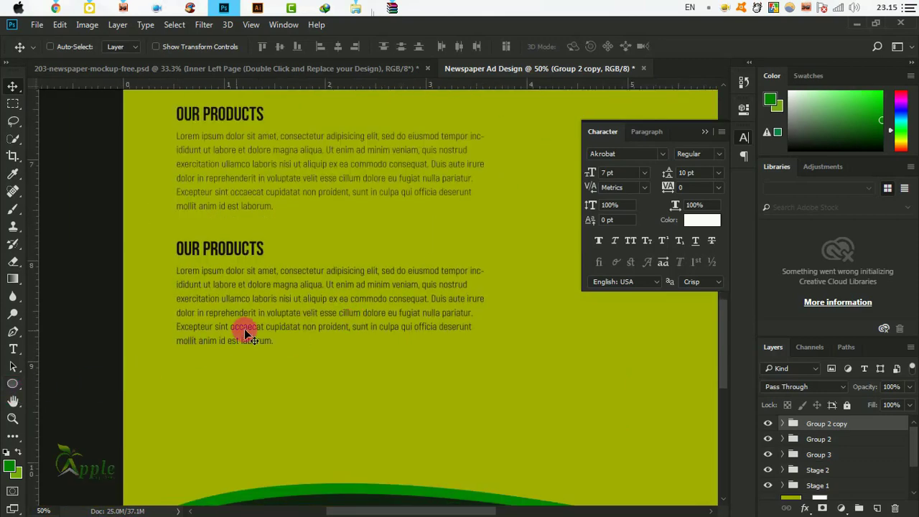
left_click(14, 350)
left_click(231, 255)
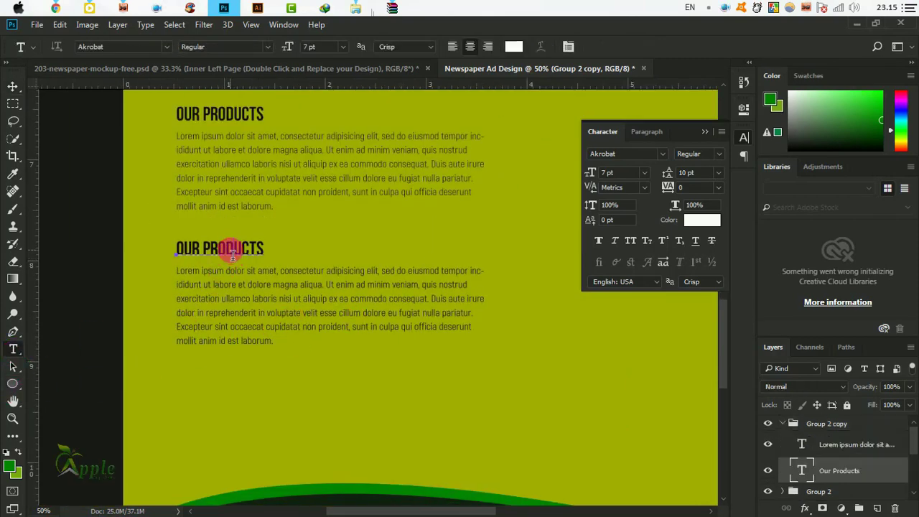
left_click_drag(201, 249, 161, 251)
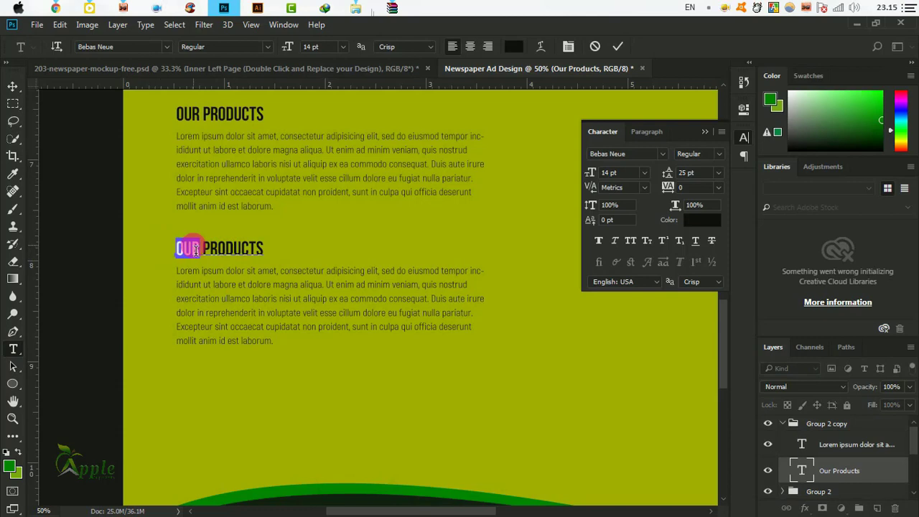
type("SERVISE")
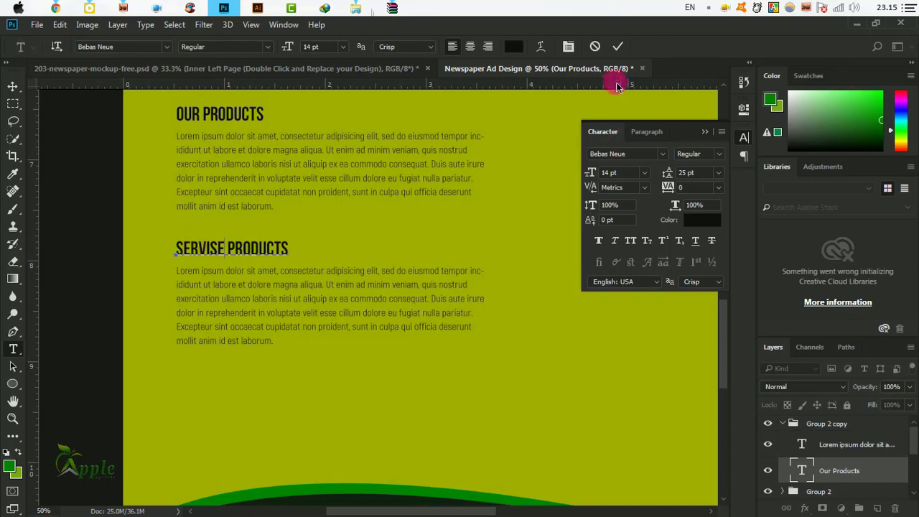
left_click(618, 46)
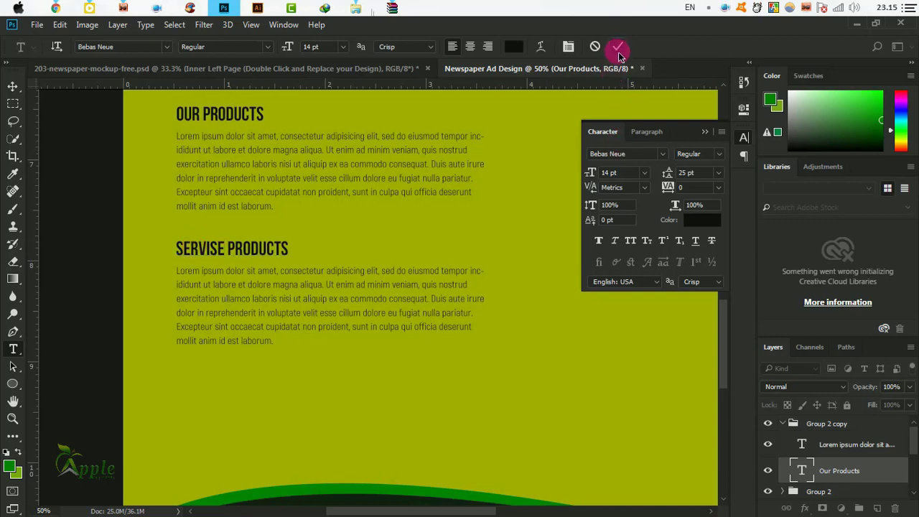
left_click(13, 86)
Duplicate the SERVISE PRODUCTS block again further down the column.
left_click_drag(835, 446, 792, 427)
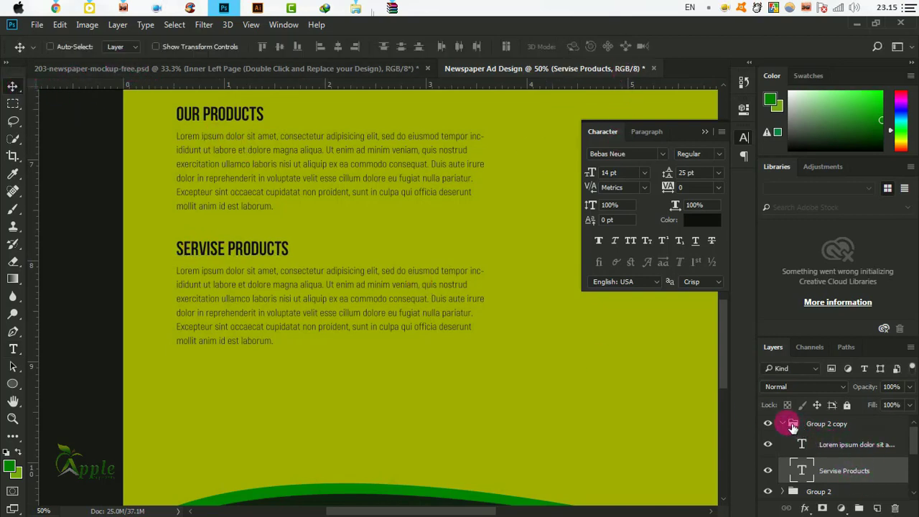
left_click(784, 425)
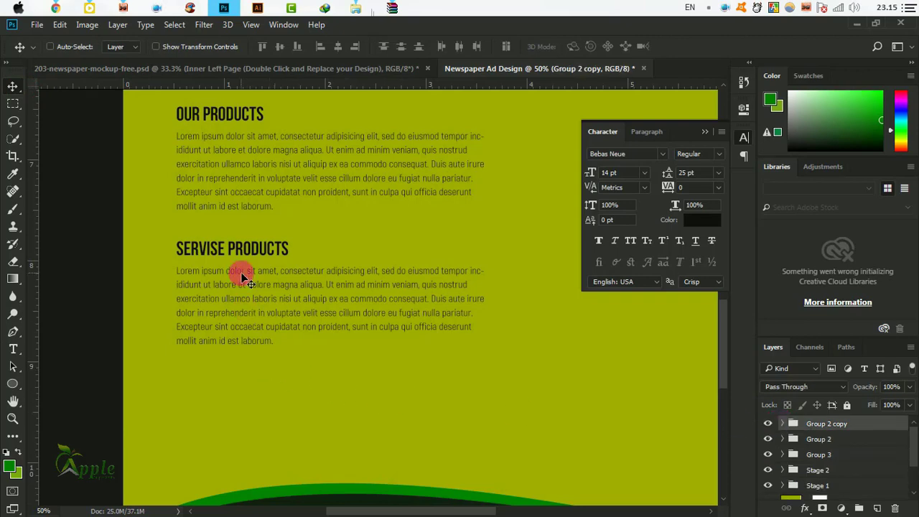
left_click_drag(264, 286, 271, 421)
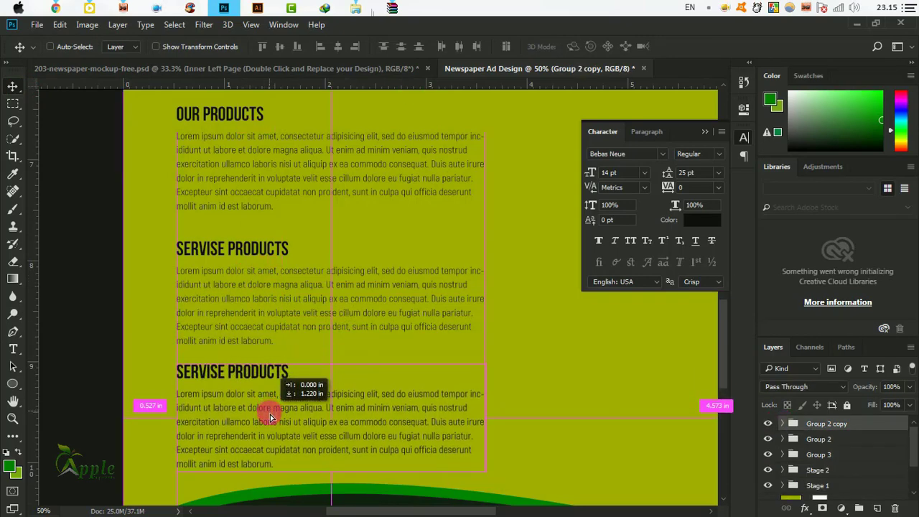
scroll(445, 361, "up", 3)
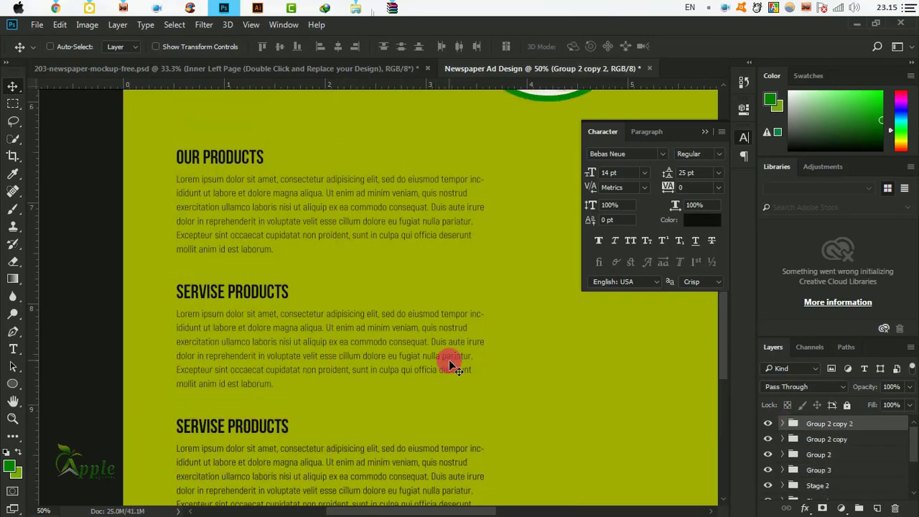
scroll(450, 365, "down", 3)
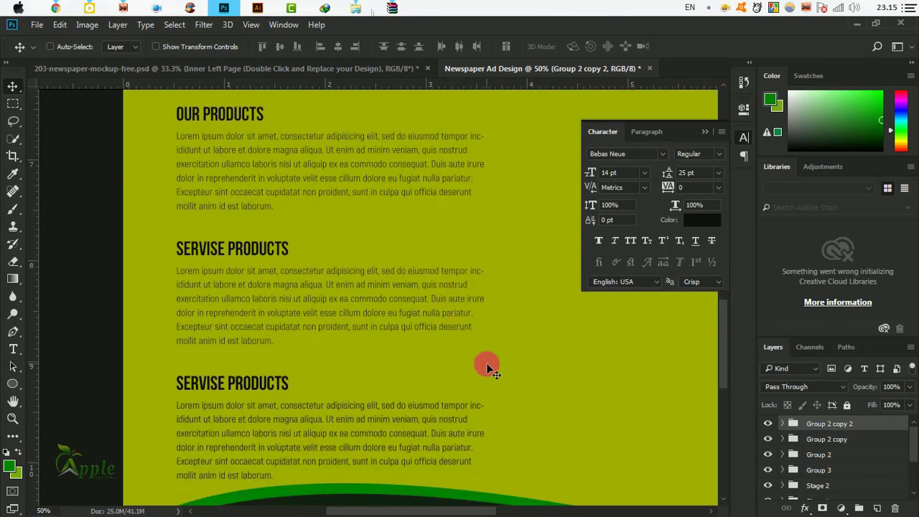
Nudge all three text blocks together up and left into even alignment.
left_click(818, 455, "shift")
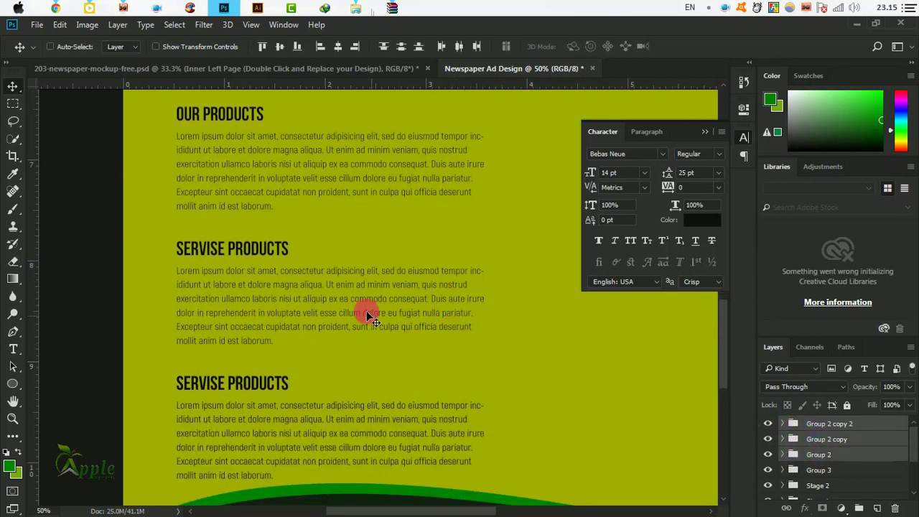
scroll(365, 308, "up", 2)
key("Up")
key("Up")
key("Up")
key("Up")
key("Up")
key("Up")
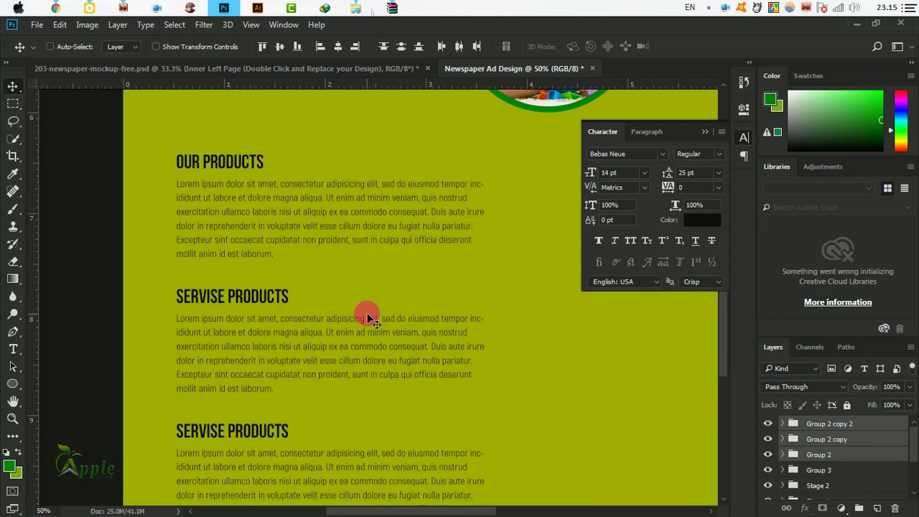
key("Up")
key("Up")
key("Up")
key("Up")
key("Up")
key("Up")
key("Up")
key("Up")
key("Up")
key("Up")
key("Up")
key("Up")
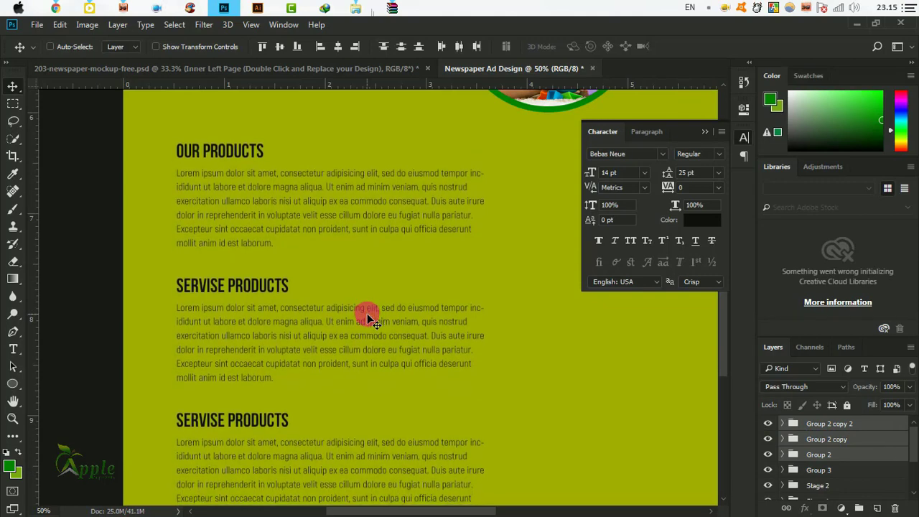
key("Up")
key("Up")
key("Up")
key("Up")
key("Up")
key("Up")
key("Up")
key("Up")
key("Up")
key("Up")
key("Up")
key("Up")
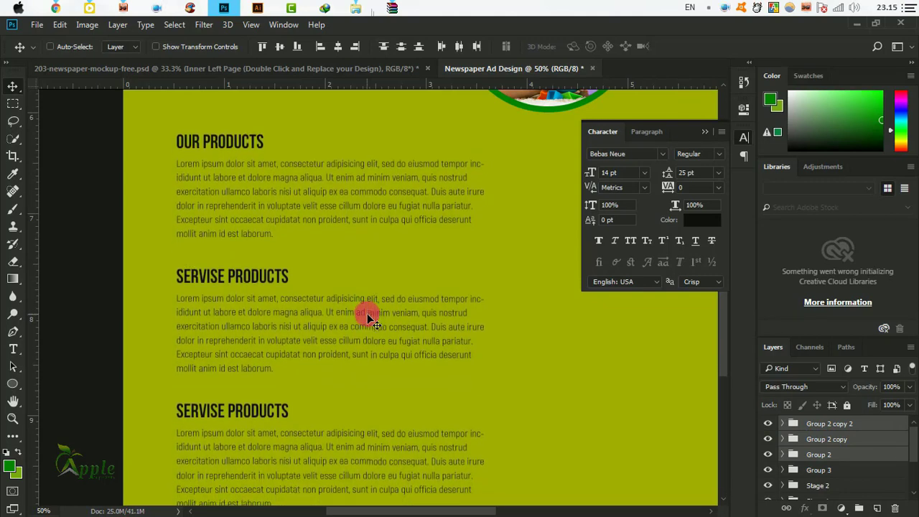
key("Up")
key("Up")
key("Up")
scroll(368, 319, "down", 1)
scroll(367, 320, "down", 1)
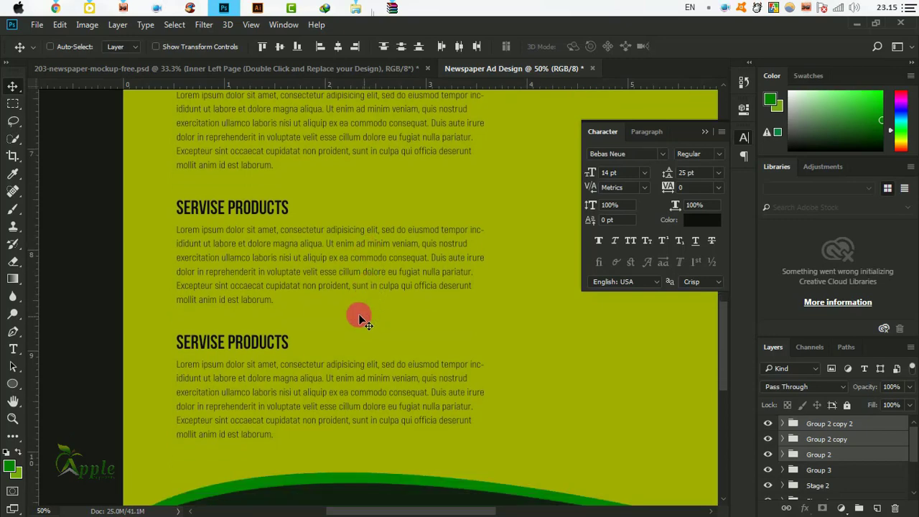
left_click(345, 305)
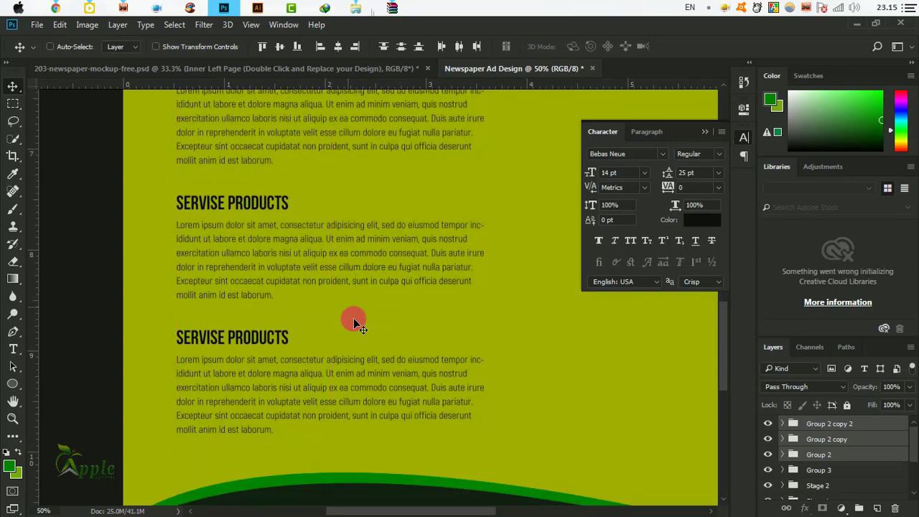
scroll(353, 318, "up", 1)
key("Left")
key("Left")
key("Left")
key("Left")
key("Left")
key("Left")
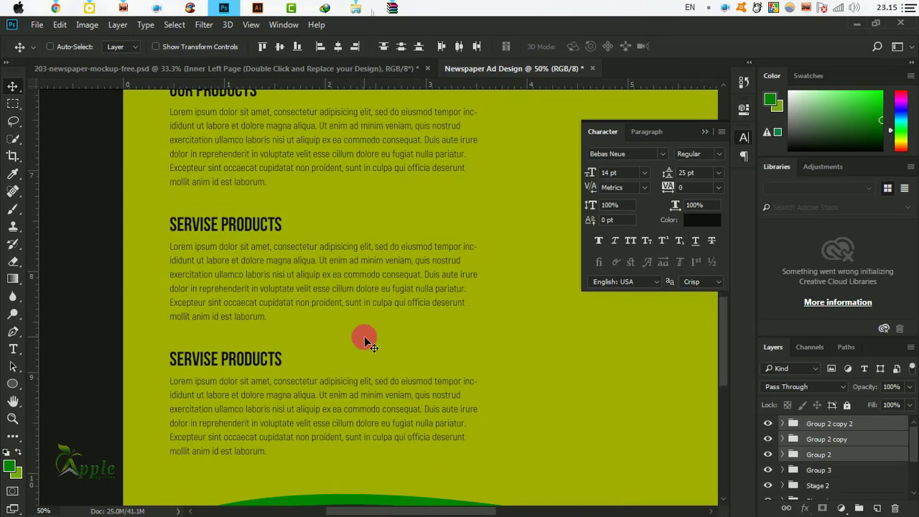
key("Left")
key("Left")
key("Left")
scroll(424, 334, "up", 1)
key("ctrl+minus")
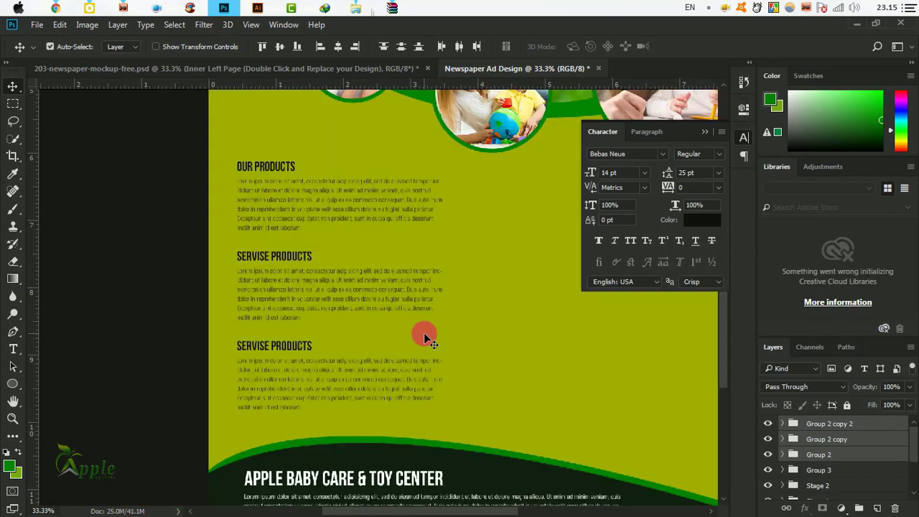
left_click(701, 133)
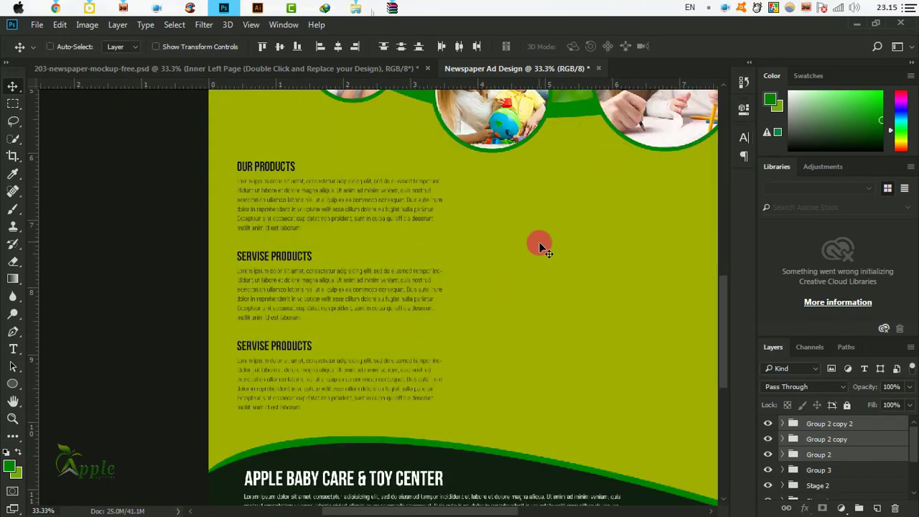
left_click_drag(591, 300, 335, 314)
left_click_drag(280, 304, 549, 316)
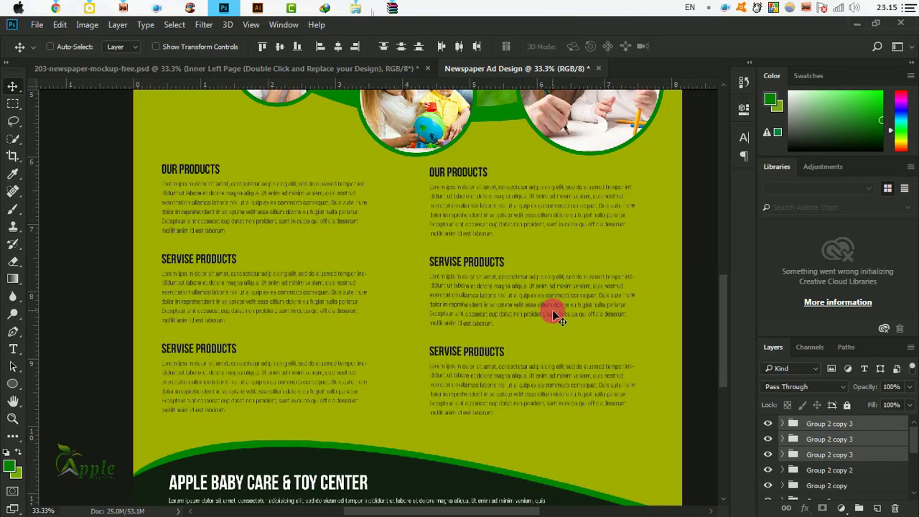
key("shift+Down")
key("shift+Down")
key("shift+Down")
key("shift+Down")
key("shift+Down")
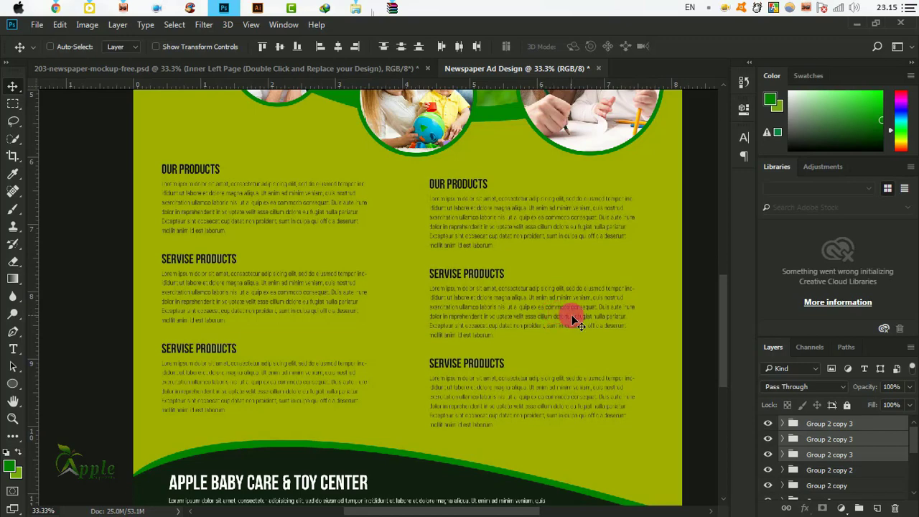
scroll(273, 264, "up", 1)
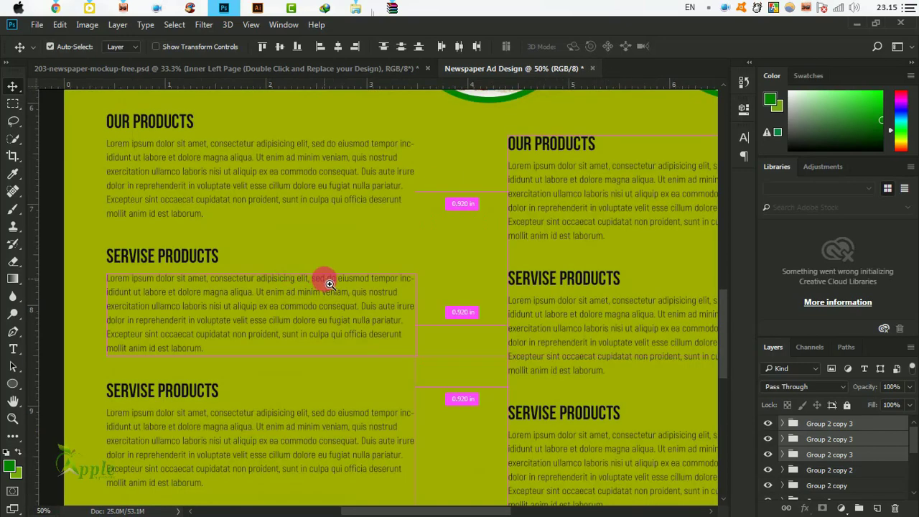
scroll(472, 308, "up", 2)
scroll(460, 474, "up", 2)
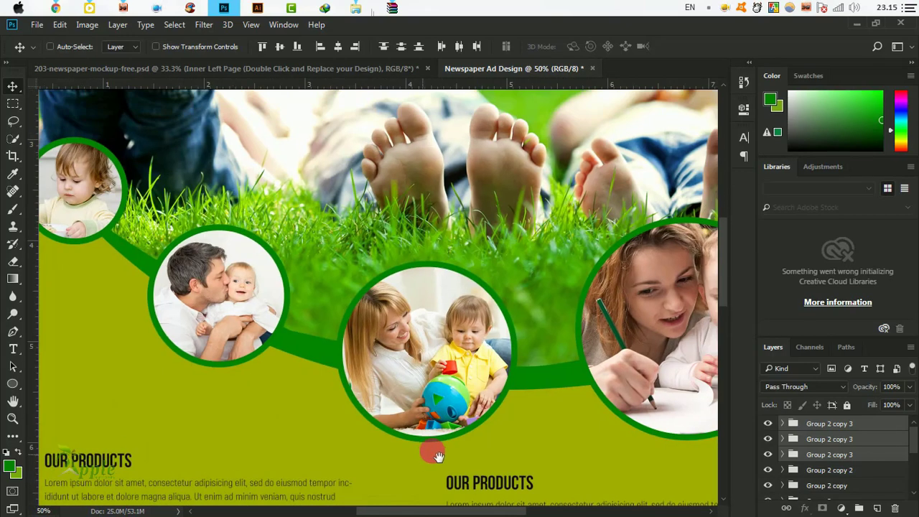
scroll(431, 456, "up", 1)
scroll(474, 407, "down", 1)
scroll(472, 406, "down", 2)
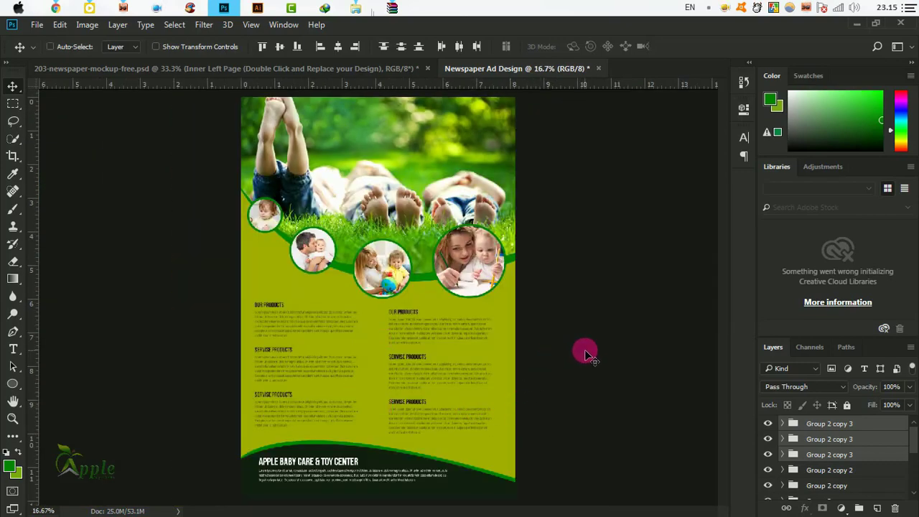
Create a new top layer and stamp the merged ad into it with Image > Apply Image.
left_click(878, 508)
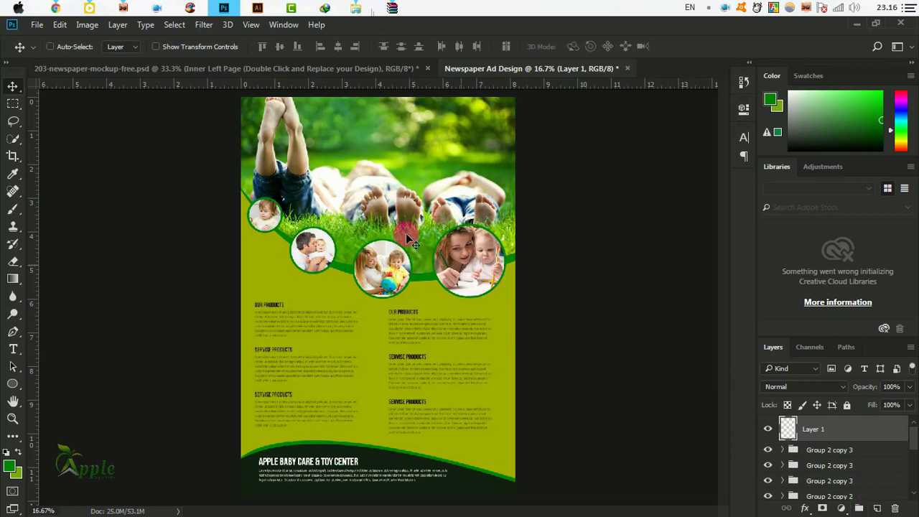
left_click(84, 26)
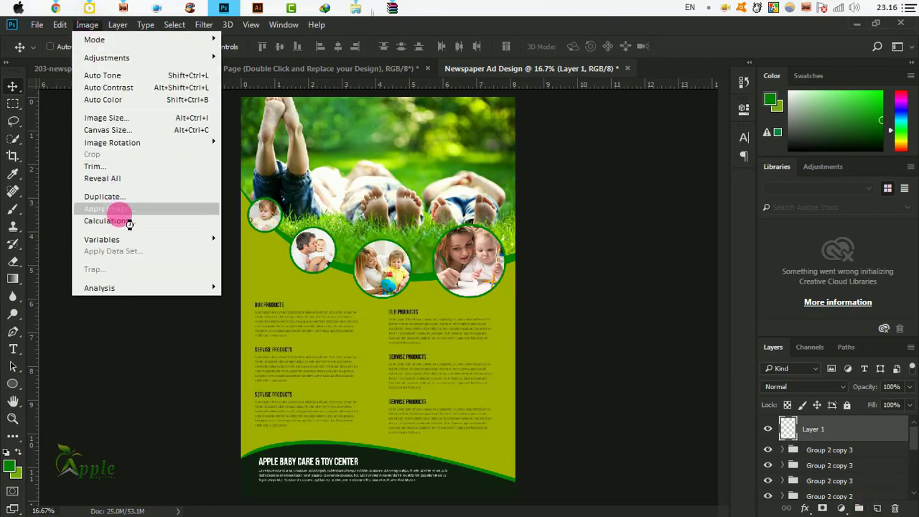
left_click(121, 201)
left_click(583, 142)
left_click(872, 433)
type("Preview")
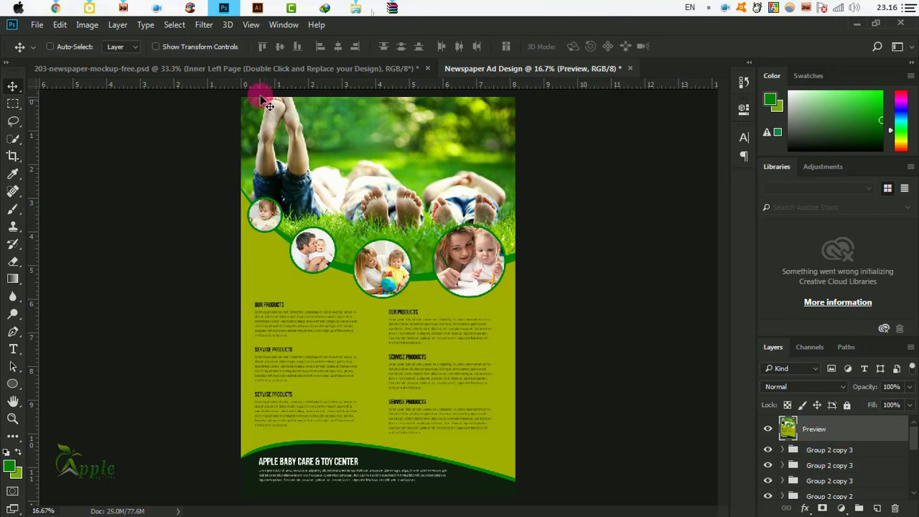
Open the Inner Left Page smart object and copy the ad's merged Preview layer into it, accepting the profile conversion.
left_click(252, 72)
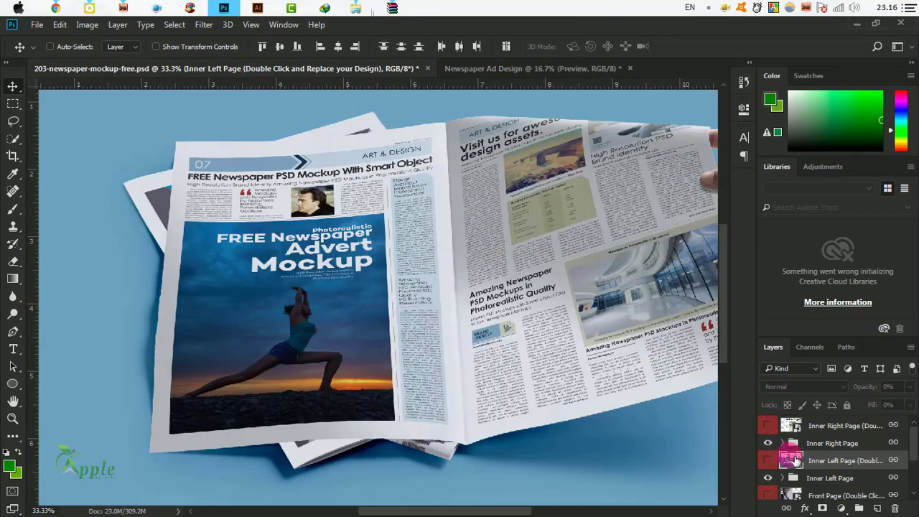
double_click(793, 461)
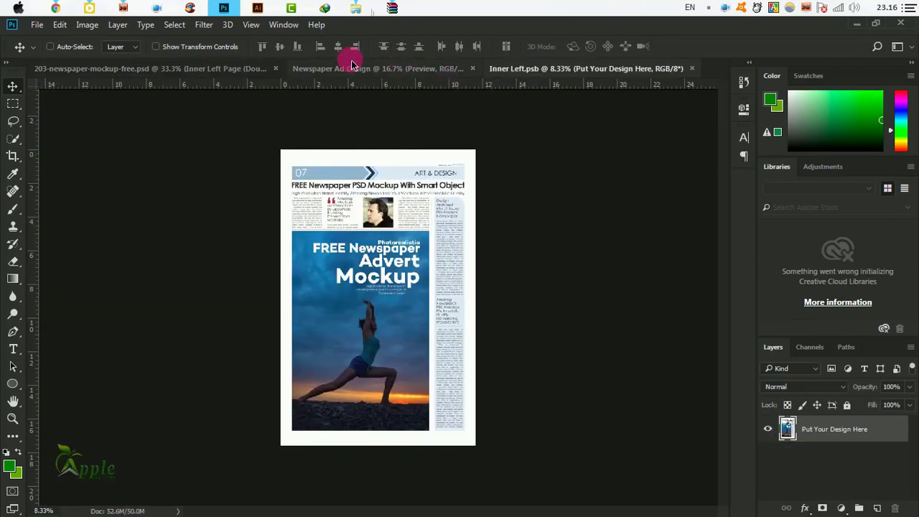
left_click(330, 70)
mouse_move(413, 262)
left_mouse_down()
mouse_move(497, 127)
mouse_move(400, 200)
left_mouse_up()
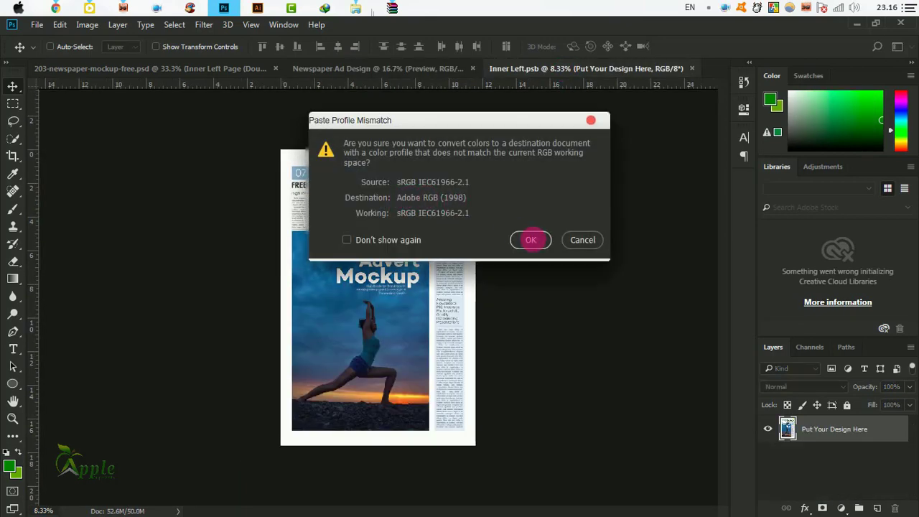
left_click(538, 239)
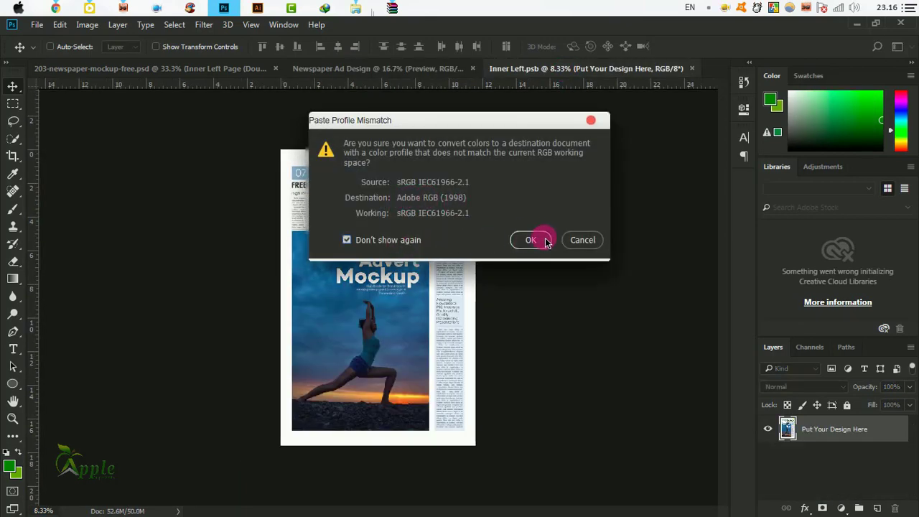
Position the ad over the page's advert area and close Inner Left.psb.
mouse_move(418, 279)
left_mouse_down()
mouse_move(364, 341)
mouse_move(372, 350)
left_mouse_up()
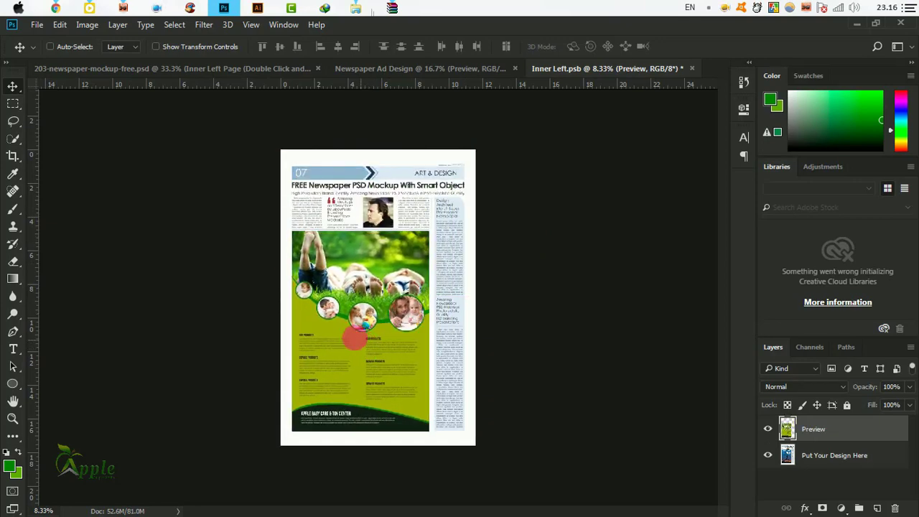
scroll(372, 351, "up", 1)
scroll(381, 345, "up", 1)
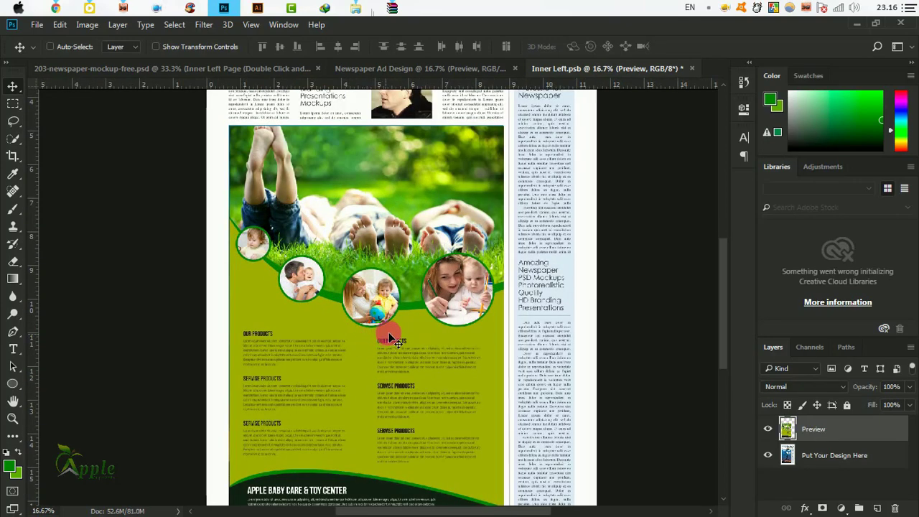
scroll(382, 341, "down", 1)
scroll(384, 331, "down", 1)
scroll(388, 328, "up", 1)
scroll(391, 328, "up", 1)
scroll(392, 328, "down", 1)
scroll(391, 329, "down", 1)
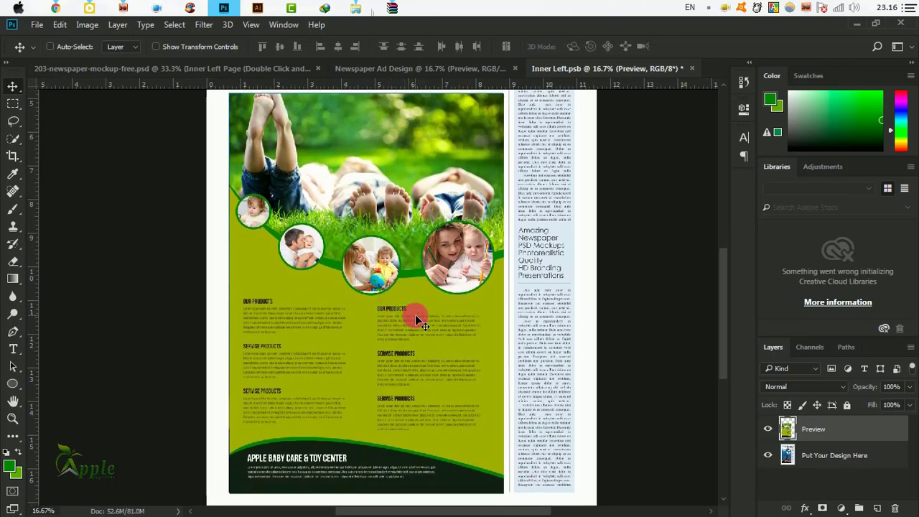
scroll(415, 320, "up", 2)
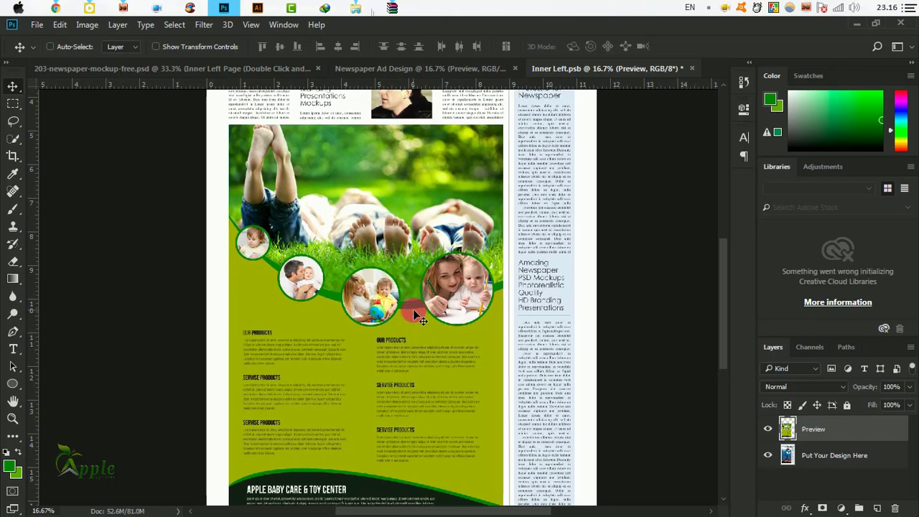
scroll(416, 314, "down", 2)
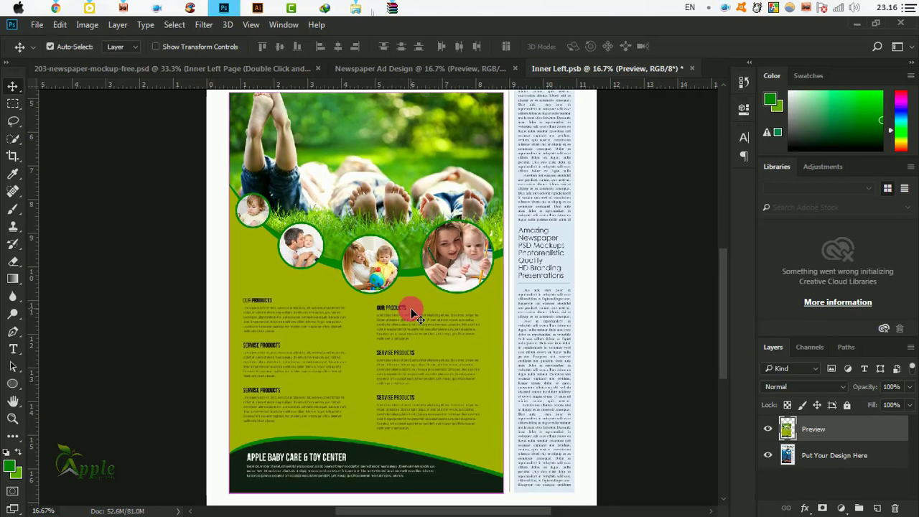
scroll(413, 314, "down", 1)
scroll(413, 314, "down", 1)
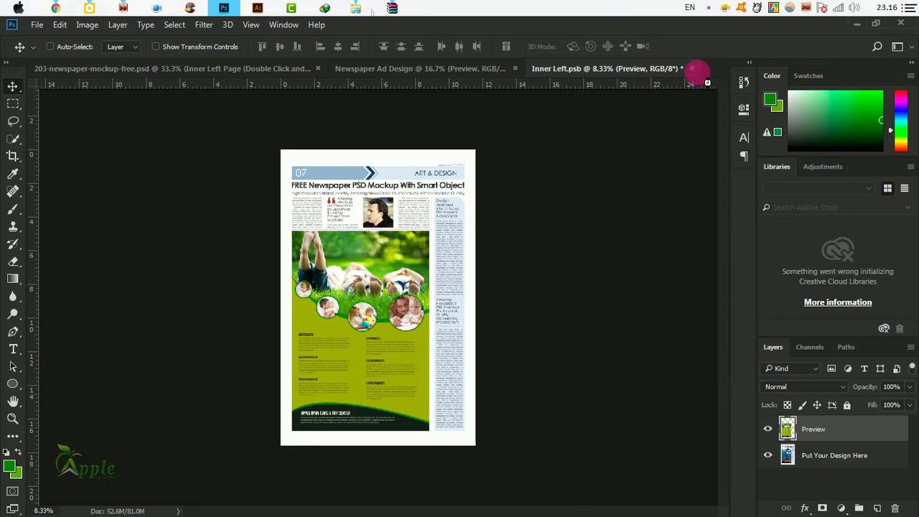
left_click(692, 68)
Save Inner Left.psb and zoom into the placed ad on the mockup's inner left page.
left_click(399, 221)
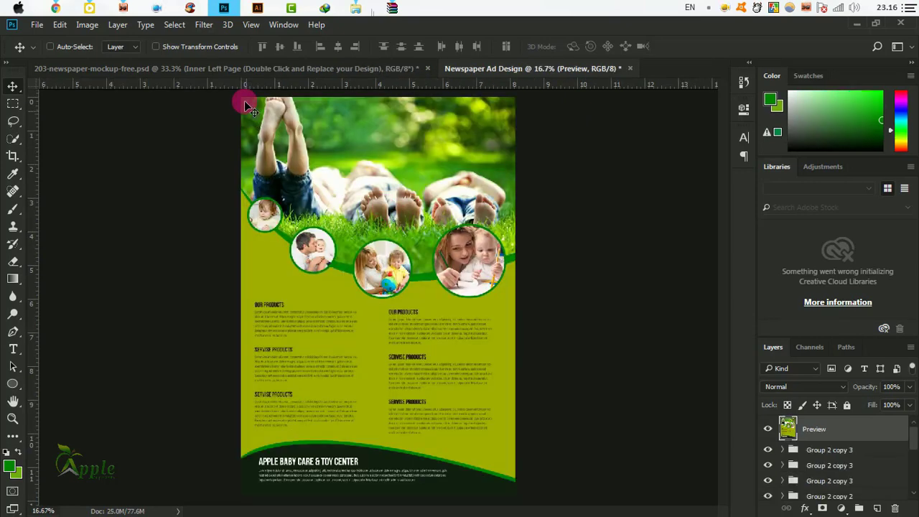
left_click(236, 67)
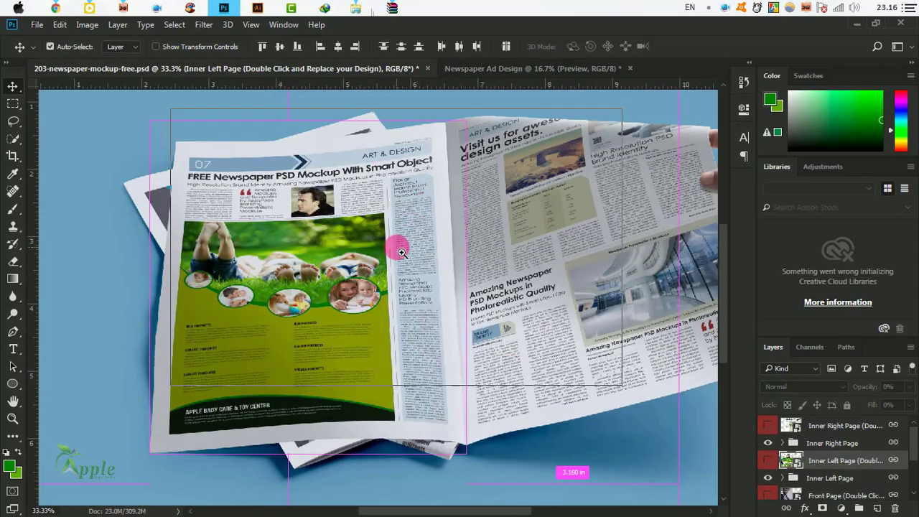
left_click(400, 244, "ctrl")
left_click(337, 271, "ctrl")
left_click_drag(318, 318, 435, 201)
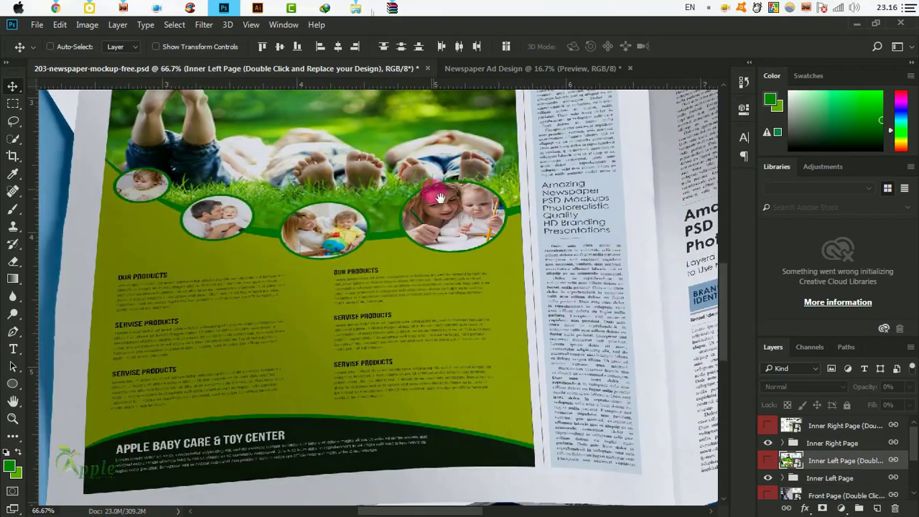
left_click(278, 271, "ctrl")
Pan the mockup to view the newspaper header and the whole open spread.
left_click_drag(318, 263, 421, 338)
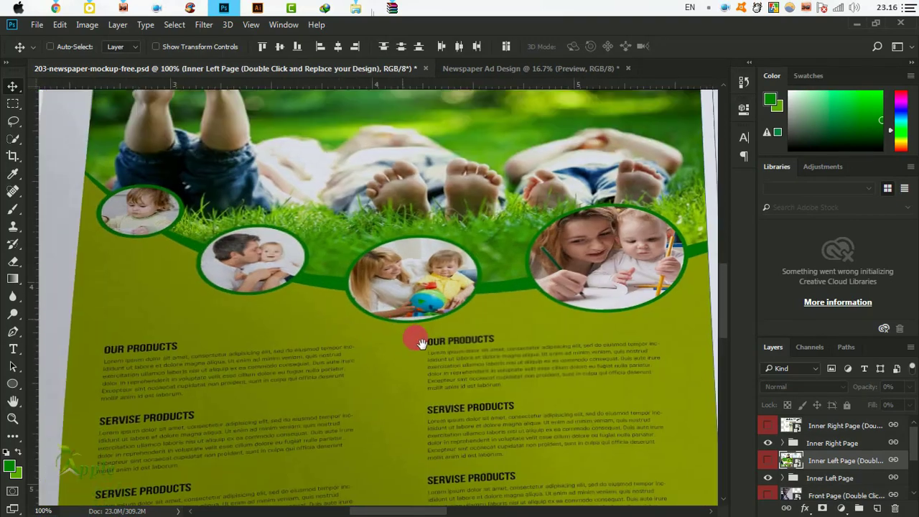
left_click_drag(365, 189, 387, 341)
scroll(294, 277, "down", 3)
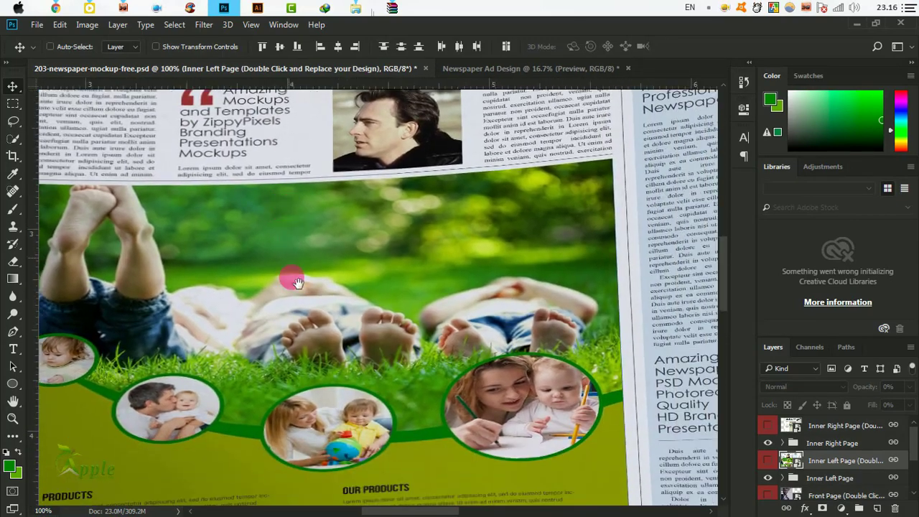
scroll(361, 391, "down", 5)
scroll(360, 391, "down", 2)
scroll(347, 308, "down", 4)
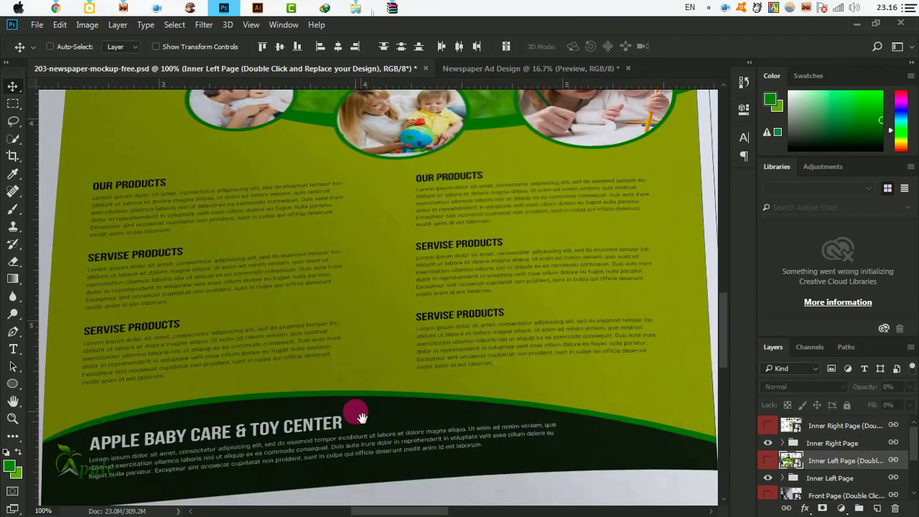
scroll(356, 412, "down", 4)
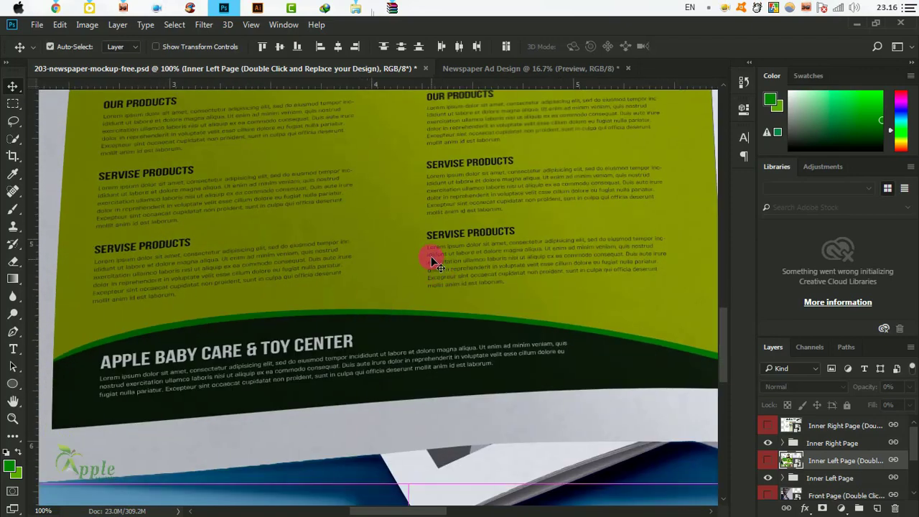
scroll(431, 256, "down", 1)
scroll(427, 251, "down", 1)
scroll(439, 244, "down", 1)
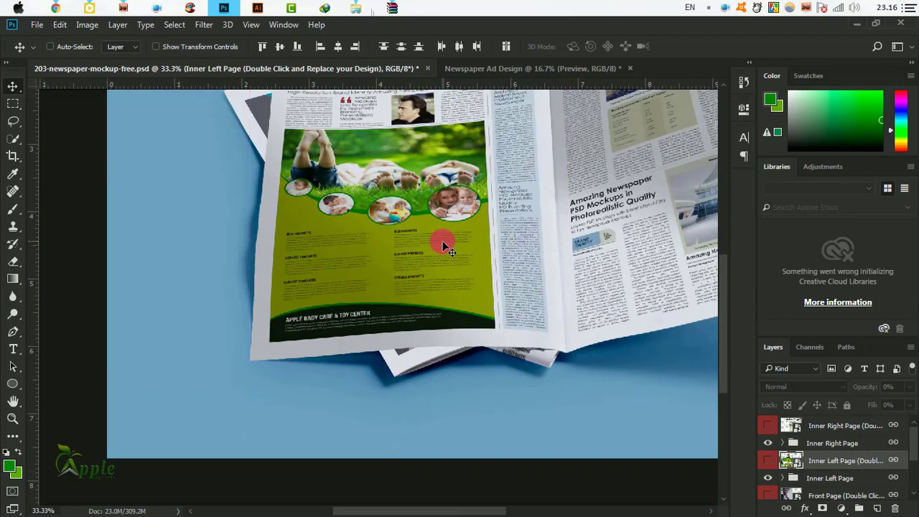
mouse_move(441, 244)
left_mouse_down()
mouse_move(493, 293)
mouse_move(404, 390)
mouse_move(376, 335)
left_mouse_up()
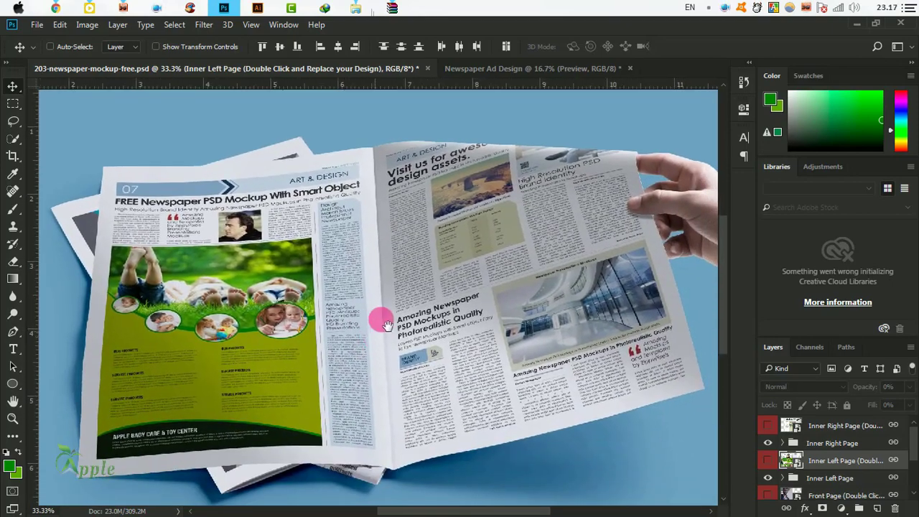